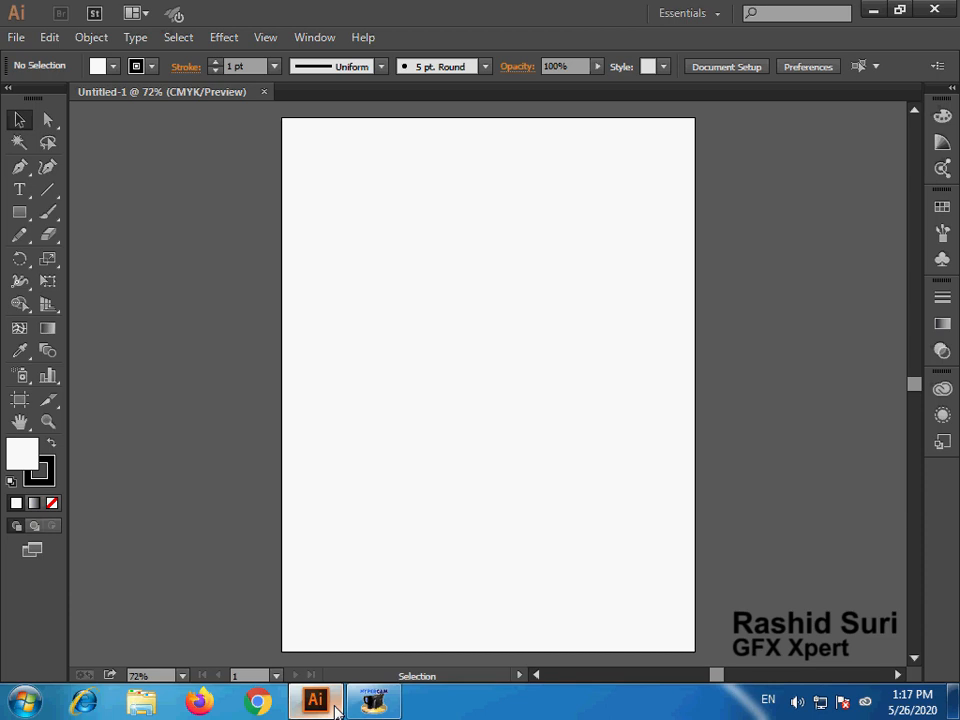
- Draw a white portrait rectangle with a black outline, about 119 pt wide, near the upper middle of the artboard
left_click(27, 212)
left_click_drag(481, 261, 562, 356)
key("ctrl+space")
left_click_drag(325, 192, 643, 465)
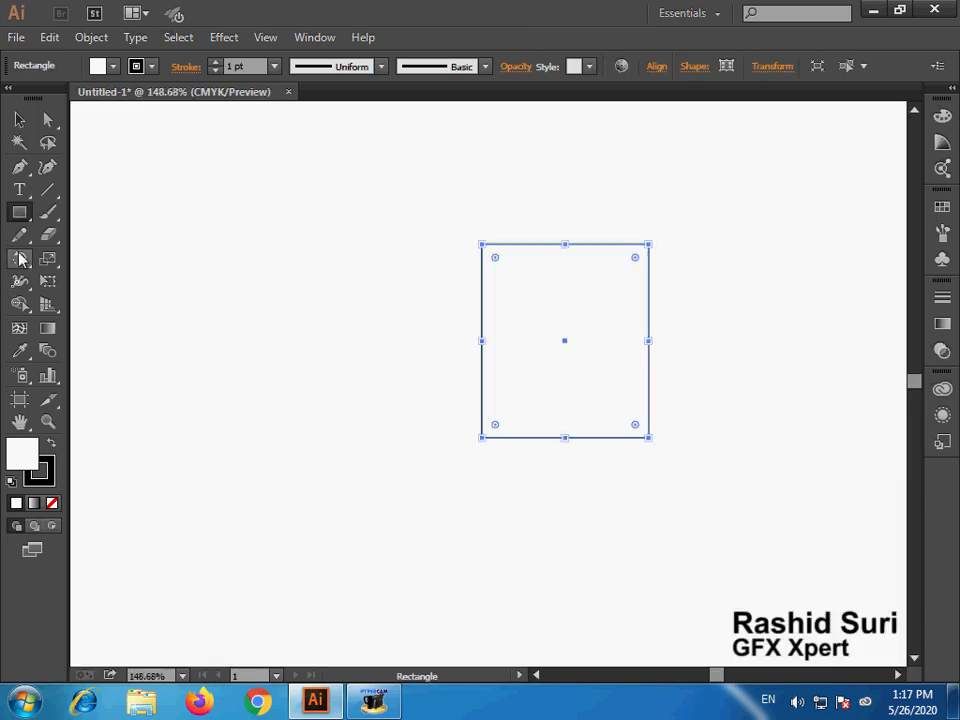
- Bend the rectangle's top and bottom edges into matching S-curves by pulling handles from its four corners with the Anchor Point tool
left_click(19, 168)
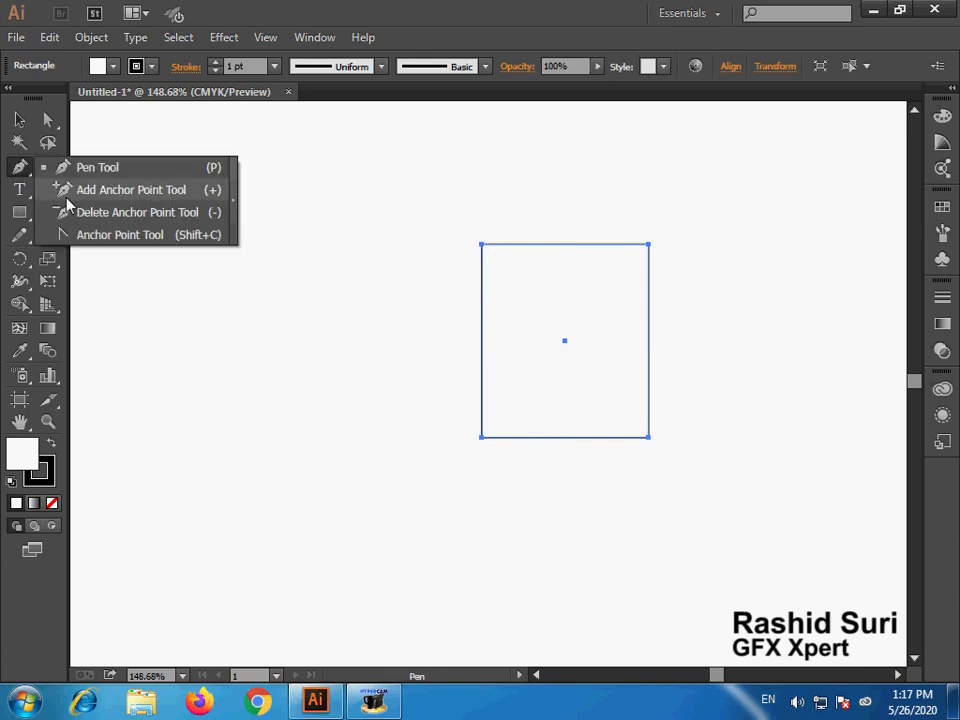
left_click(70, 234)
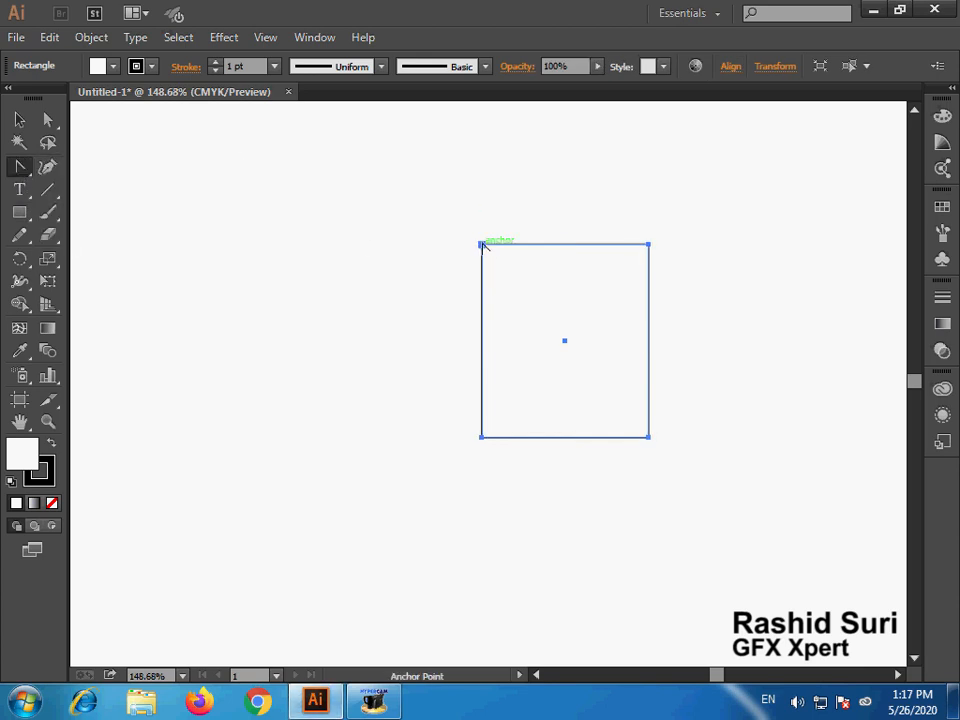
left_click_drag(482, 244, 502, 209)
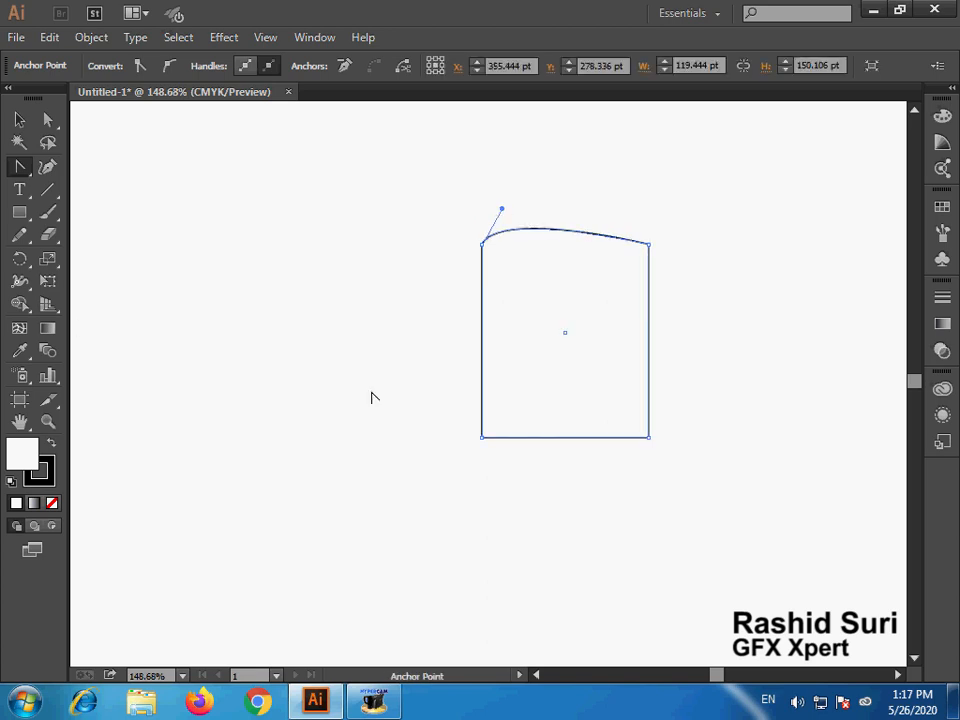
left_click_drag(482, 439, 502, 403)
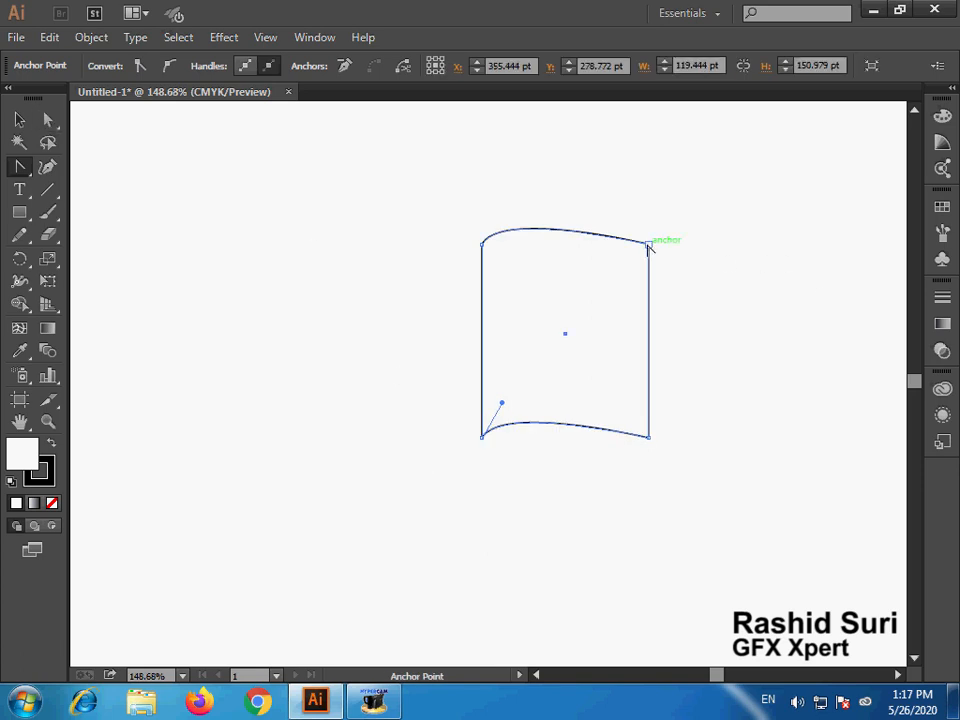
left_click_drag(650, 244, 601, 260)
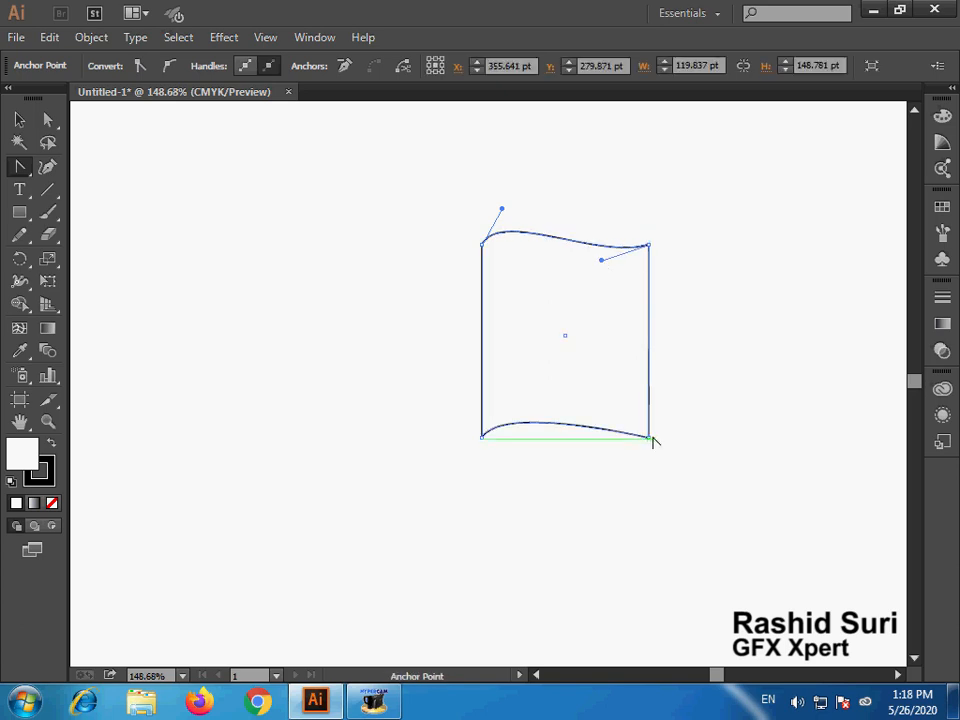
left_click_drag(649, 437, 605, 450)
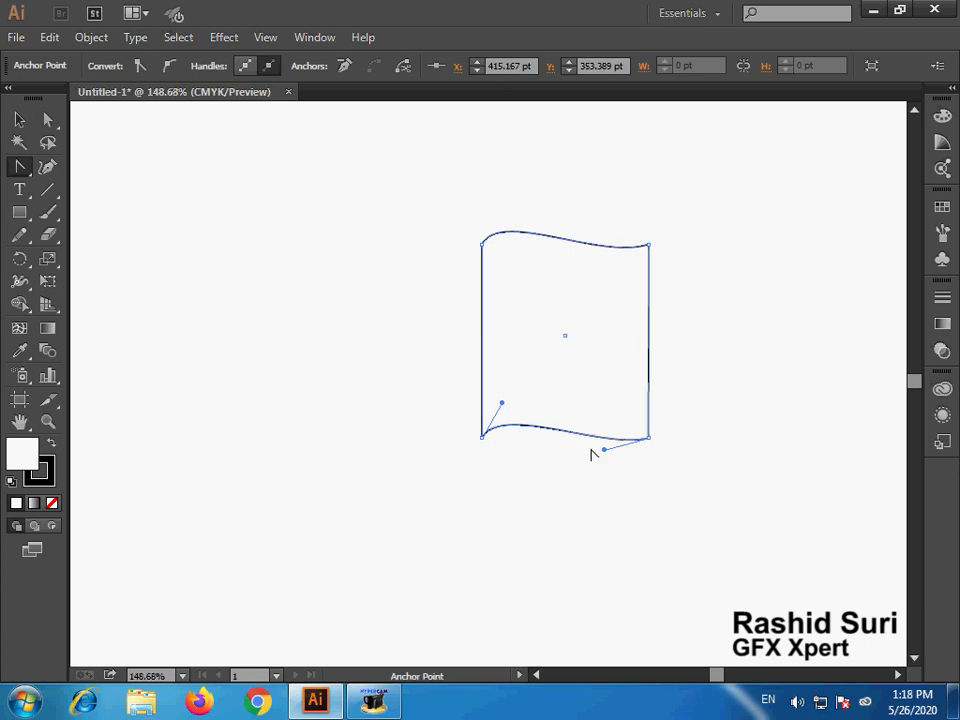
- Draw a slightly larger rectangle from the curved page's upper-left corner and send it to the back
left_click(20, 212)
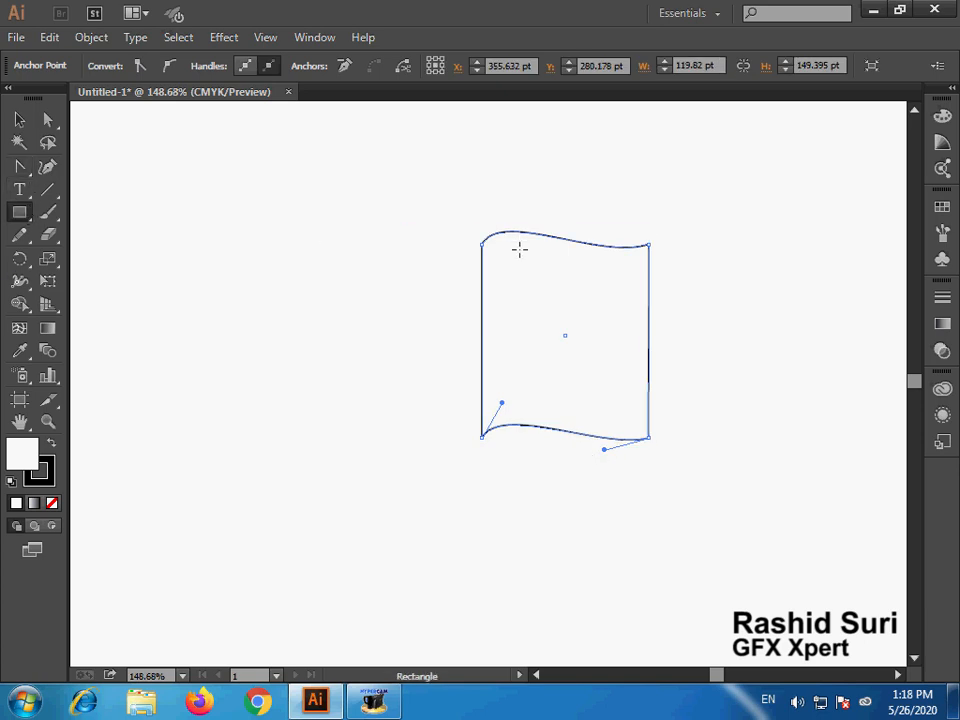
left_click_drag(482, 243, 660, 449)
right_click(619, 414)
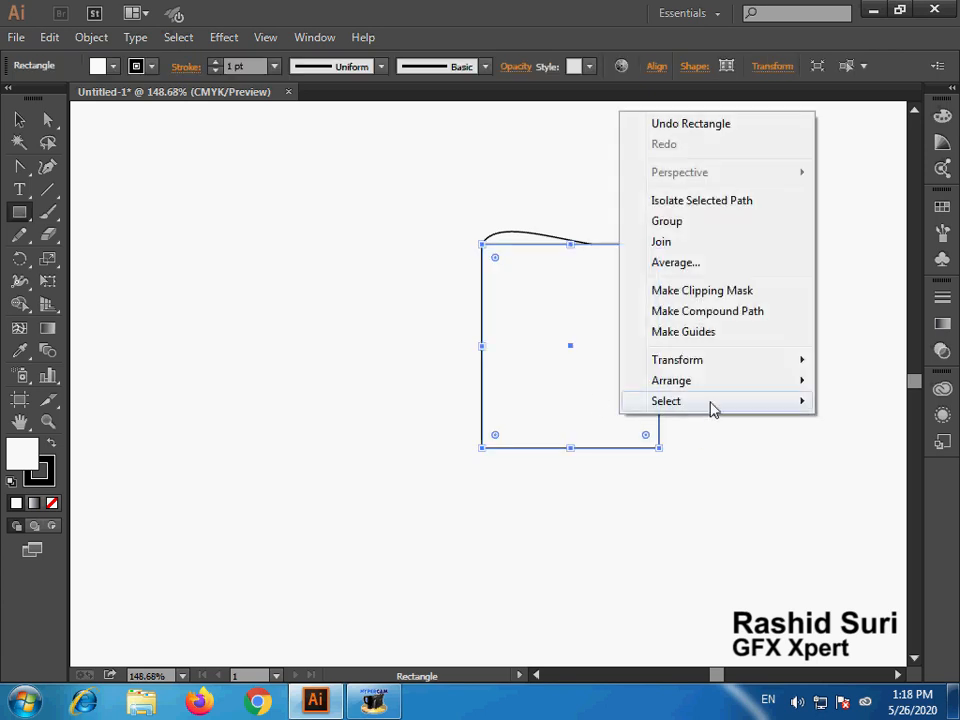
mouse_move(703, 381)
left_click(449, 447)
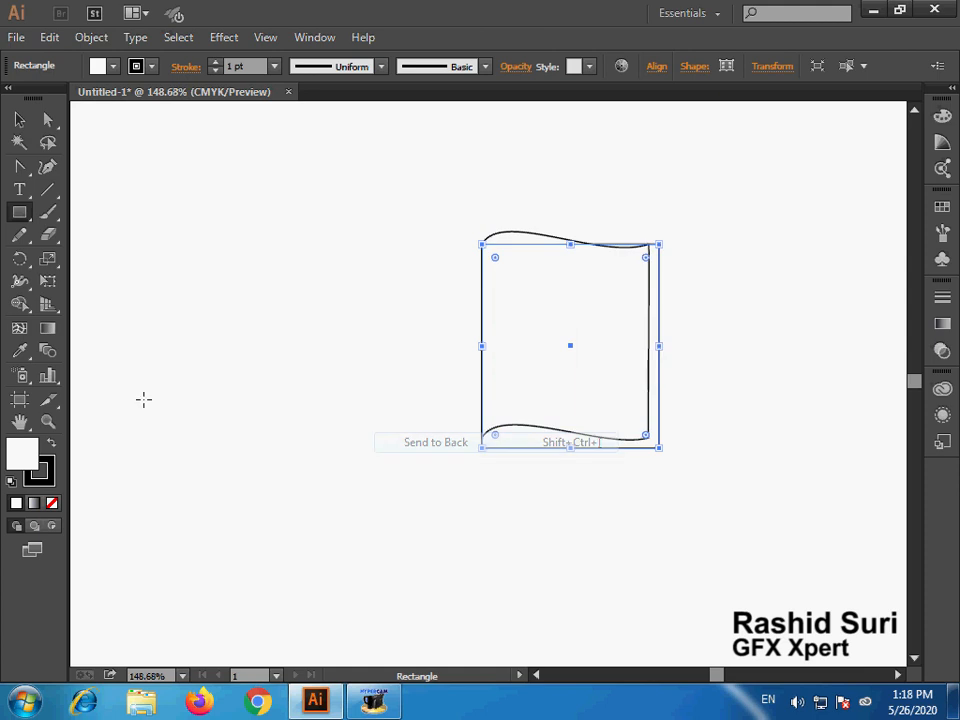
- Fill the back rectangle with a light grey swatch and deselect it
left_click(942, 206)
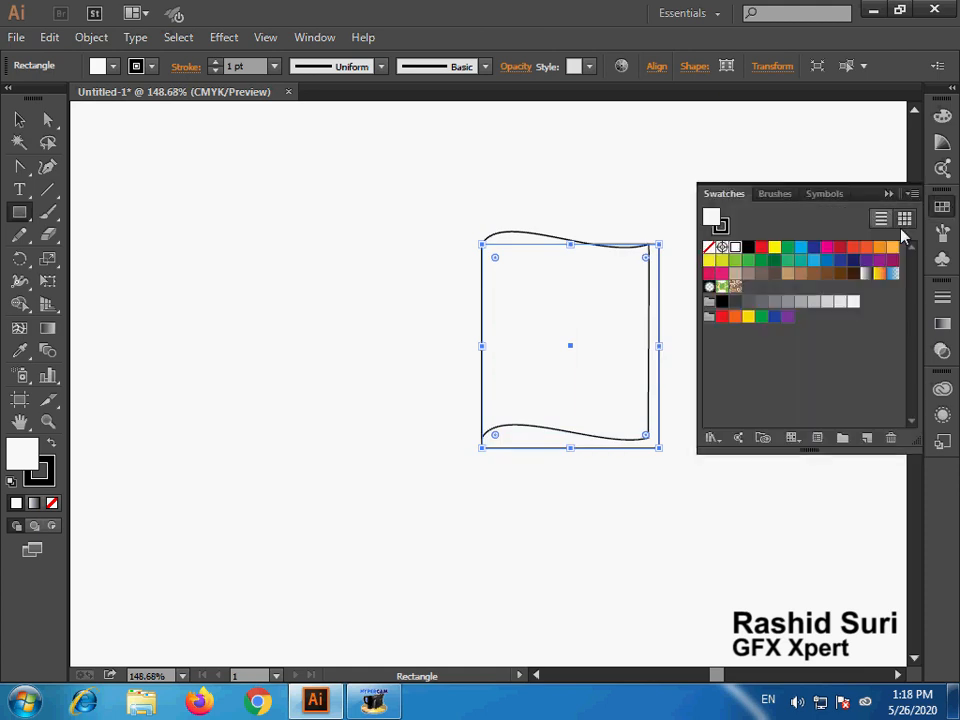
left_click(840, 301)
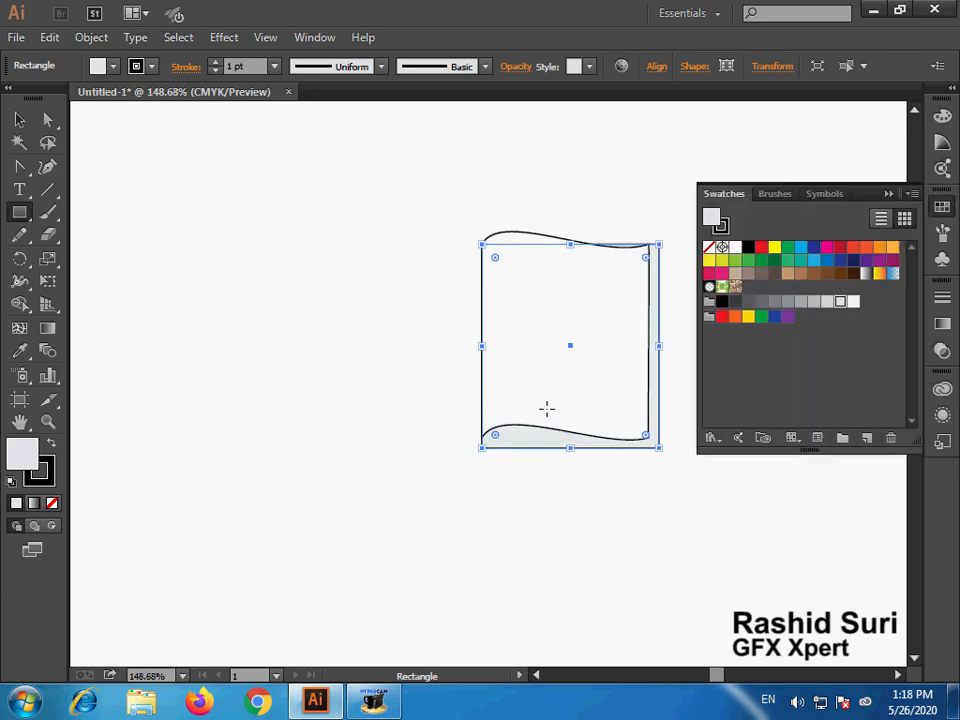
left_click(18, 119)
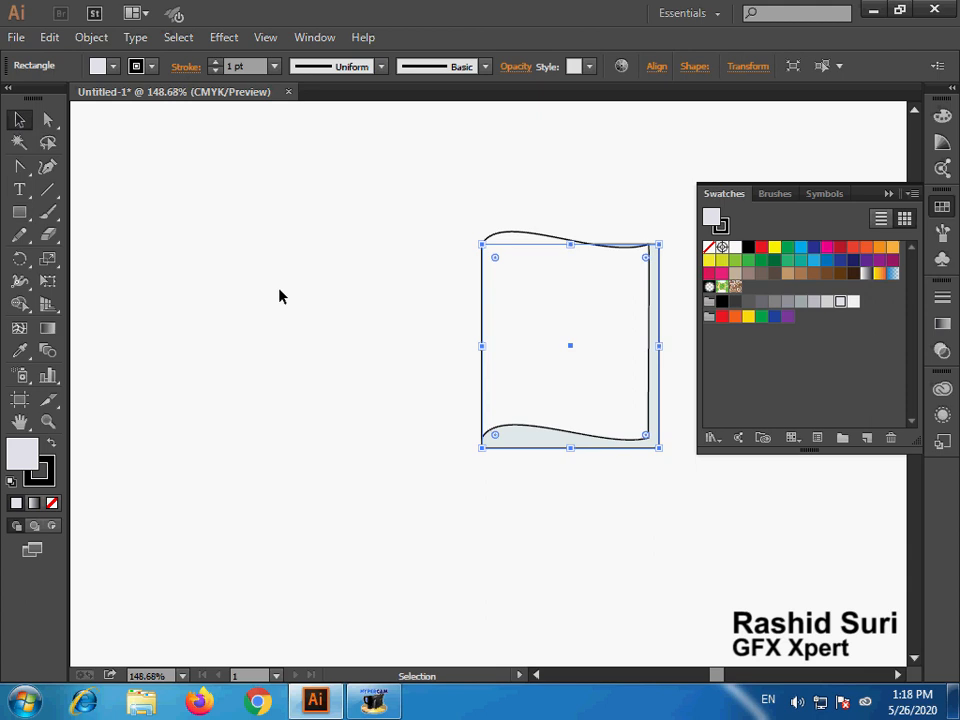
left_click(278, 289)
- Duplicate the curved white page in place and make the copy slightly narrower and shorter from its right and bottom edges
left_click(630, 394)
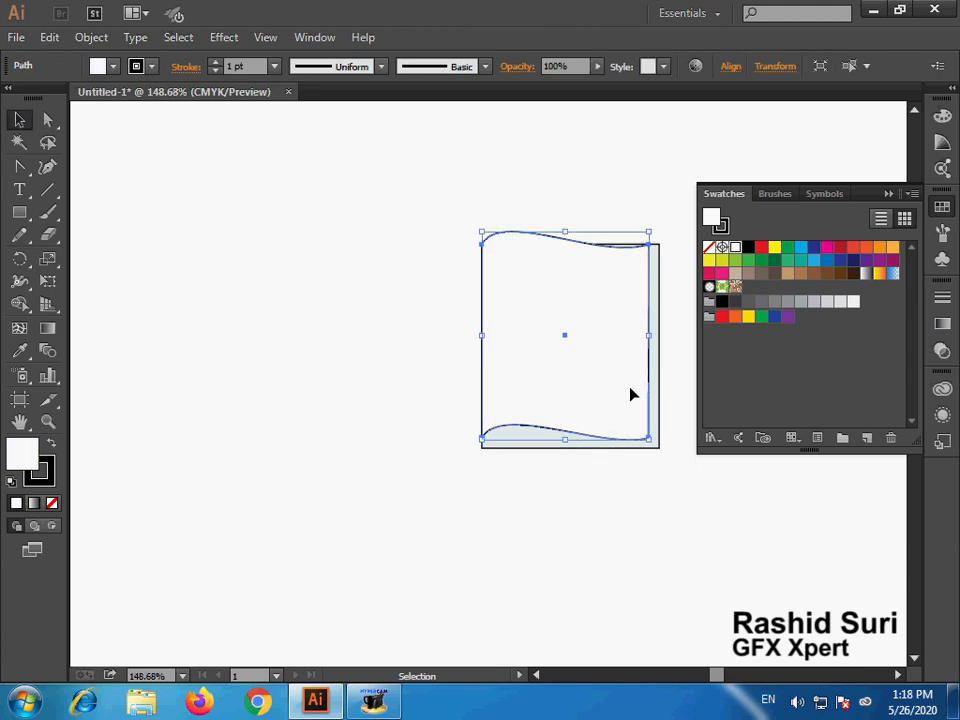
key("a")
key("v")
left_click_drag(650, 338, 641, 337)
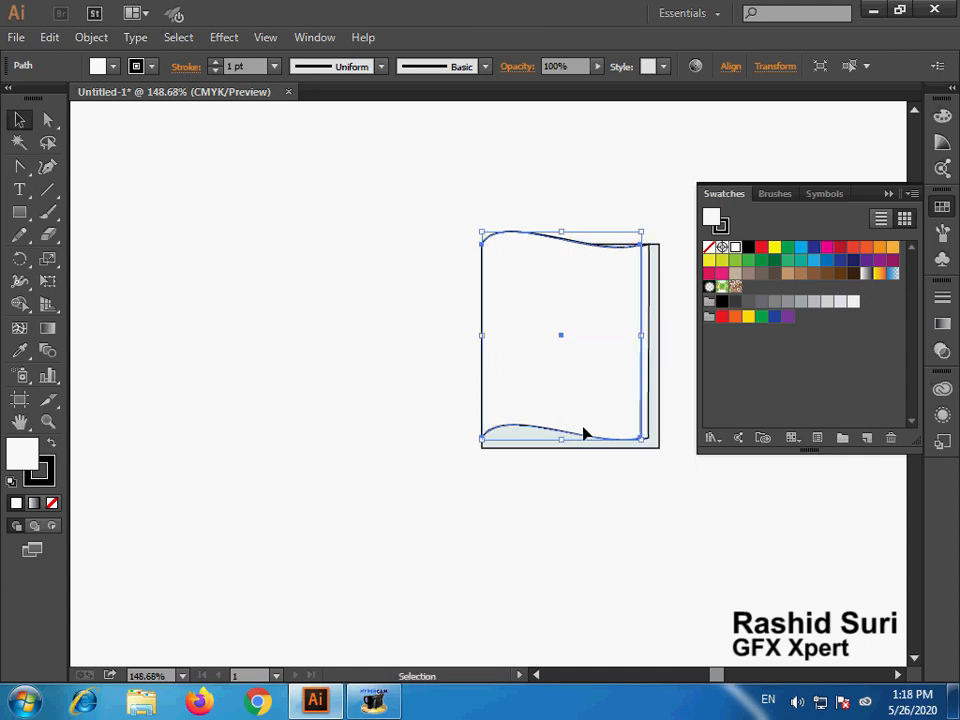
left_click(558, 444)
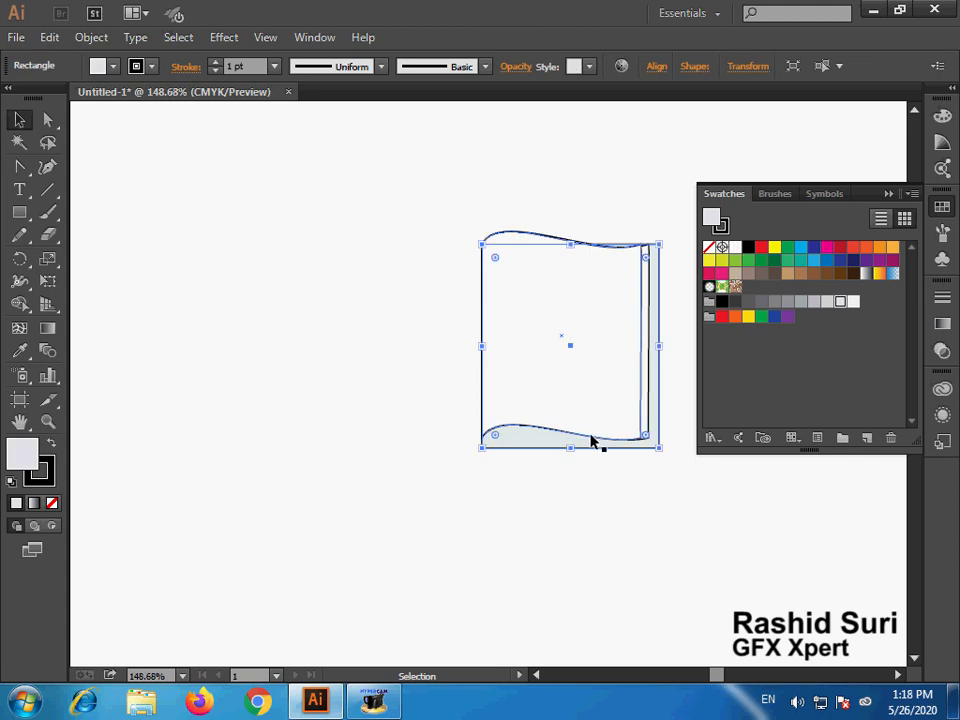
left_click(591, 438)
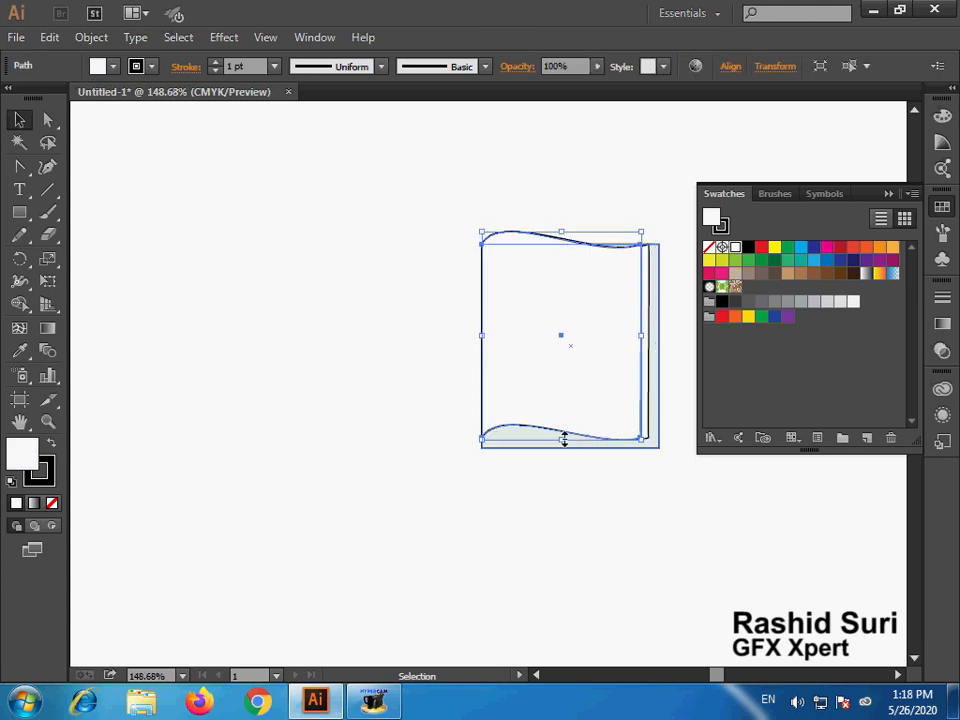
left_click_drag(564, 439, 563, 431)
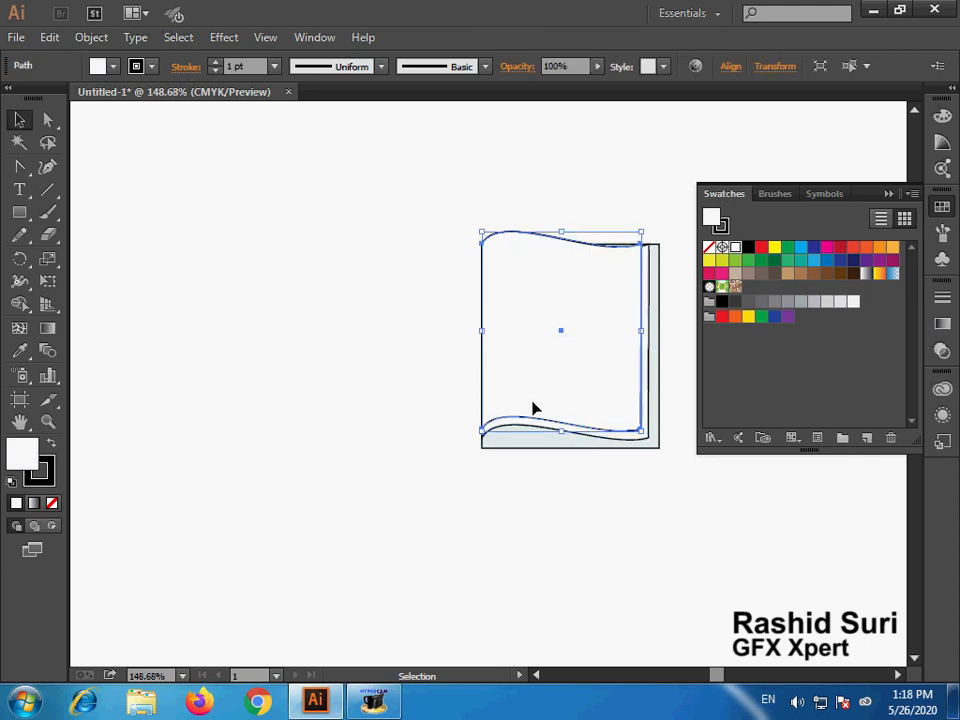
- Reflect a copy of all the page shapes across the vertical axis and place it against the original's left edge
left_click_drag(450, 188, 674, 491)
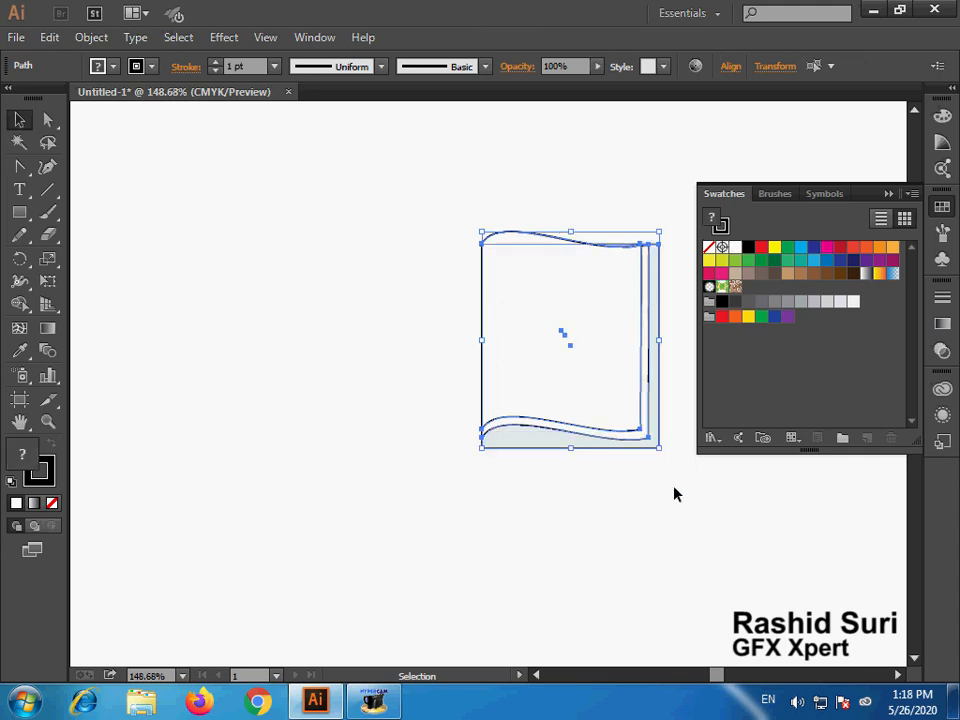
left_click(92, 38)
mouse_move(172, 34)
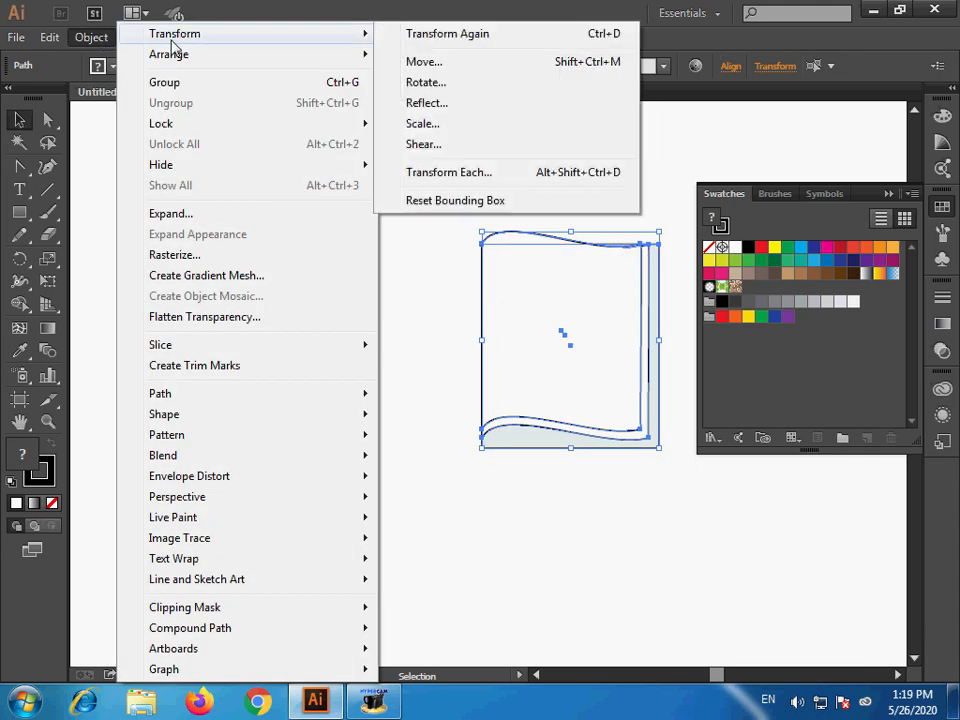
left_click(444, 104)
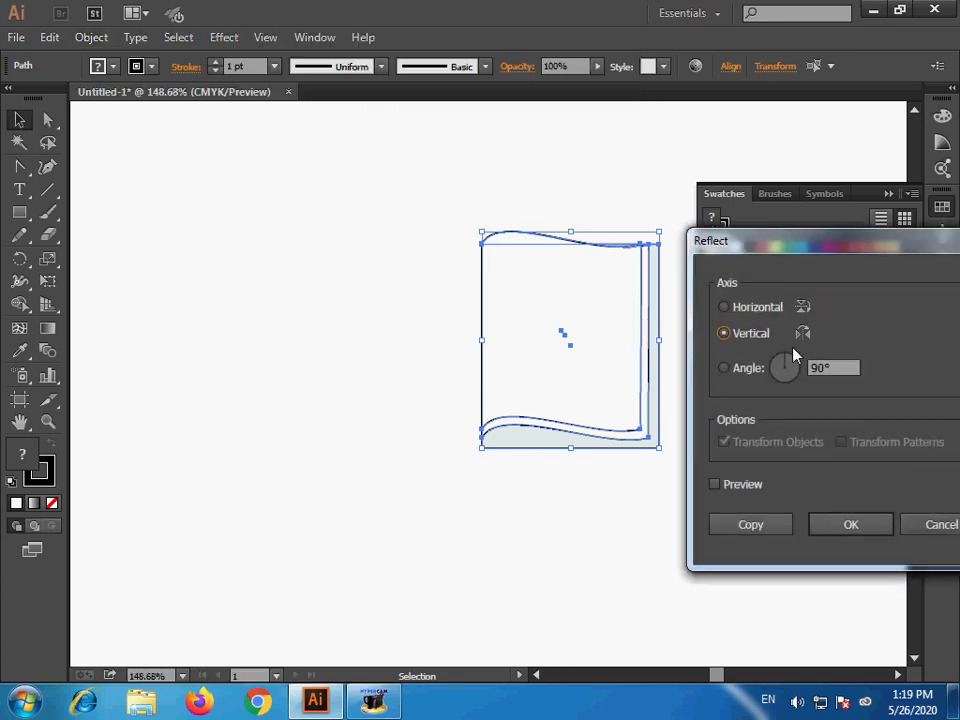
left_click(743, 525)
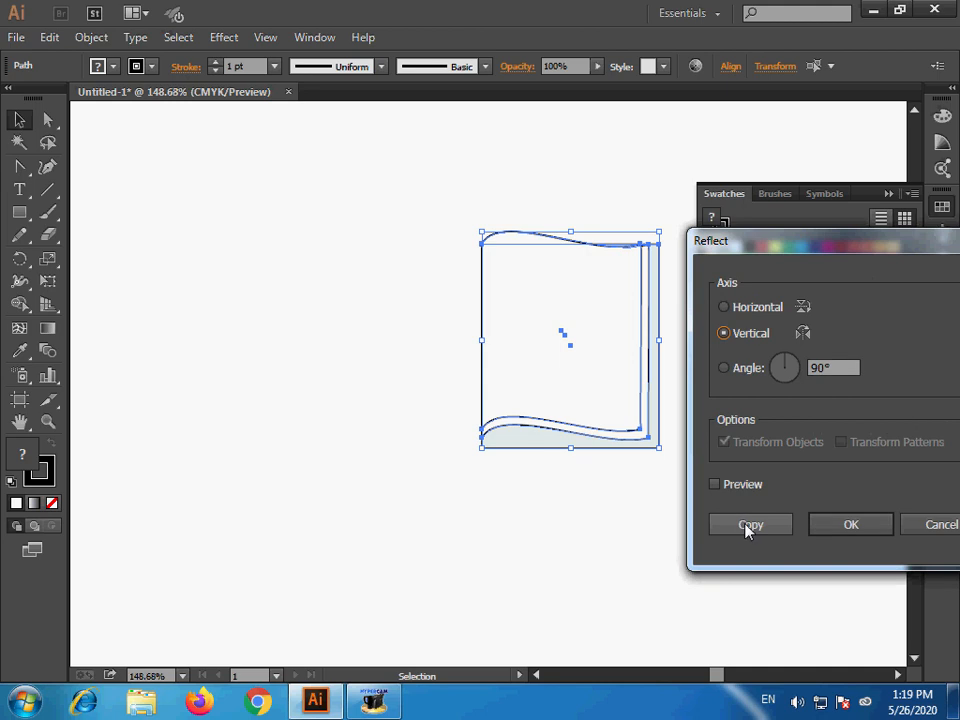
left_click(748, 527)
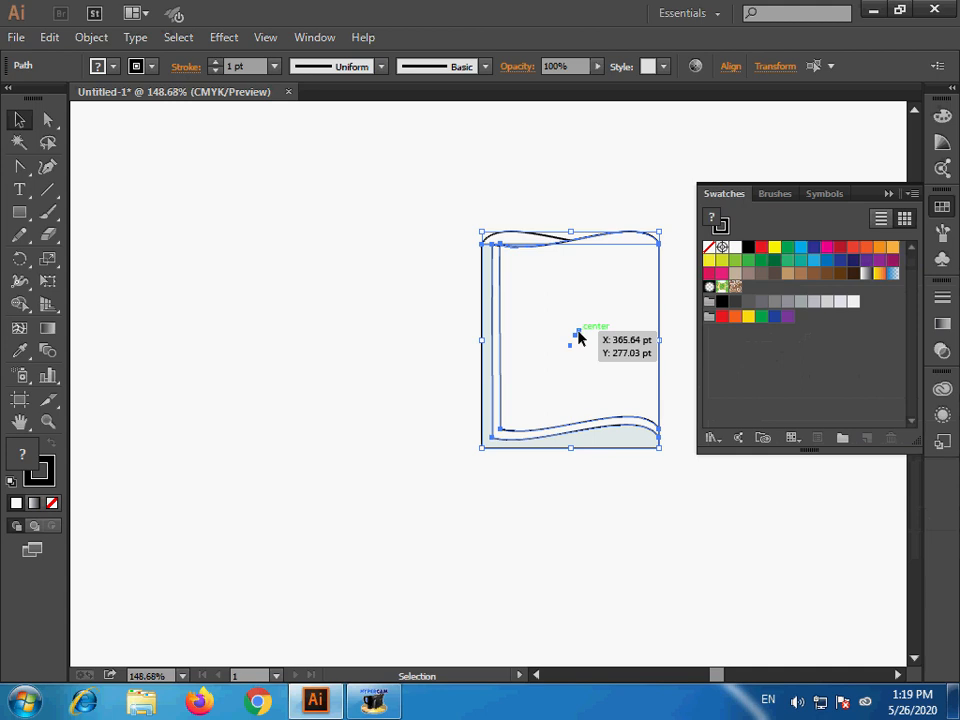
left_click_drag(578, 337, 400, 329)
- Group both halves of the open book into one object and deselect it
left_click_drag(253, 208, 673, 476)
right_click(576, 418)
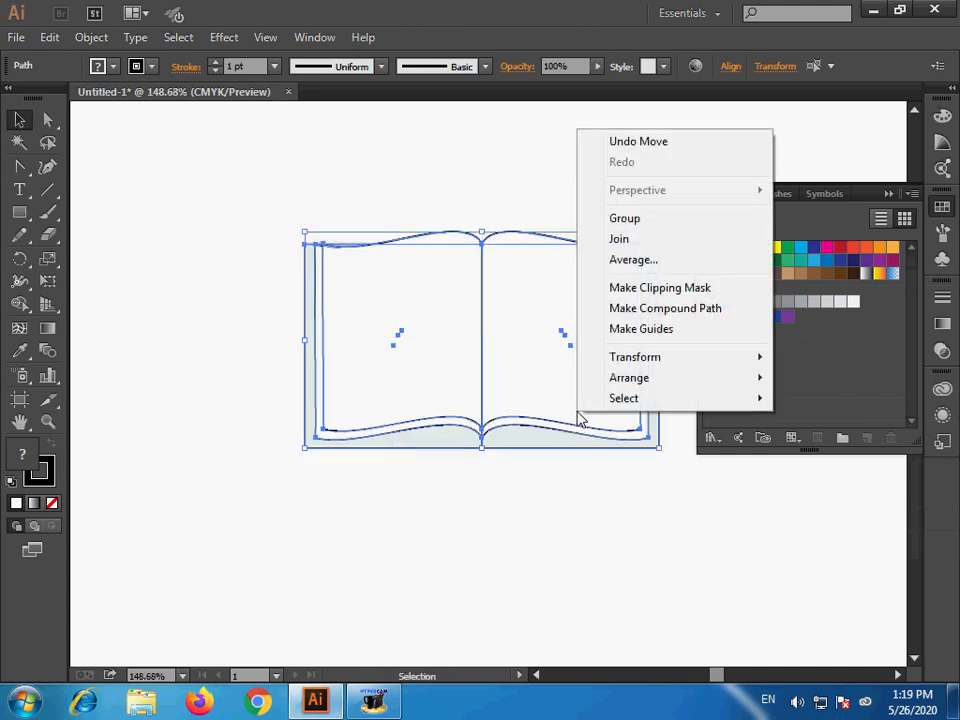
left_click(626, 220)
left_click(628, 542)
left_click(888, 195)
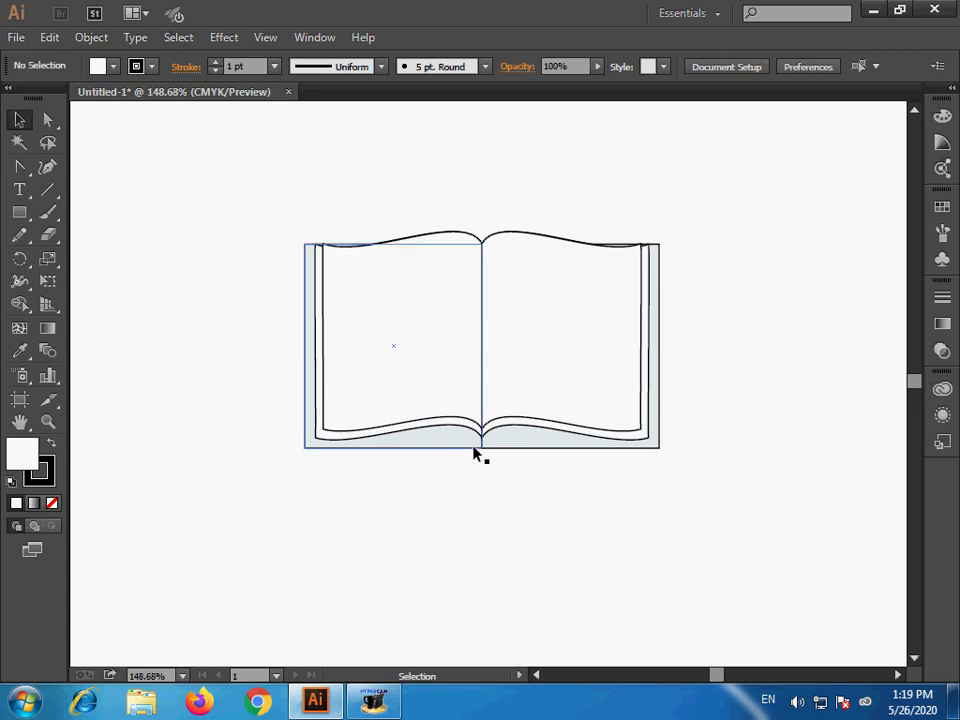
- Place a copy of the book group below the original on the artboard
left_click(478, 433, "ctrl+alt")
key("space")
left_click_drag(533, 489, 572, 517)
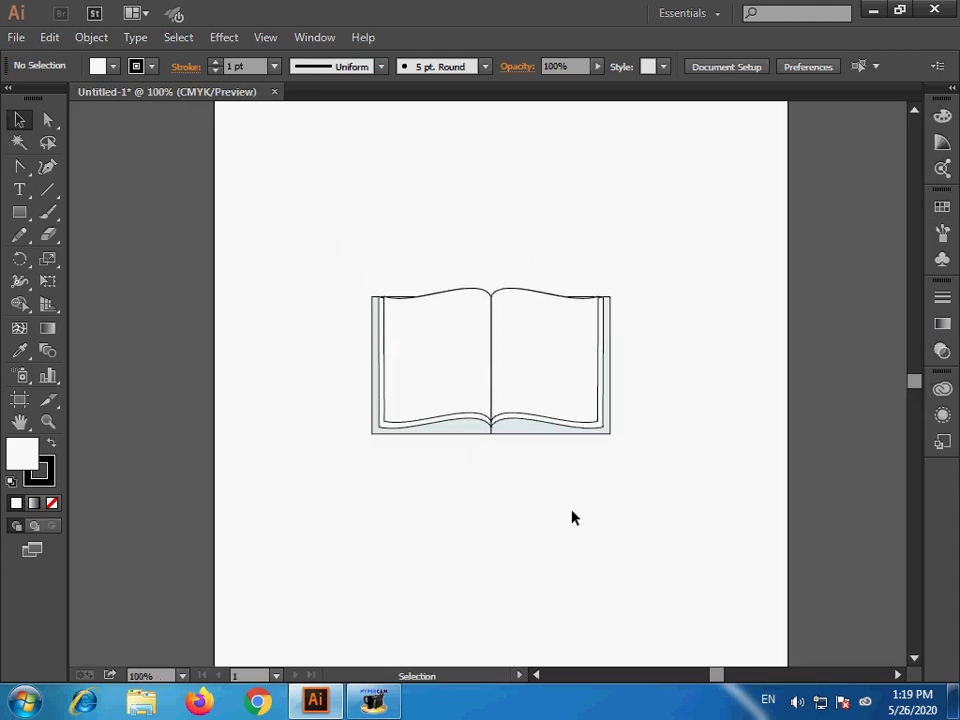
left_click_drag(536, 418, 504, 522)
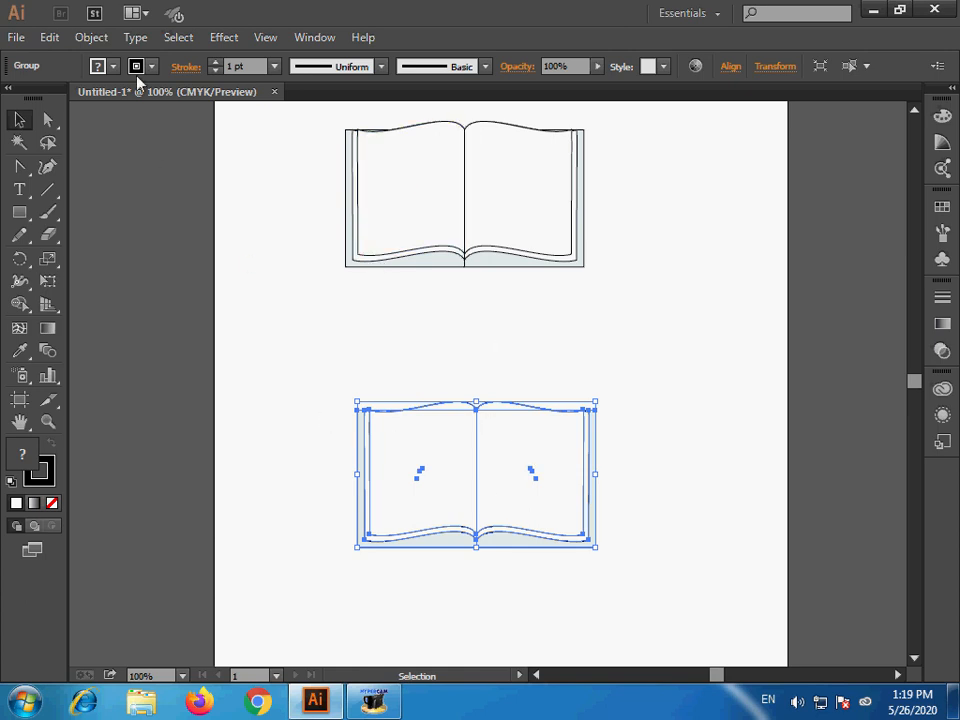
left_click(78, 38)
mouse_move(143, 34)
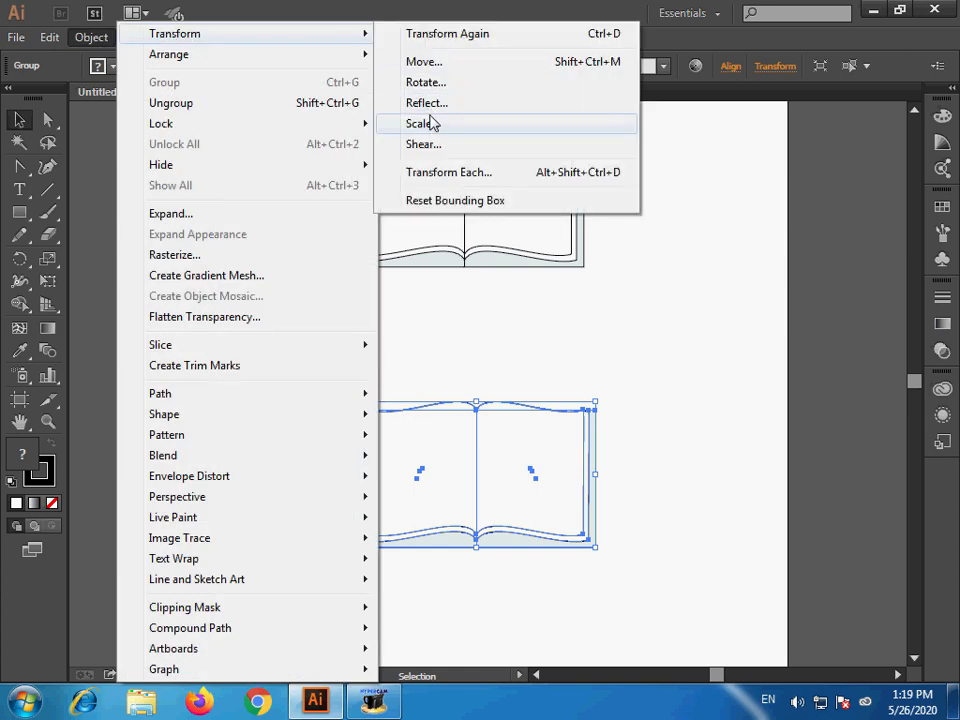
left_click(434, 146)
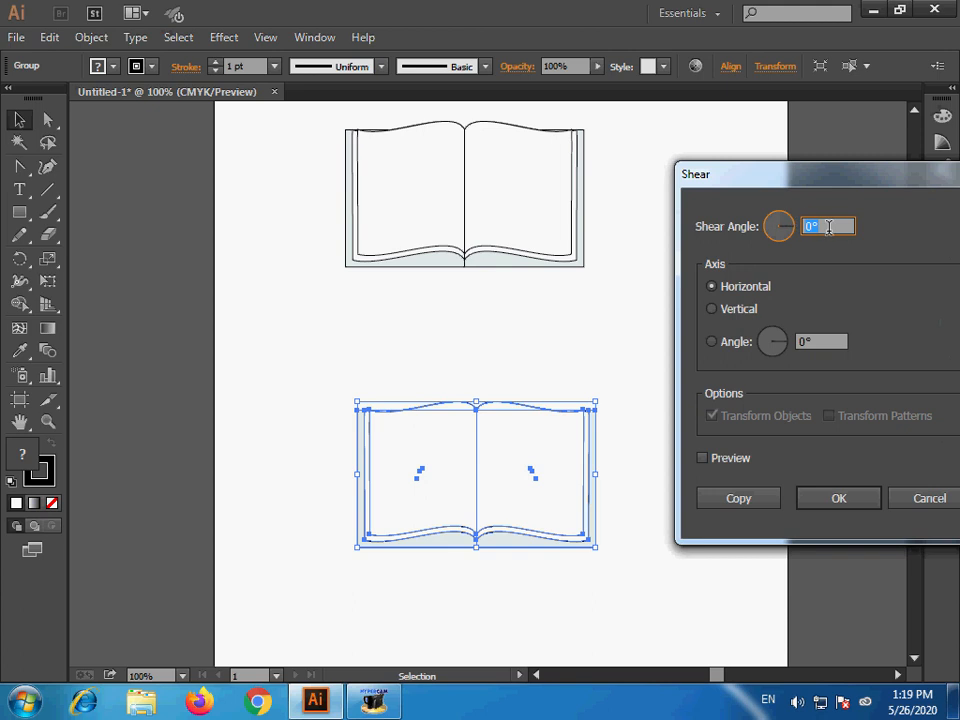
type("30")
key("Return")
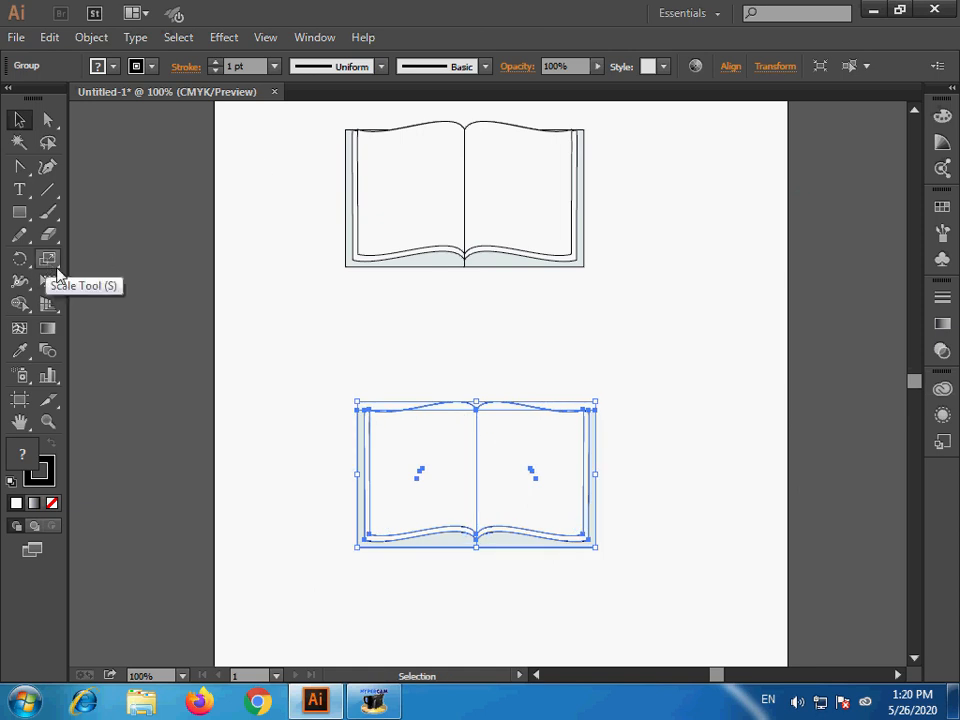
- Activate the Shear tool for the selected lower book copy
mouse_move(57, 270)
left_mouse_down()
mouse_move(148, 281)
mouse_move(137, 290)
mouse_move(136, 262)
mouse_move(131, 278)
mouse_move(24, 262)
mouse_move(110, 281)
mouse_move(72, 256)
left_mouse_up()
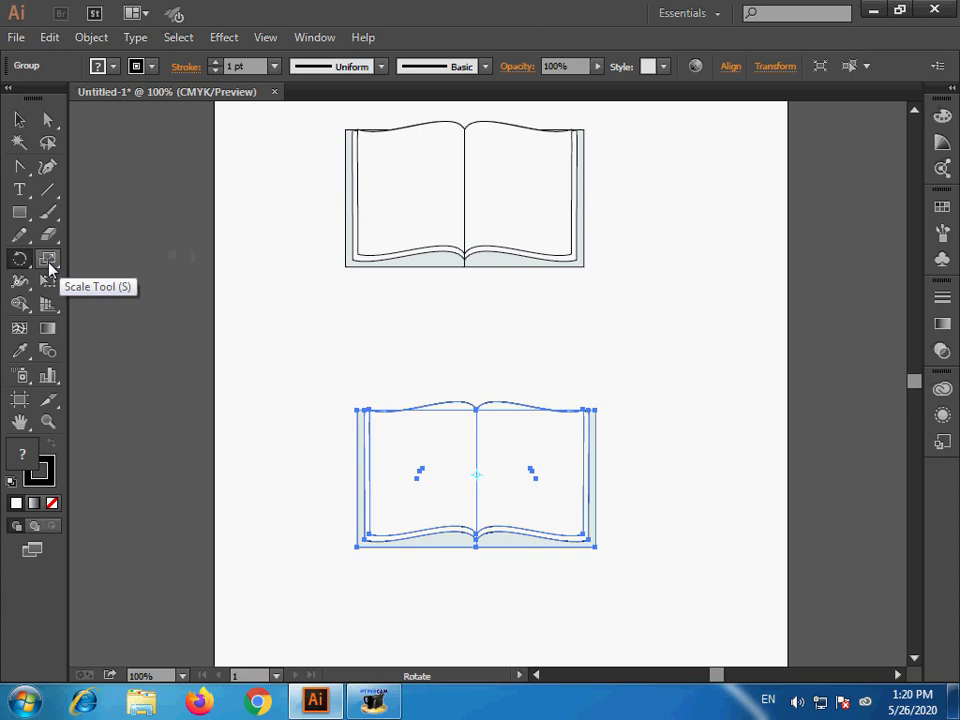
left_click(48, 262)
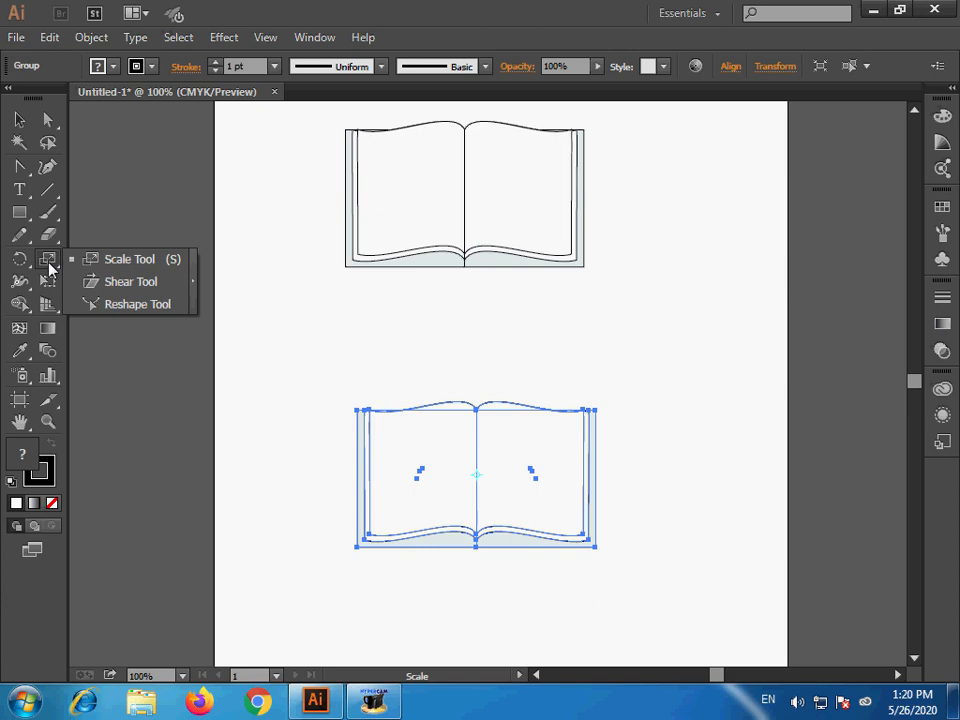
left_click(140, 285)
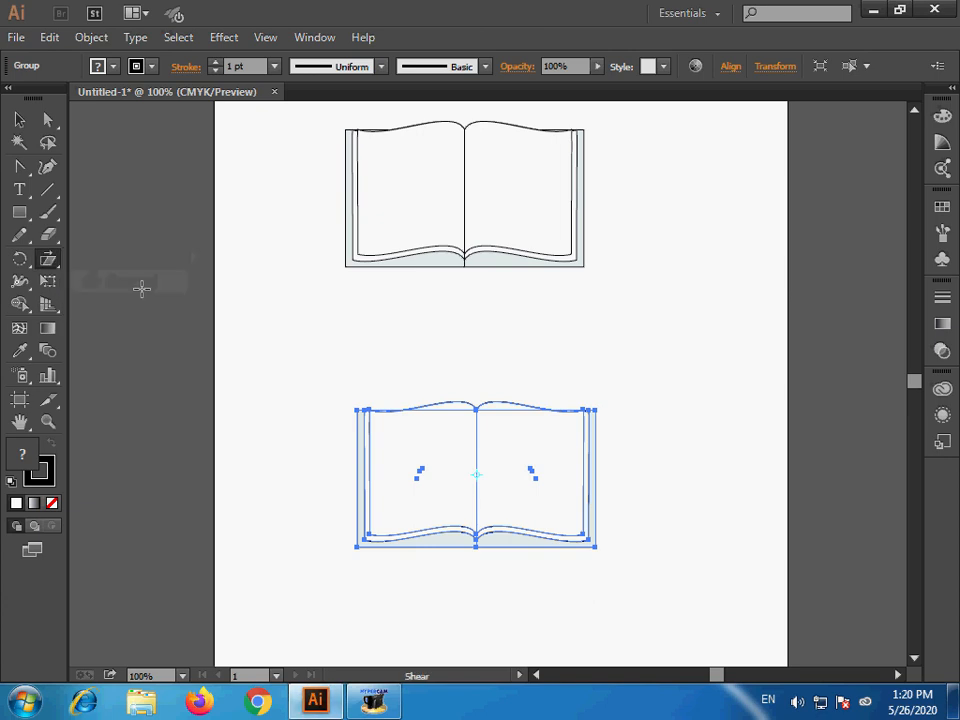
double_click(54, 263)
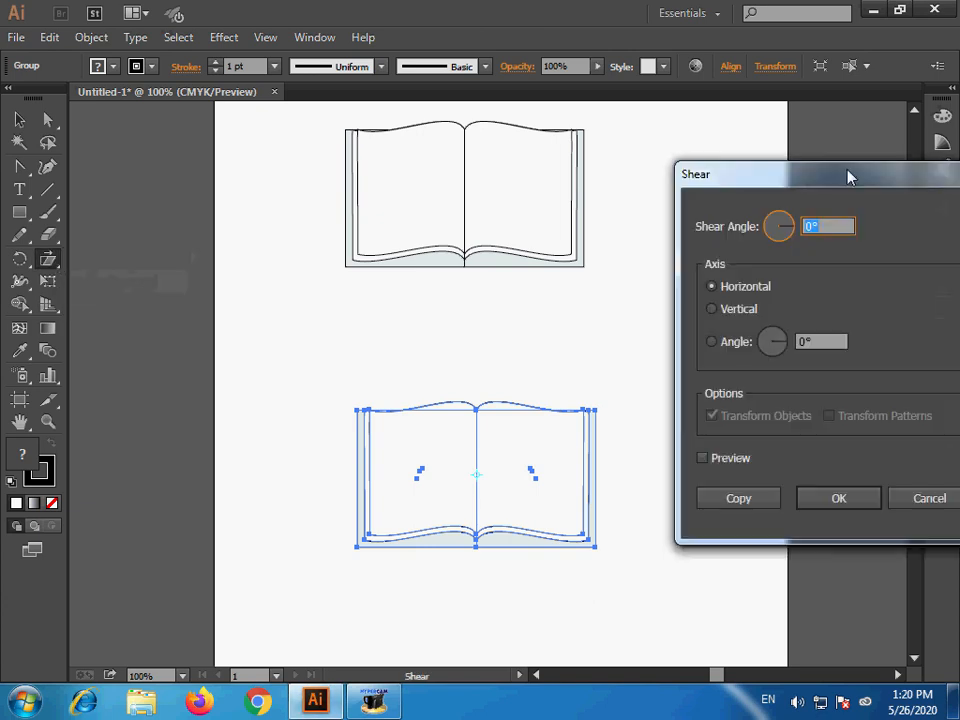
left_click_drag(846, 176, 777, 170)
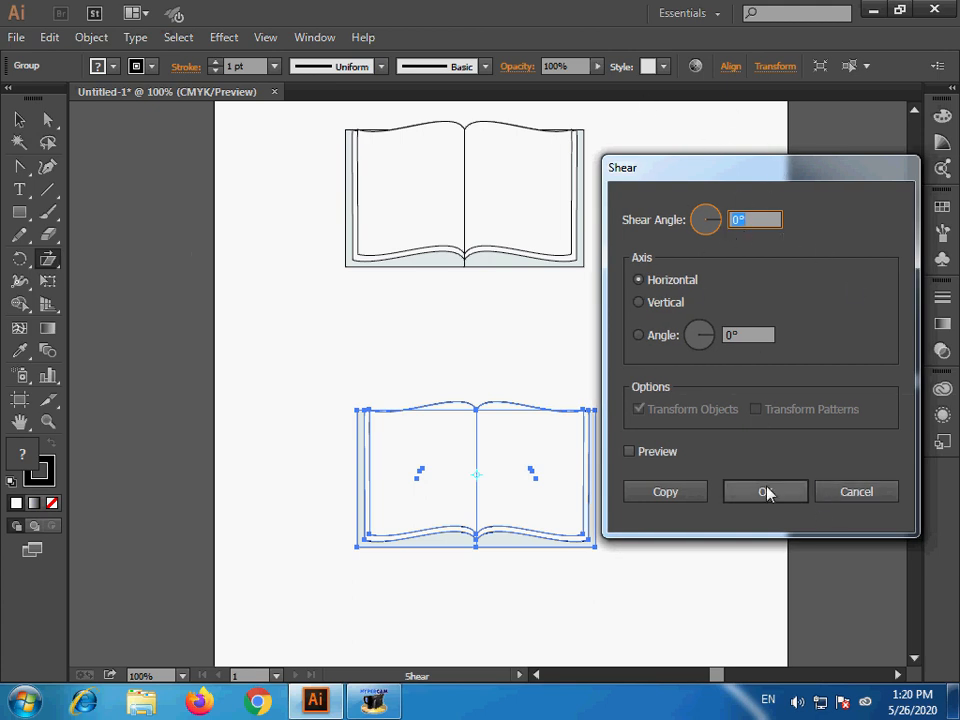
left_click(866, 494)
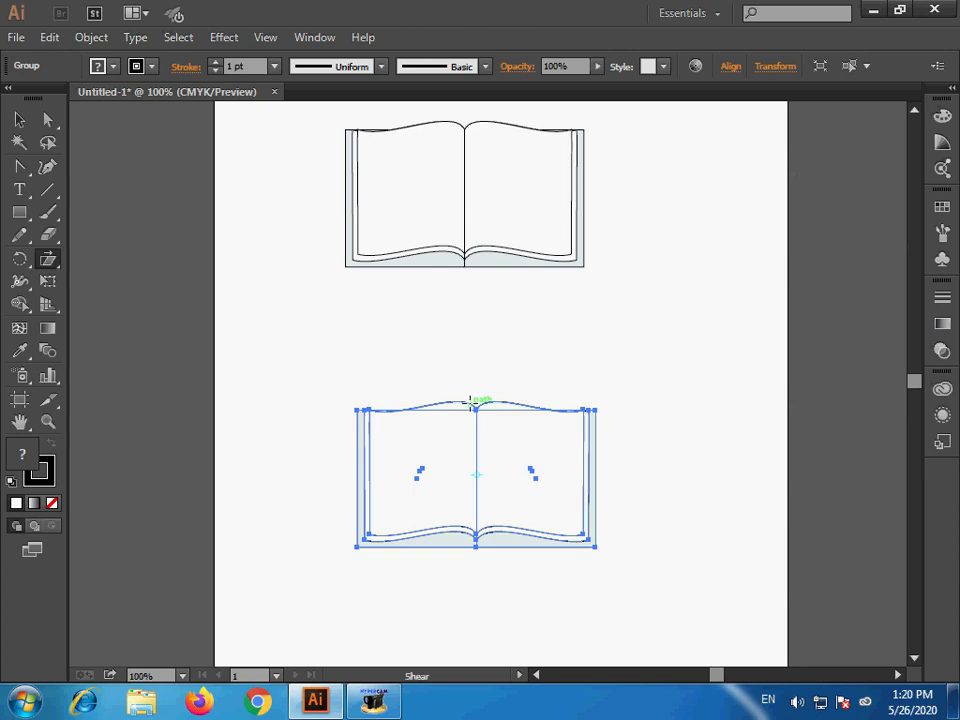
- Shear the lower book freehand so its top leans right, flatten it from the top to roughly a quarter of its height, and deselect it
left_click_drag(471, 403, 523, 402)
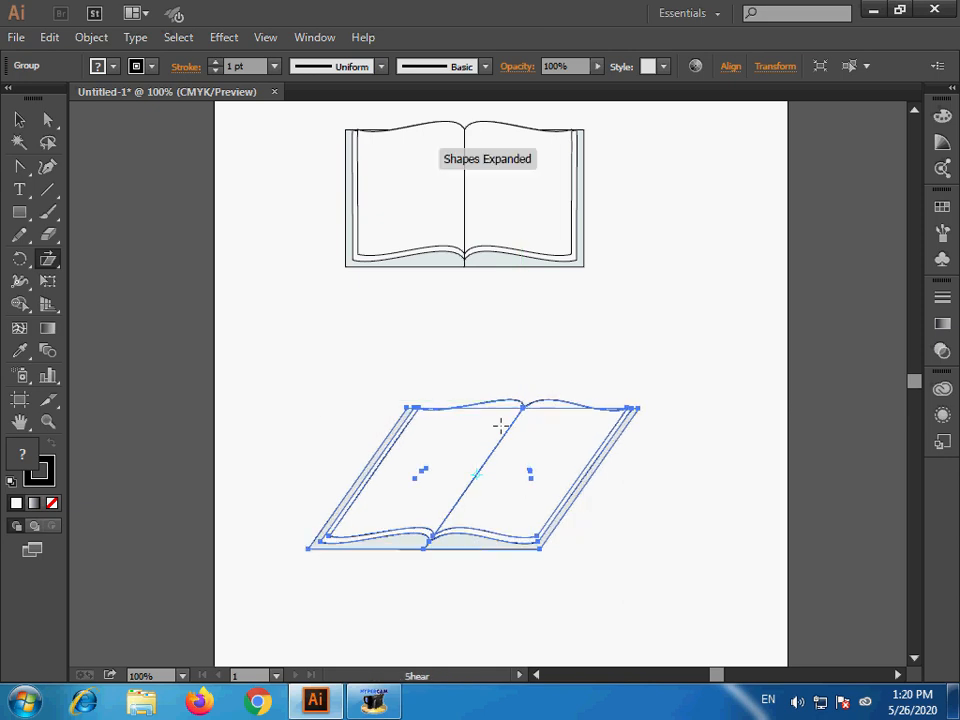
left_click(20, 120)
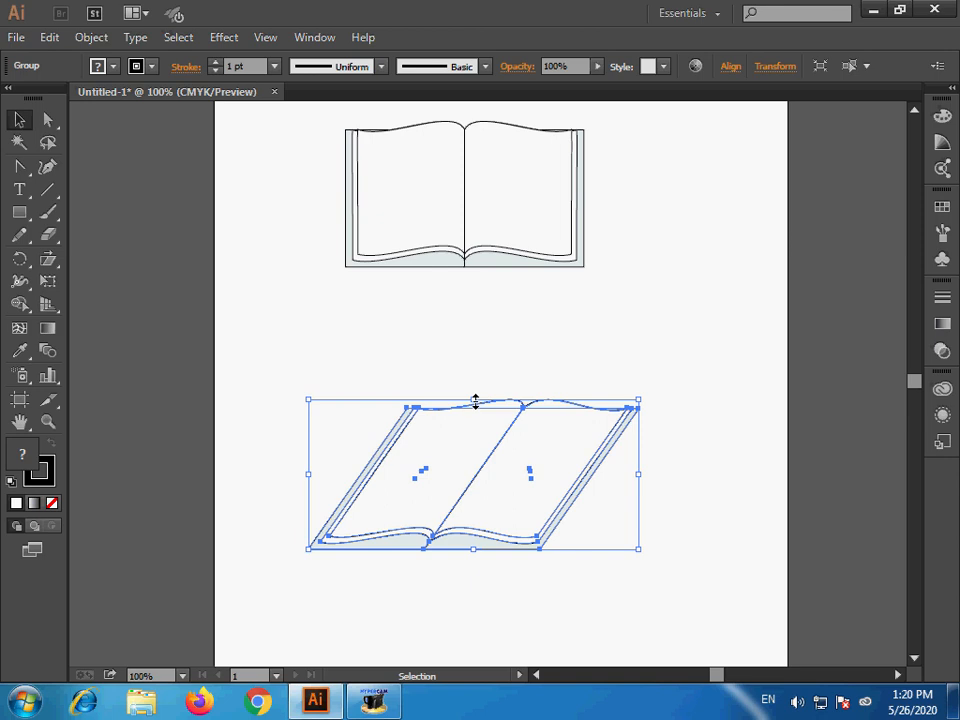
left_click_drag(475, 401, 475, 507)
left_click(519, 566)
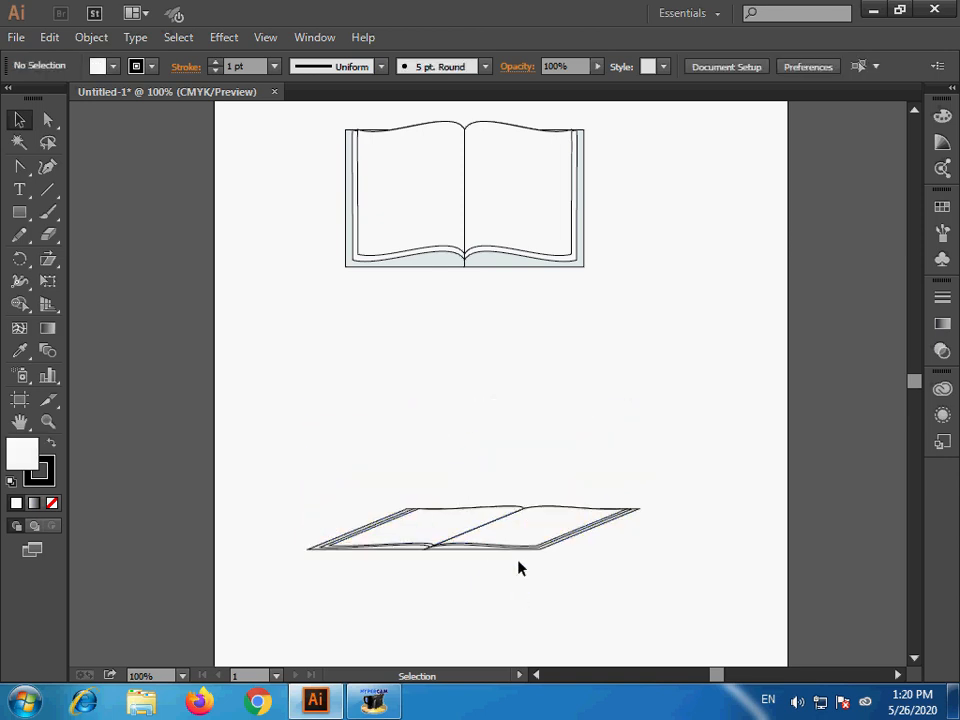
- Move the flattened book off the artboard, to the left of the page
left_click_drag(520, 548, 532, 458)
left_click(506, 503)
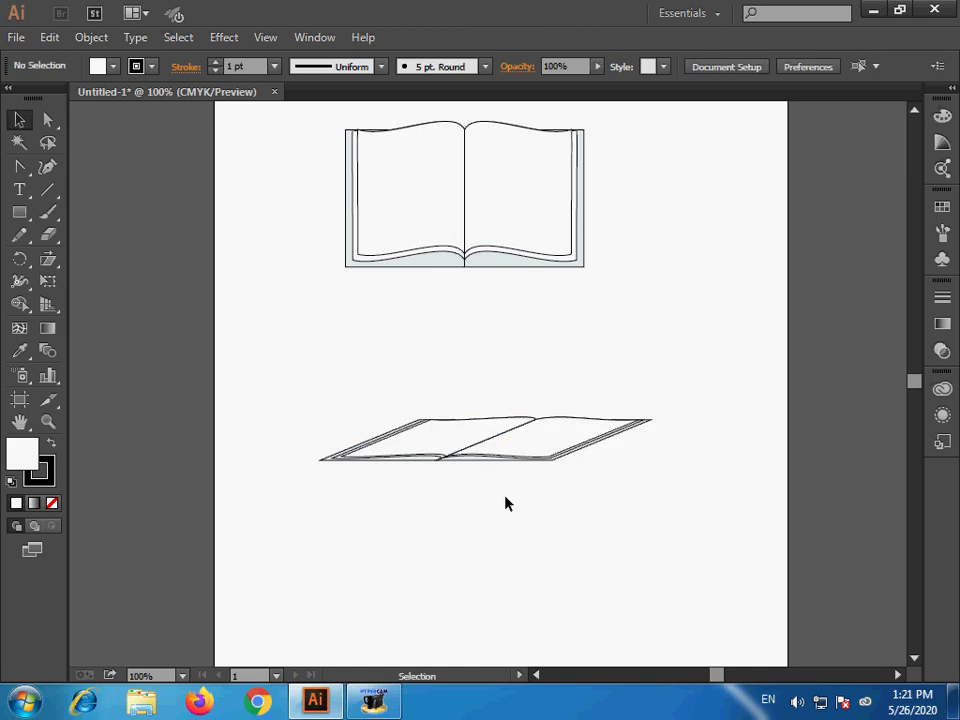
left_click(518, 373, "ctrl+alt")
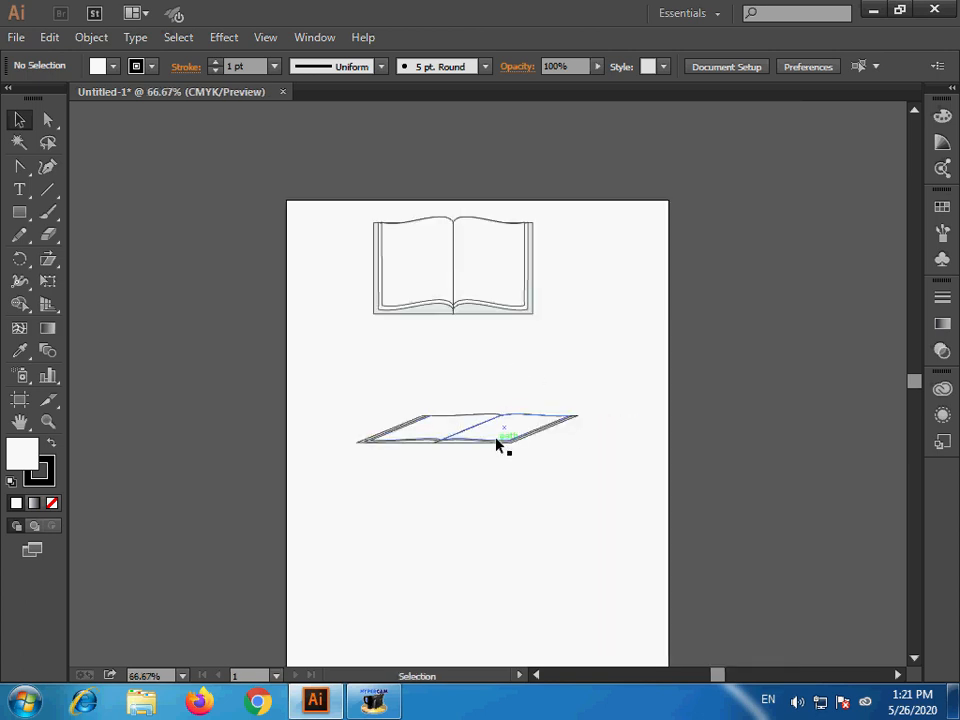
left_click_drag(492, 441, 197, 313)
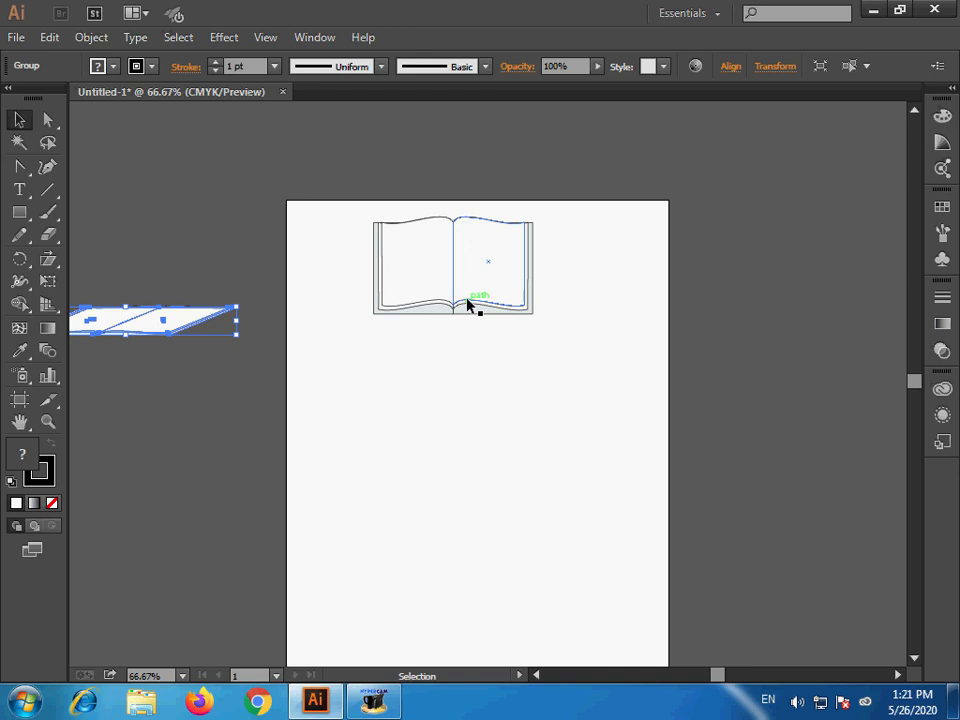
- Draw a small circle on the empty area of the artboard below the original book
left_click(501, 493)
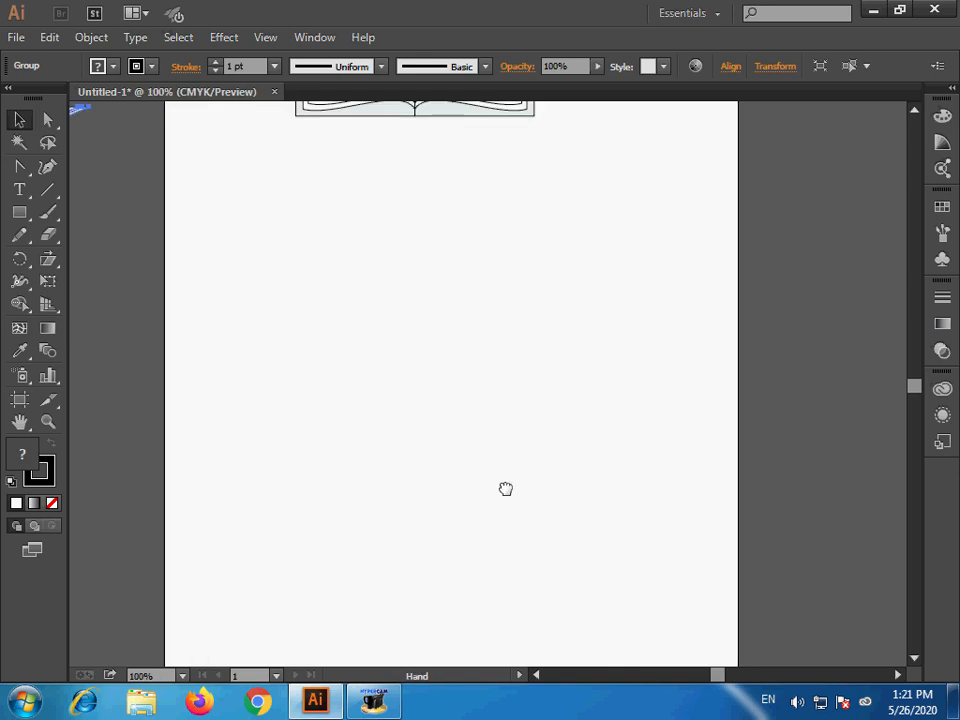
left_click_drag(506, 489, 518, 483)
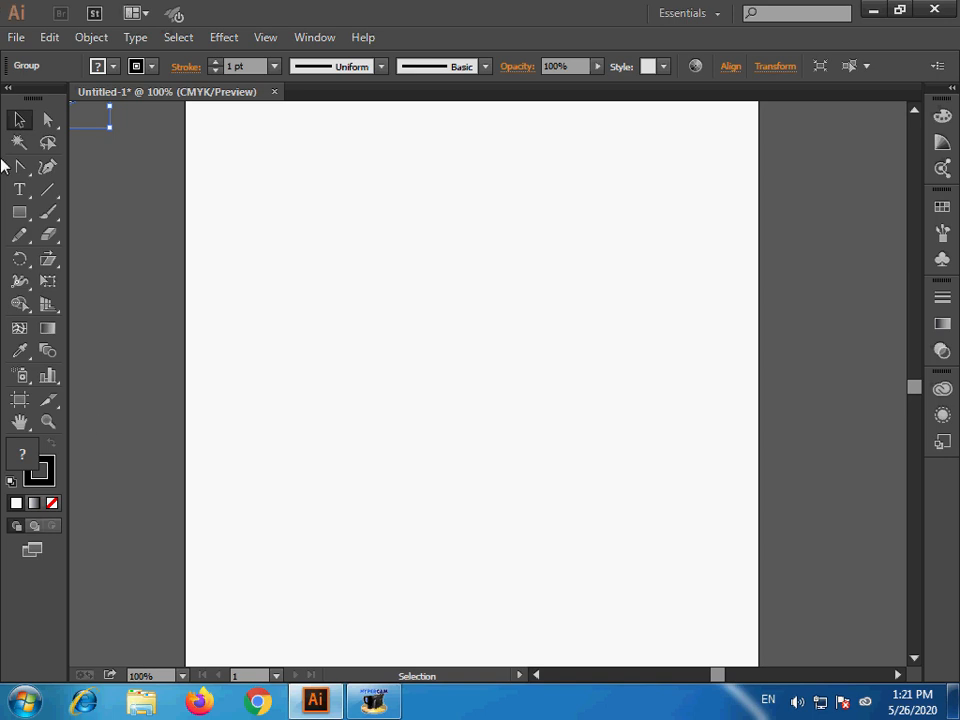
left_click(18, 216)
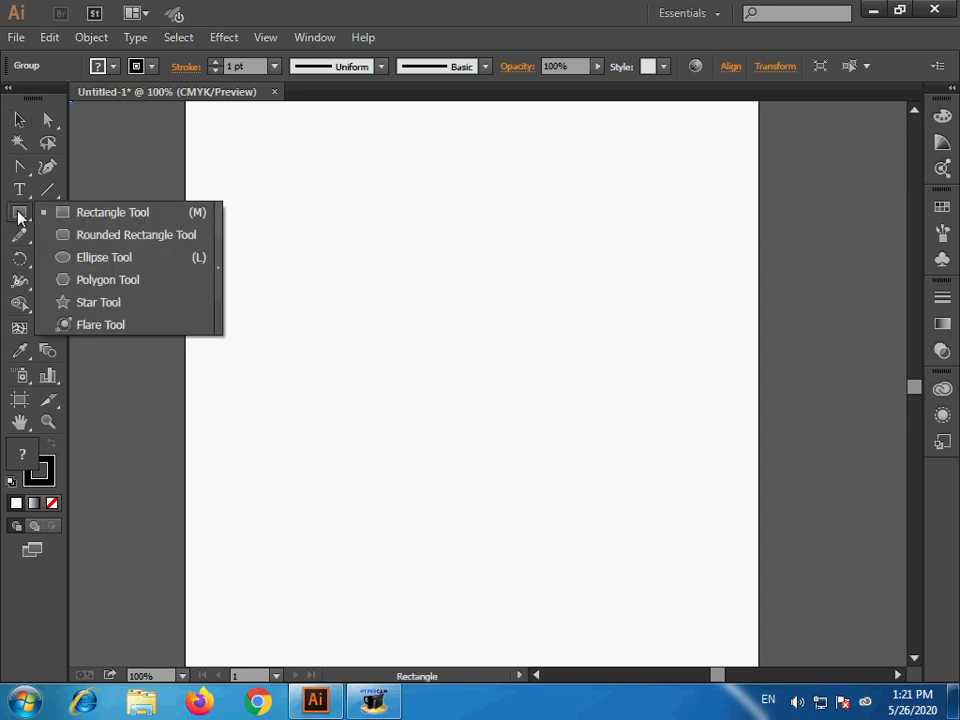
left_click(119, 267)
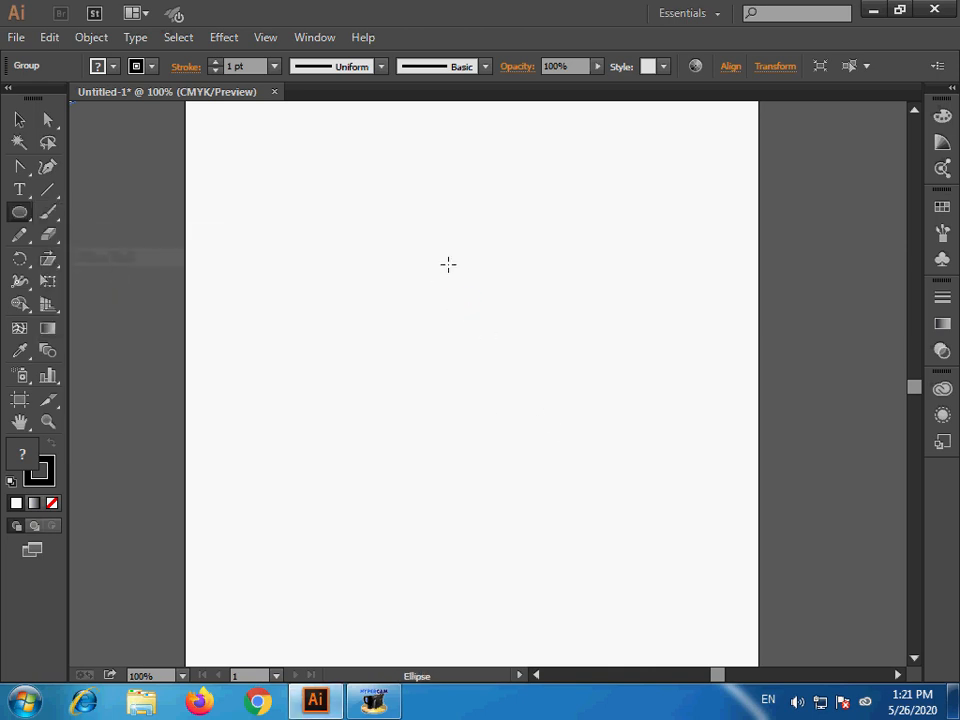
left_click_drag(448, 249, 452, 254)
- Fill the small circle with the dark blue swatch and leave the circle selected with the swatches closed
left_click(942, 207)
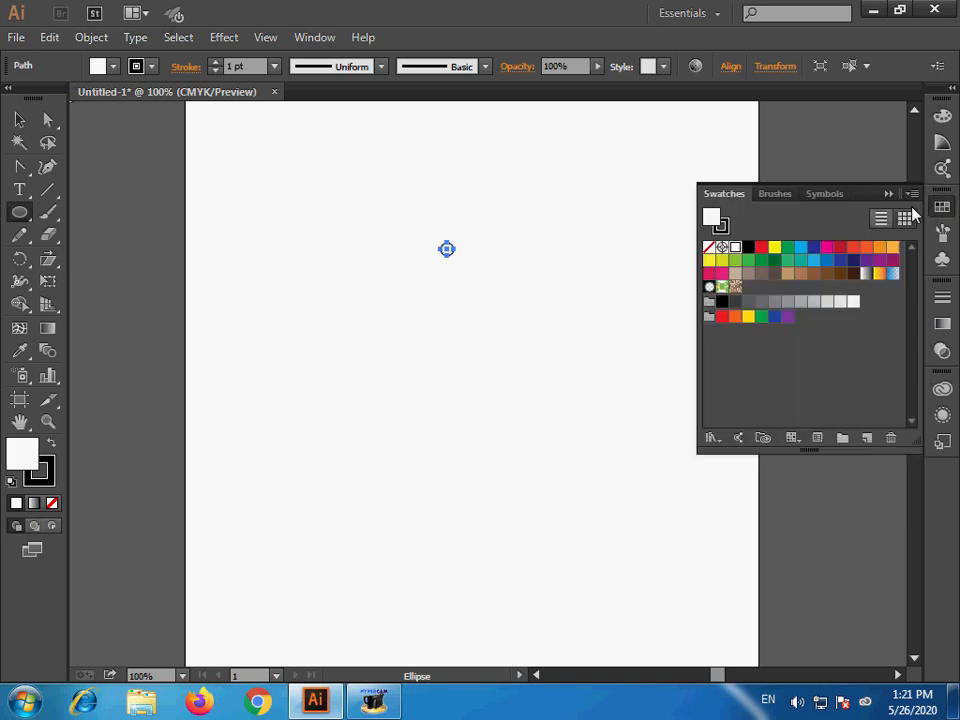
left_click(814, 247)
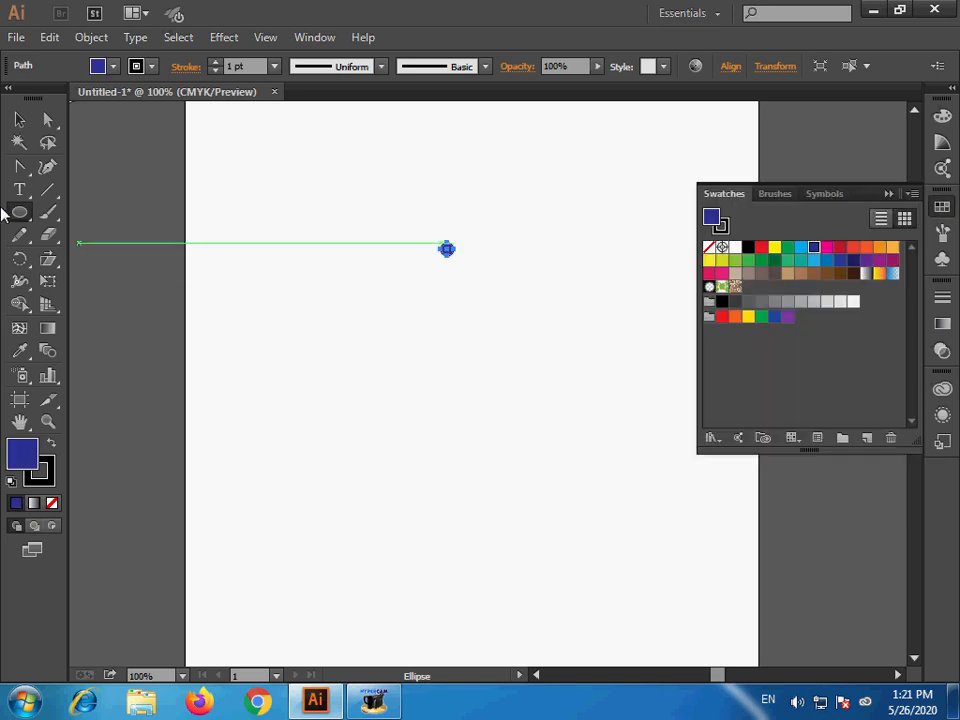
left_click(19, 119)
left_click(230, 248)
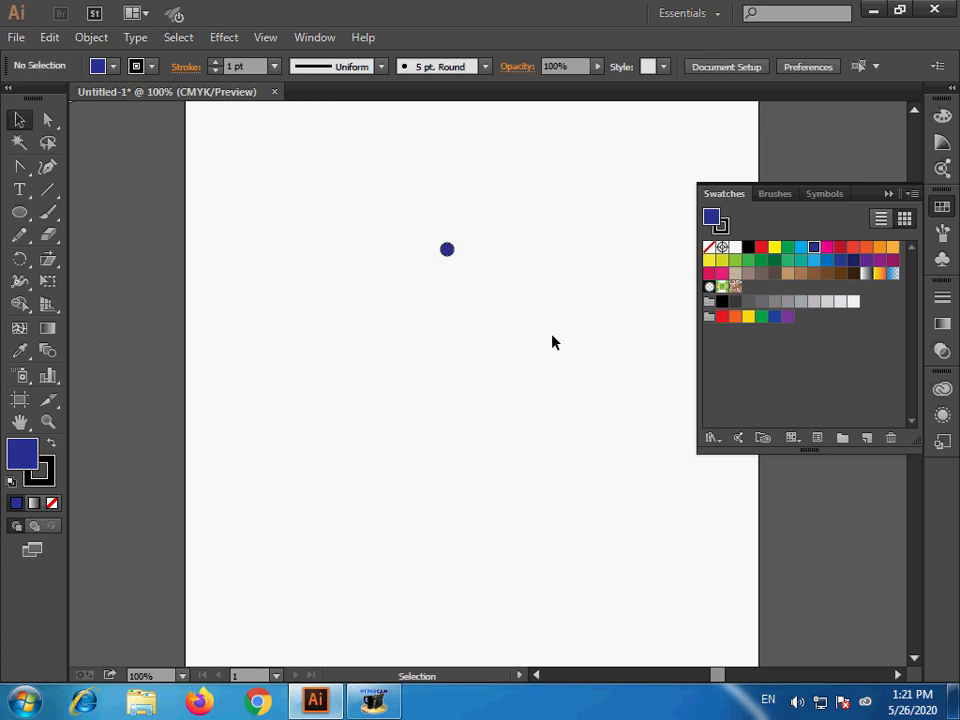
left_click(449, 251)
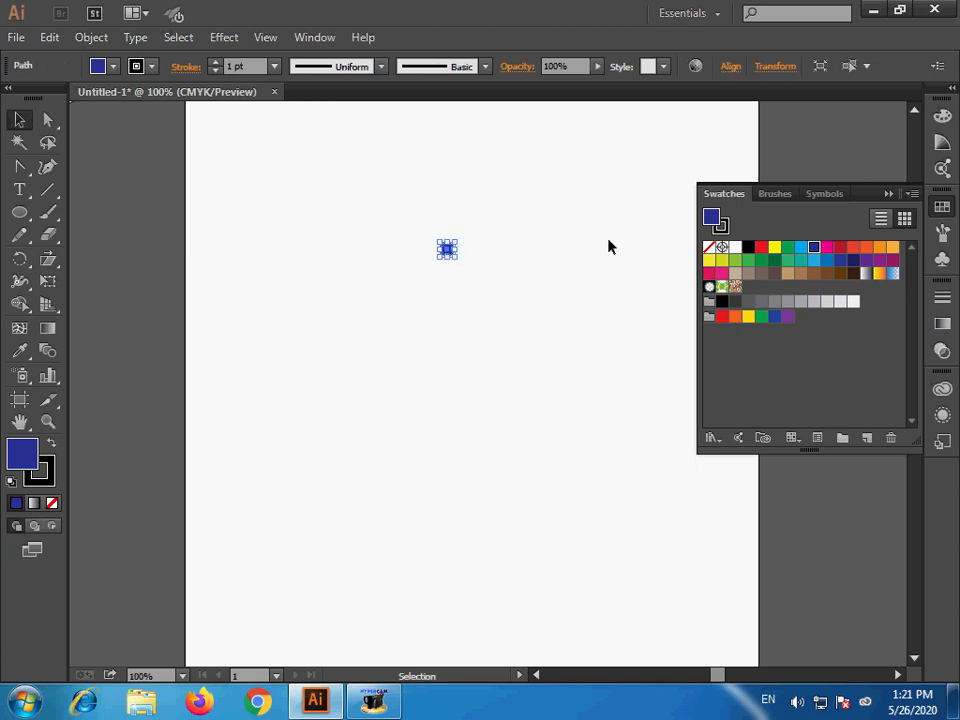
left_click(888, 194)
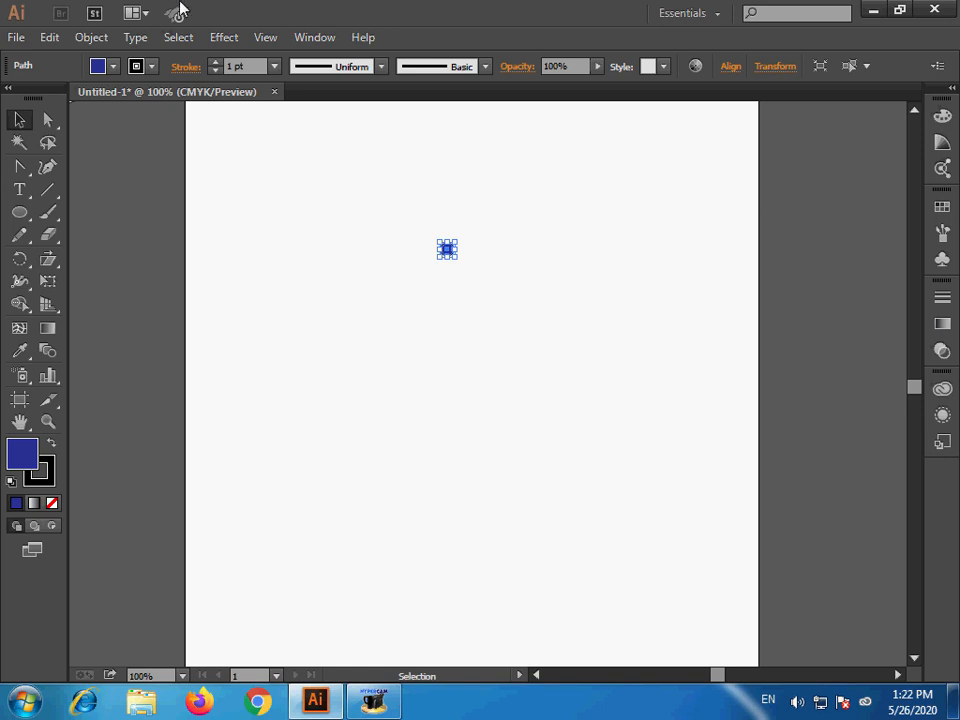
left_click(102, 45)
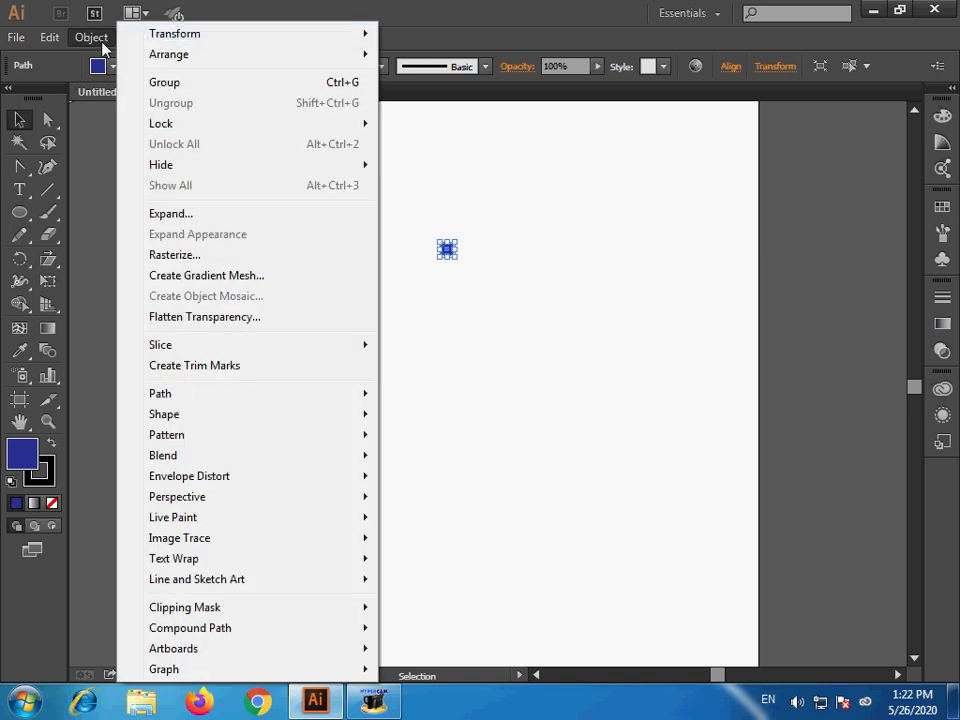
mouse_move(152, 36)
left_click(424, 61)
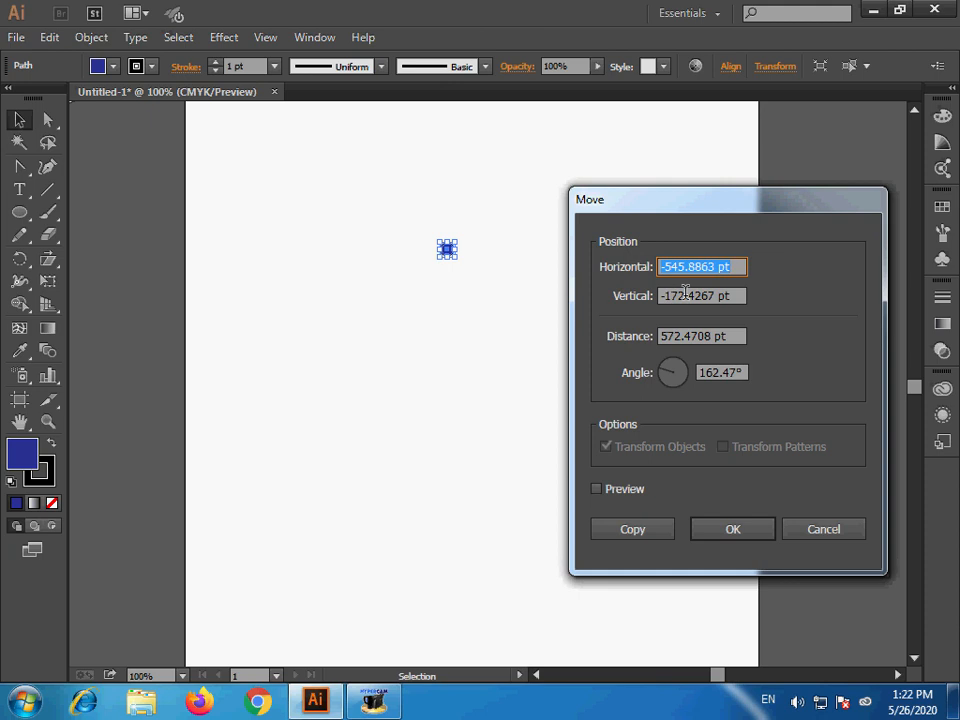
type("0")
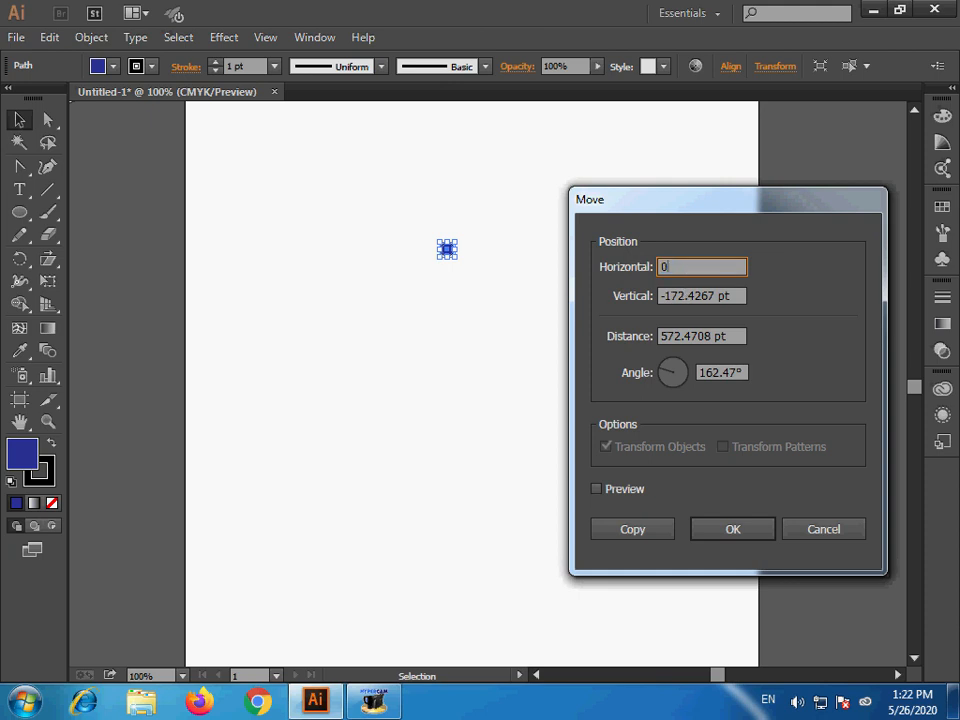
double_click(680, 296)
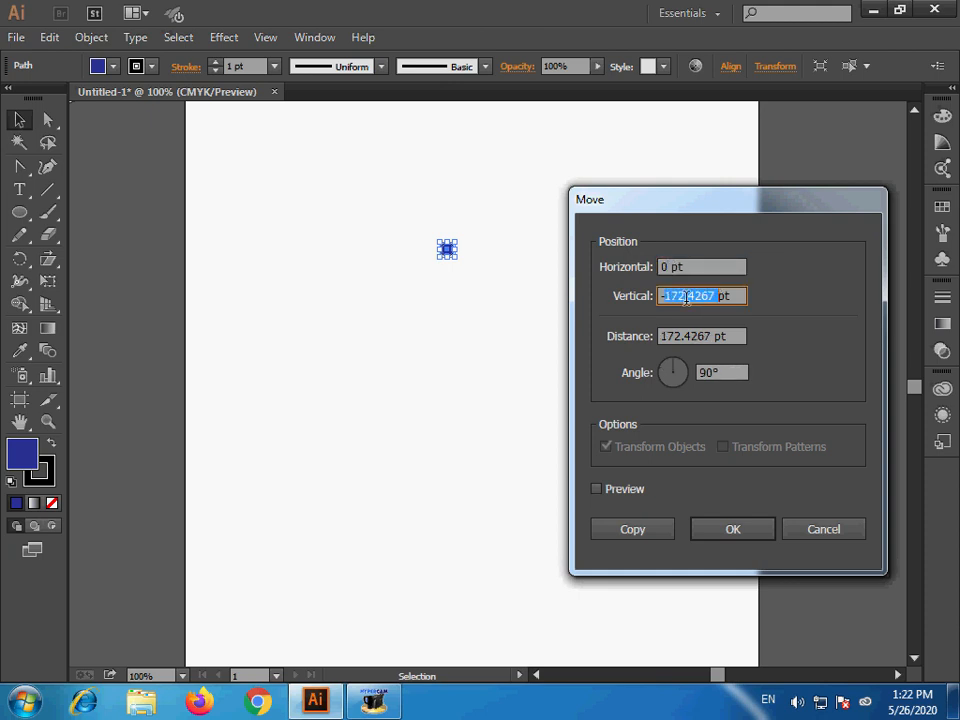
type("-4")
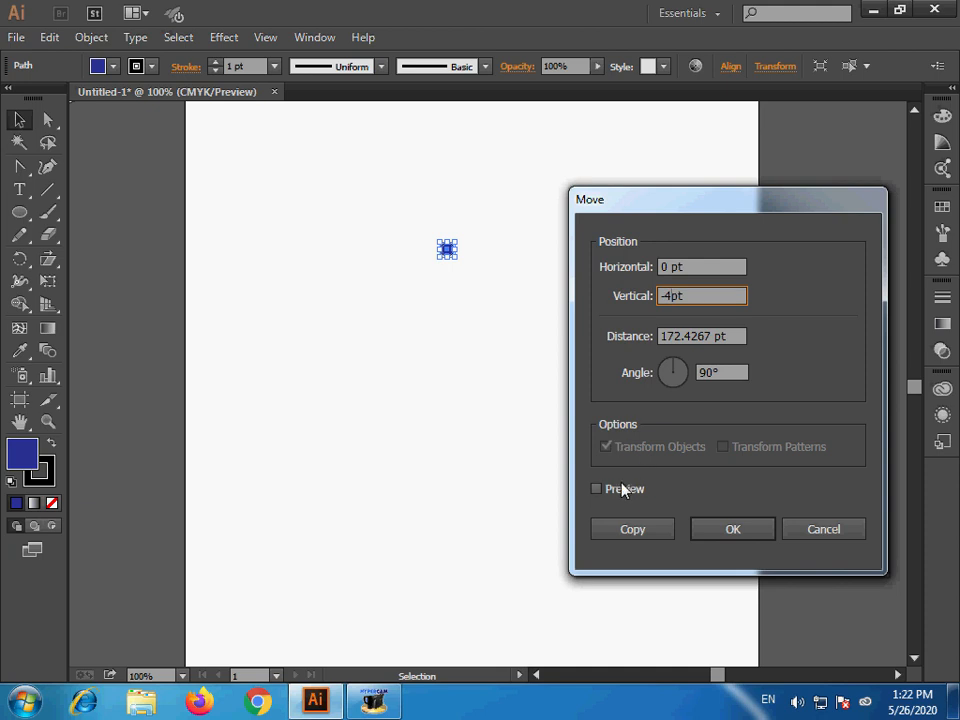
key("BackSpace")
key("BackSpace")
type("4")
key("BackSpace")
type("4")
left_click(636, 489)
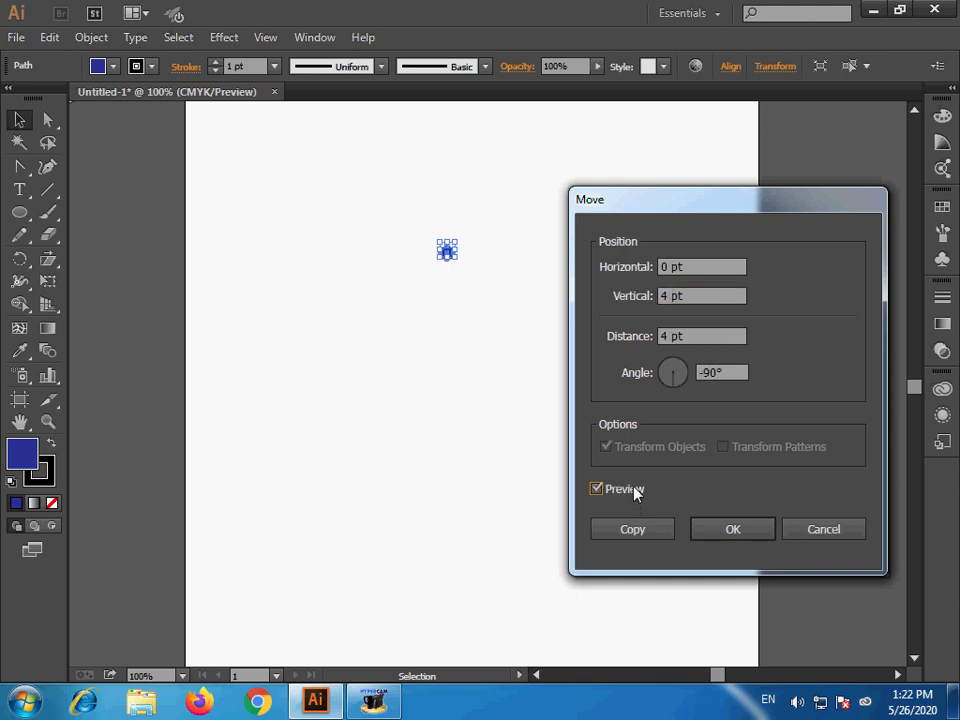
left_click(636, 489)
left_click(826, 531)
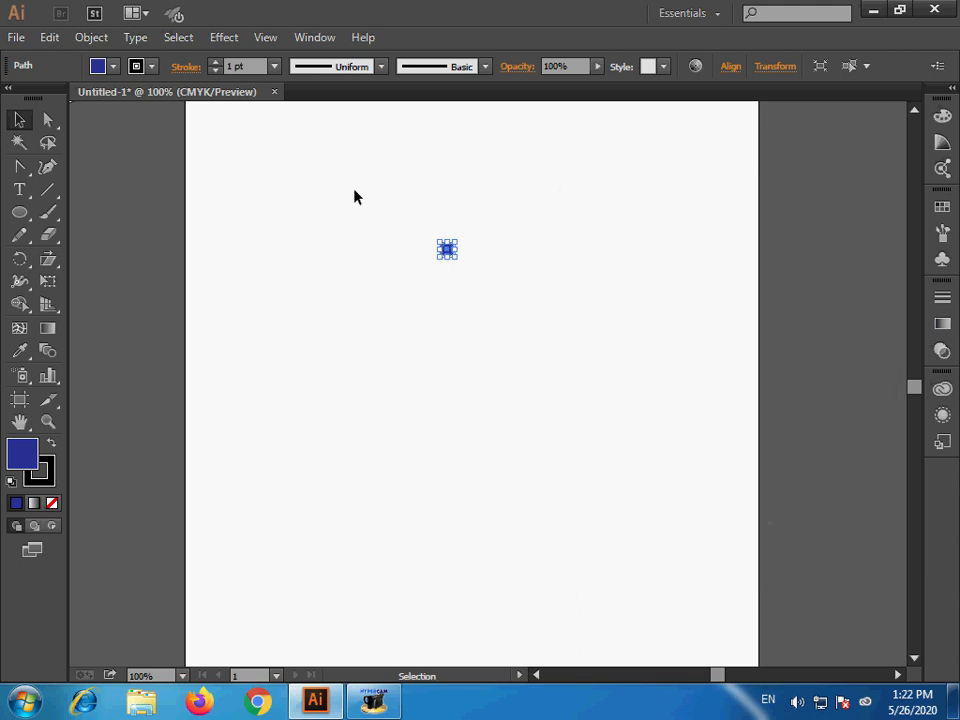
- Show the rulers and set their units to inches
key("ctrl+r")
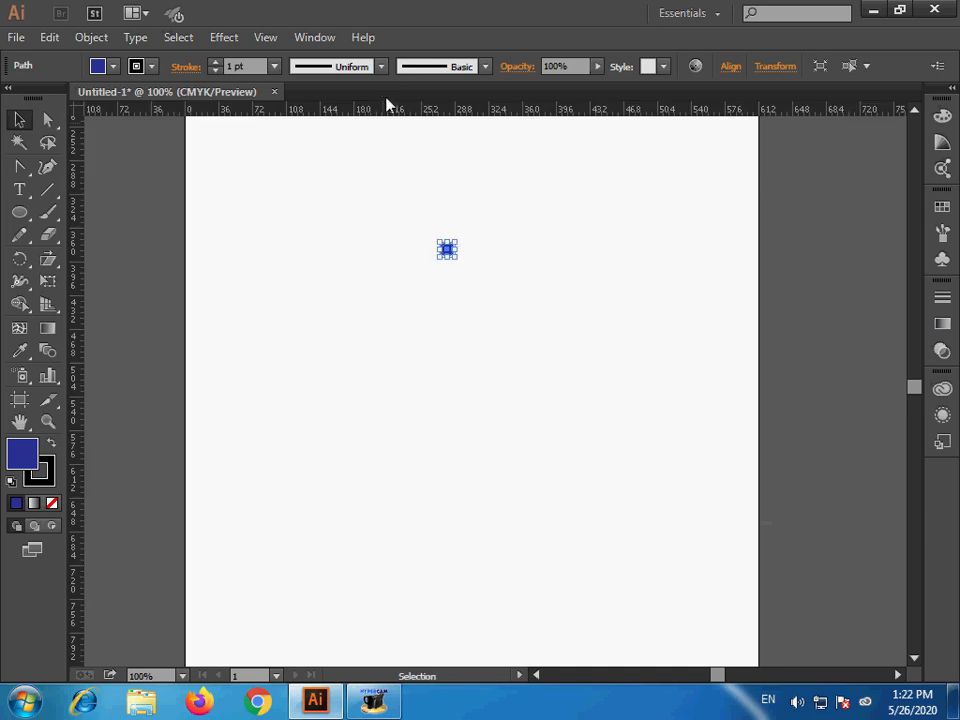
right_click(401, 113)
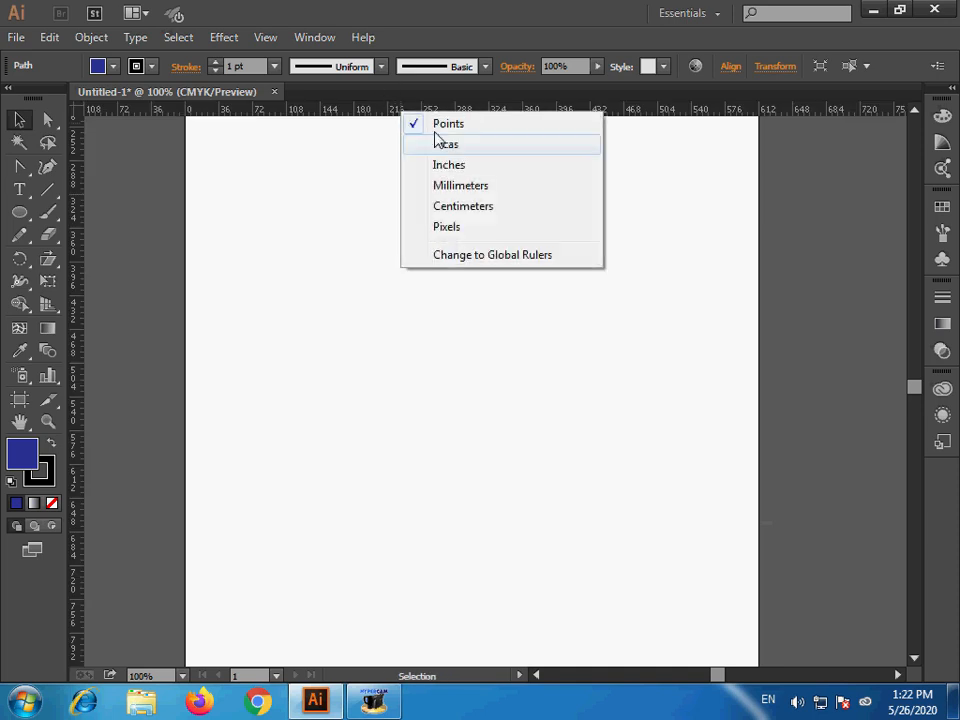
left_click(500, 173)
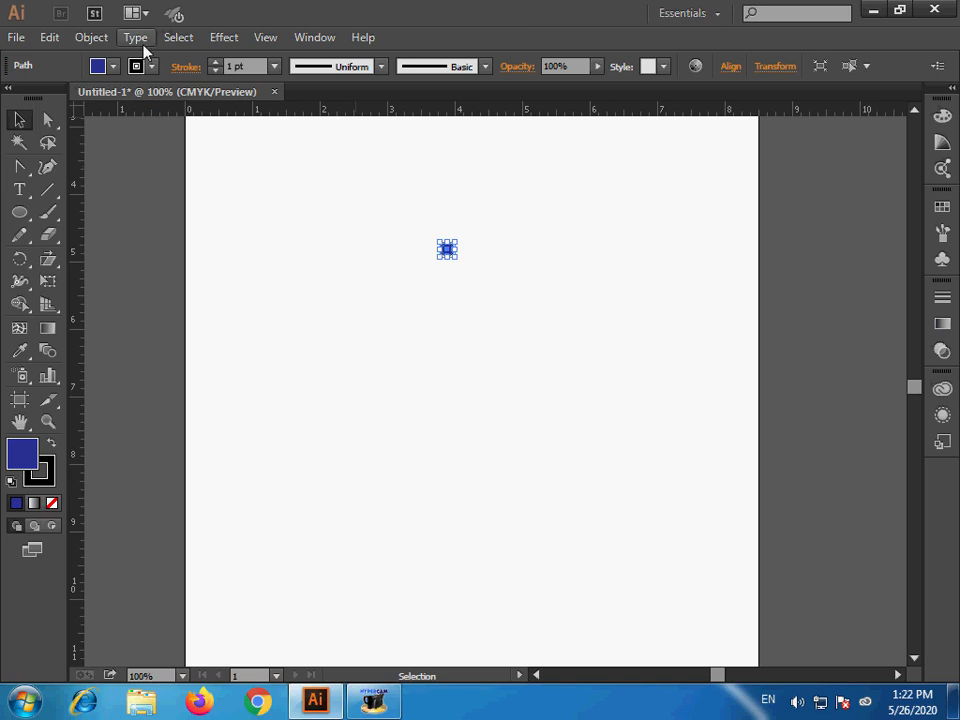
- Set up a move of the small blue circle by 0 in horizontally and 4 in vertically
left_click(91, 37)
mouse_move(184, 36)
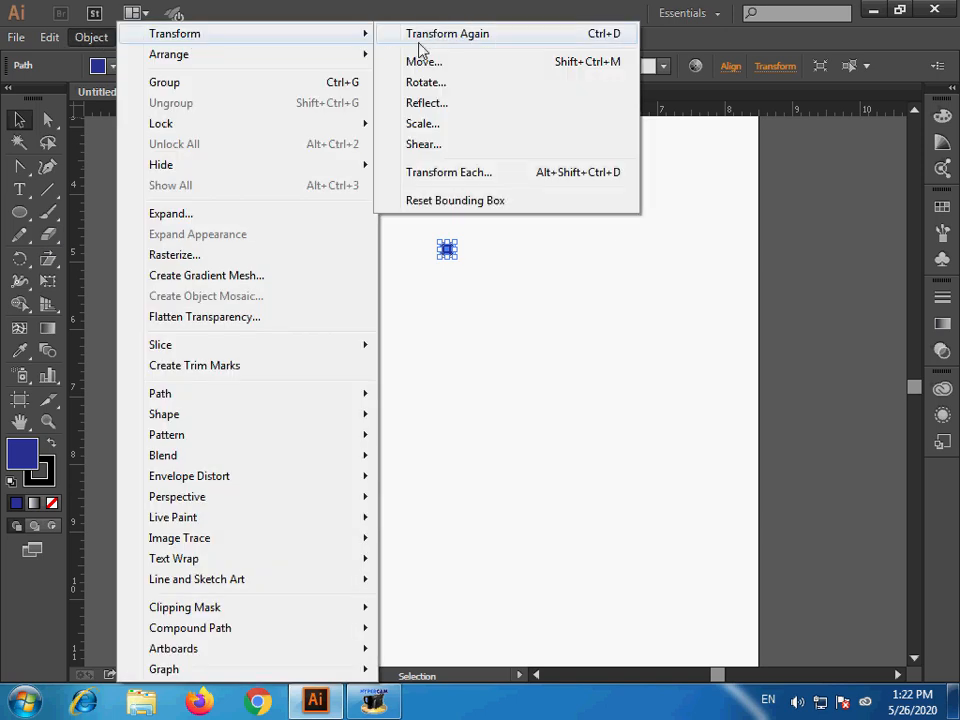
left_click(488, 63)
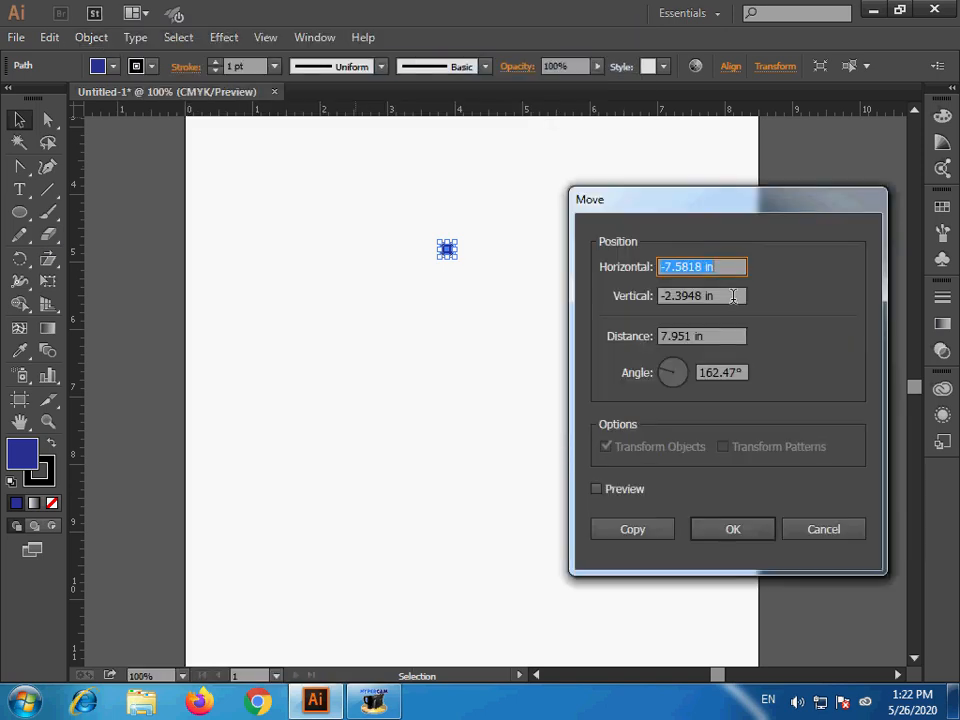
type("0")
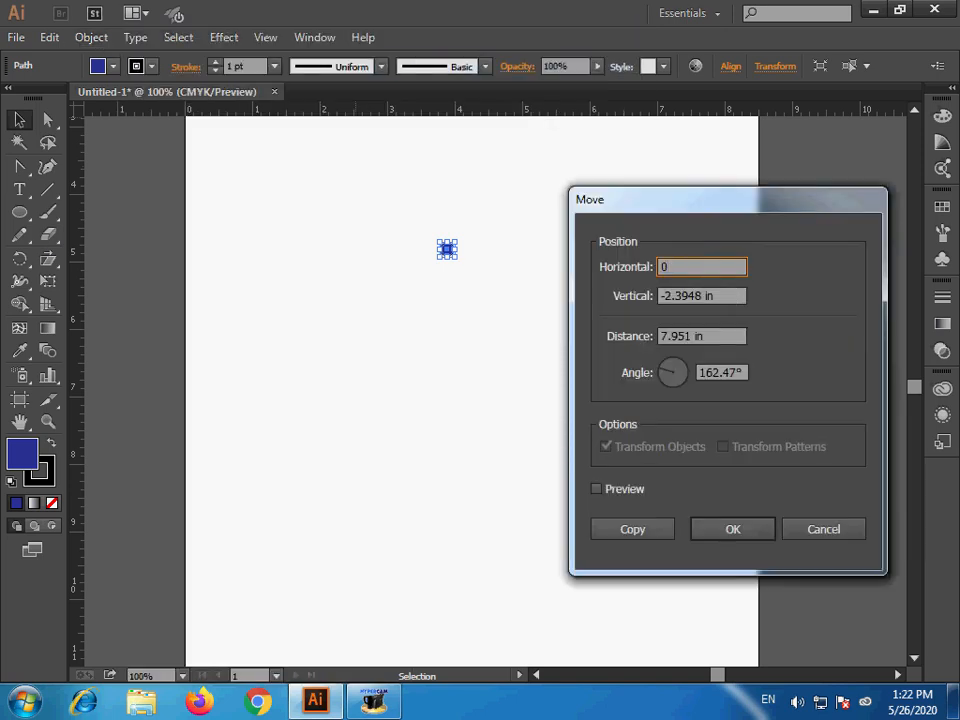
left_click(665, 291)
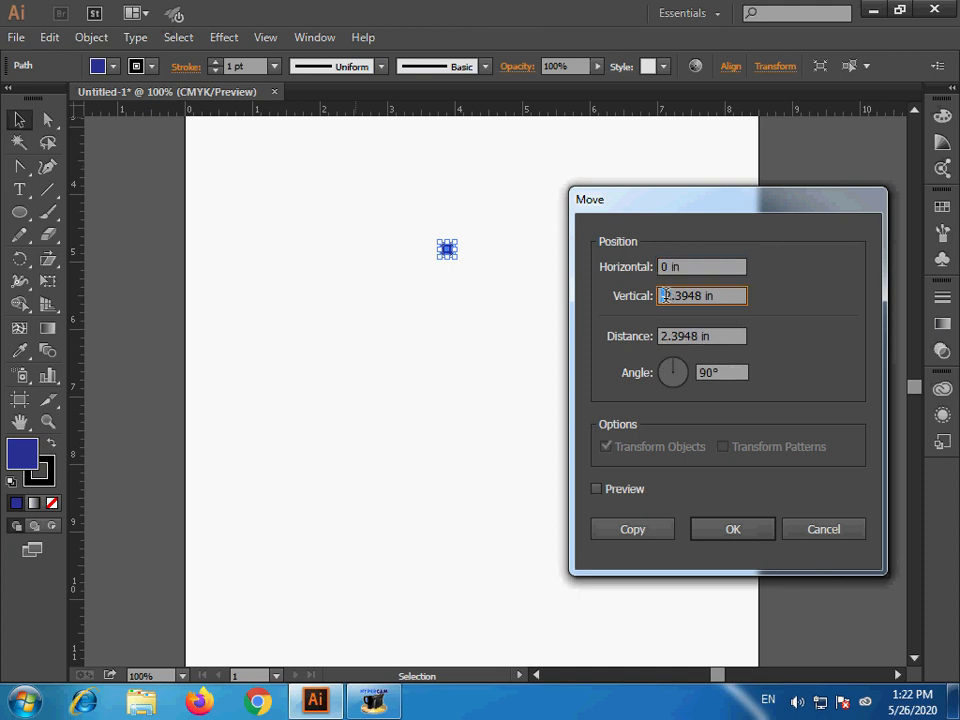
left_click(661, 295)
left_click_drag(661, 295, 803, 300)
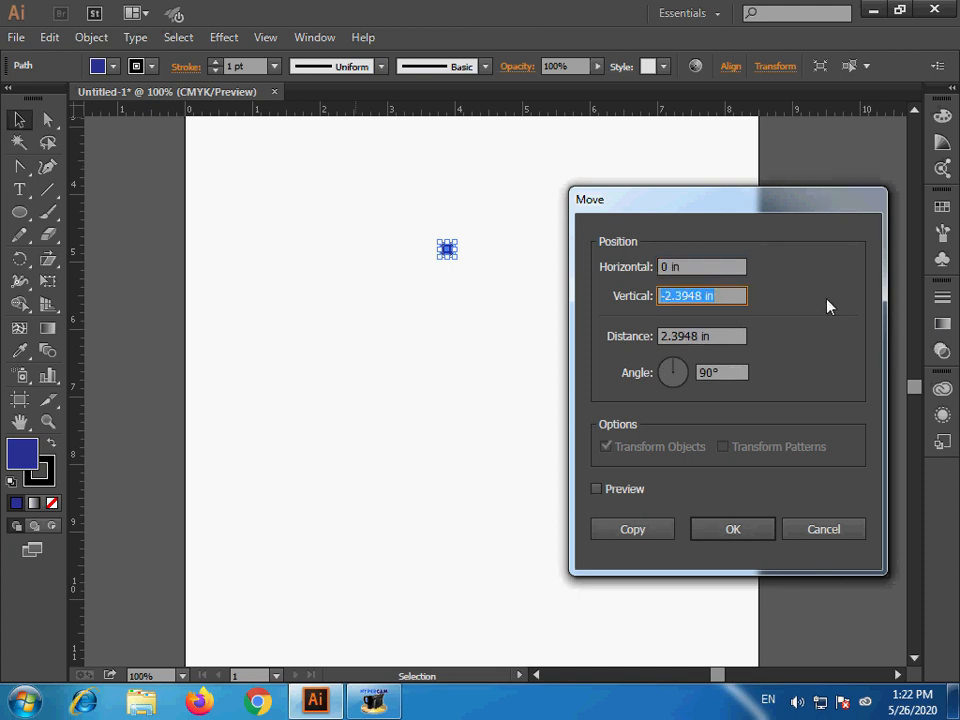
type("4")
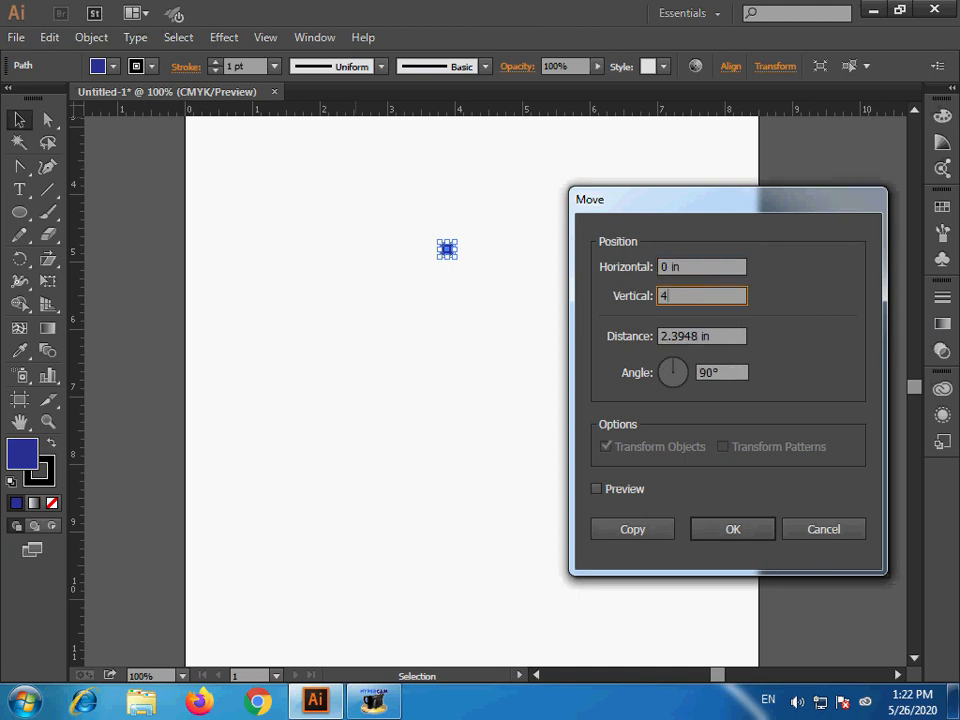
- Preview the downward move of the small circle and apply it as a copy
left_click(624, 489)
left_click(628, 490)
left_click(629, 490)
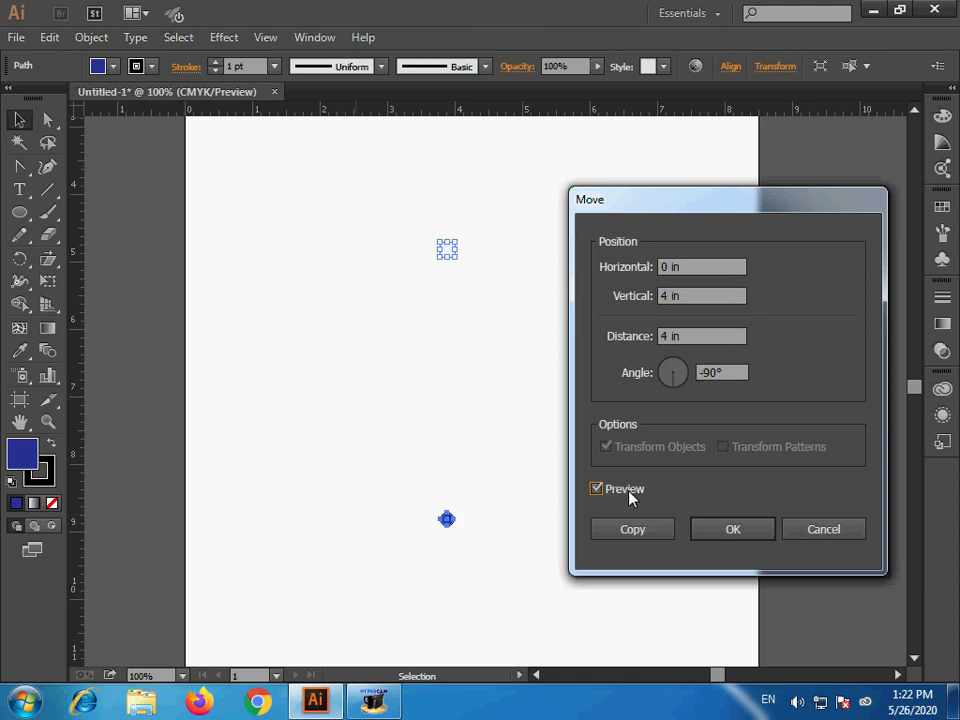
left_click(630, 489)
left_click(630, 489)
left_click(630, 489)
left_click(630, 489)
left_click(632, 490)
left_click(634, 490)
left_click(634, 531)
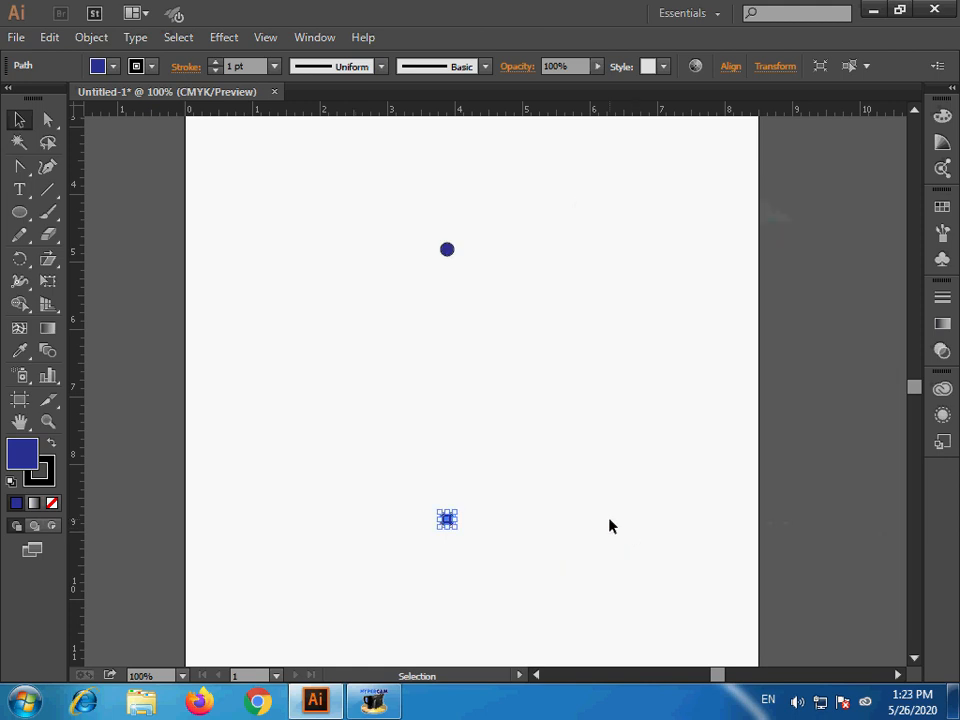
- Select both blue circles and make a copy of the pair rotated 30° about their common center
left_click(657, 531)
left_click_drag(362, 221, 561, 569)
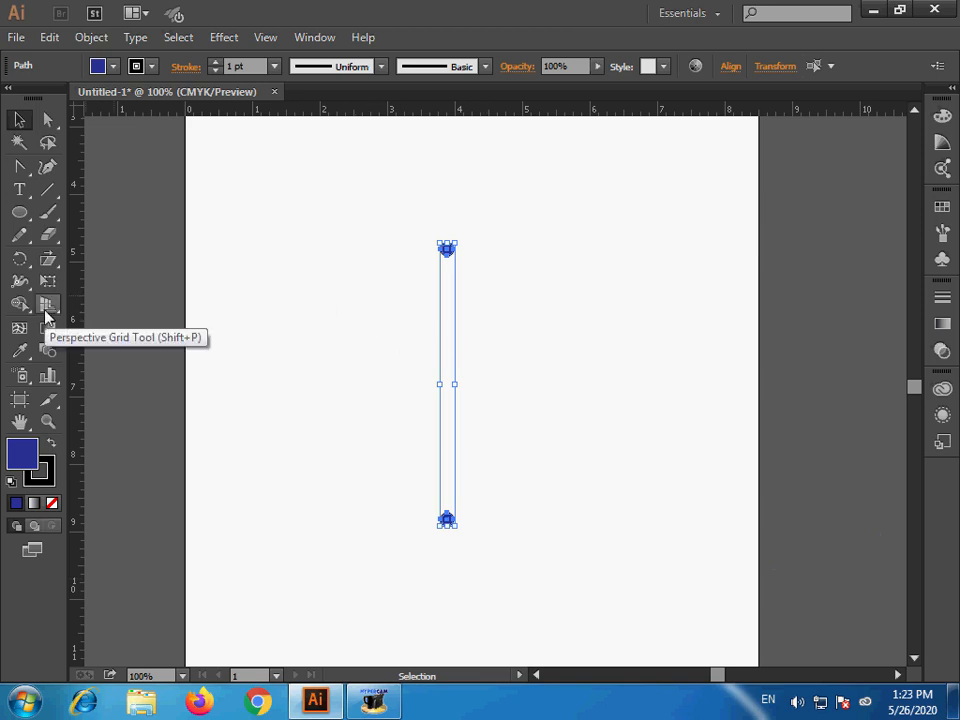
double_click(19, 260)
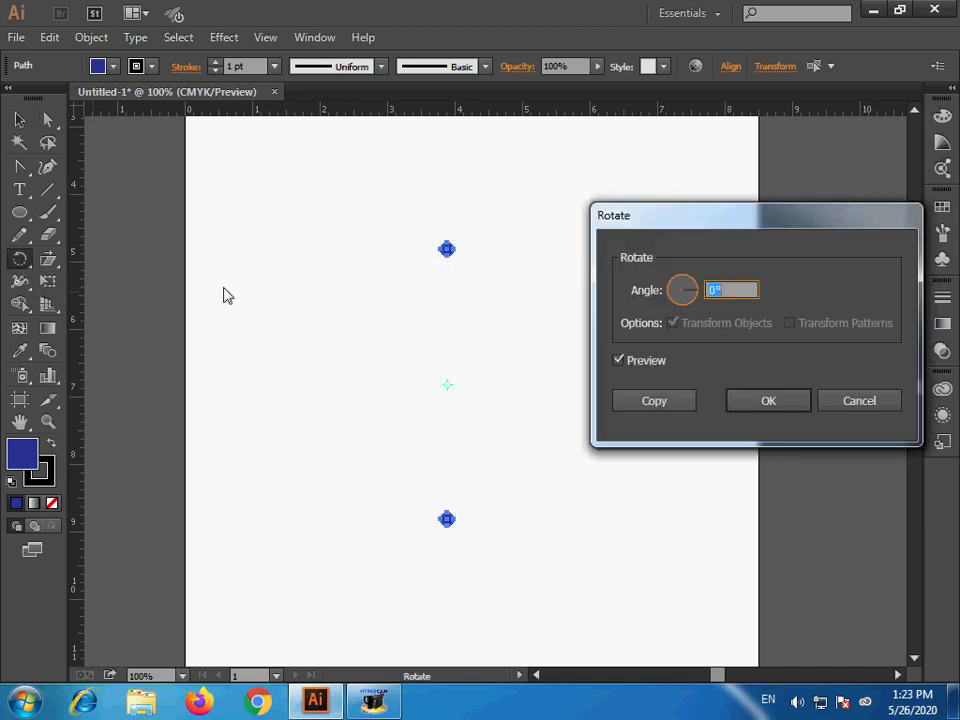
type("30")
left_click(654, 401)
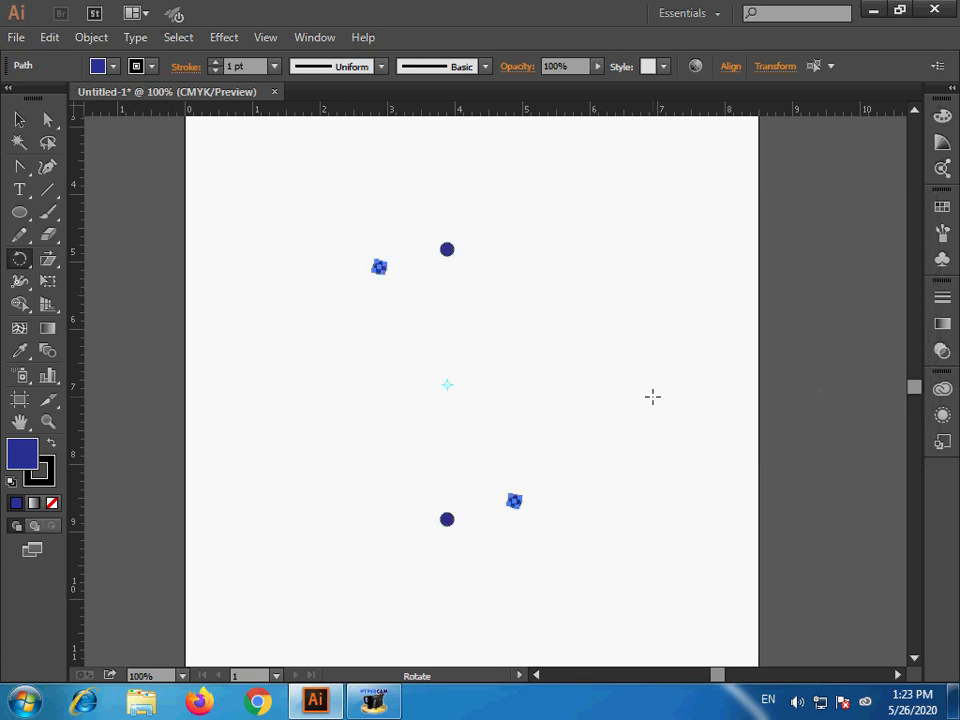
- Repeat the rotated copy until twelve blue circles form a full ring, and clear the selection
key("ctrl")
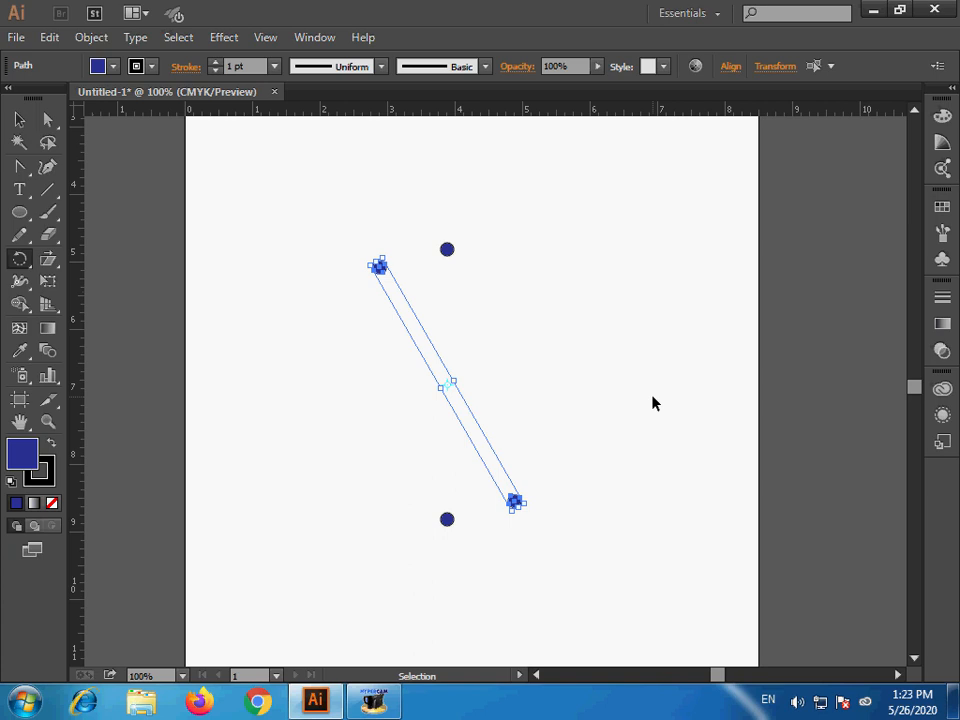
key("ctrl+d")
key("ctrl+d")
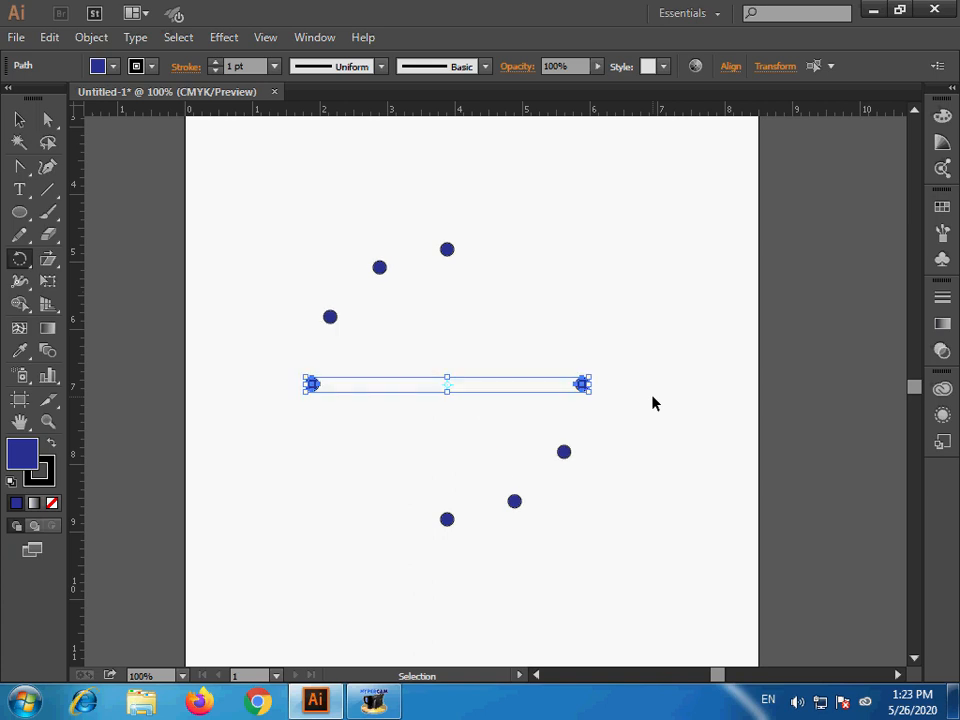
key("ctrl+d")
key("ctrl+d")
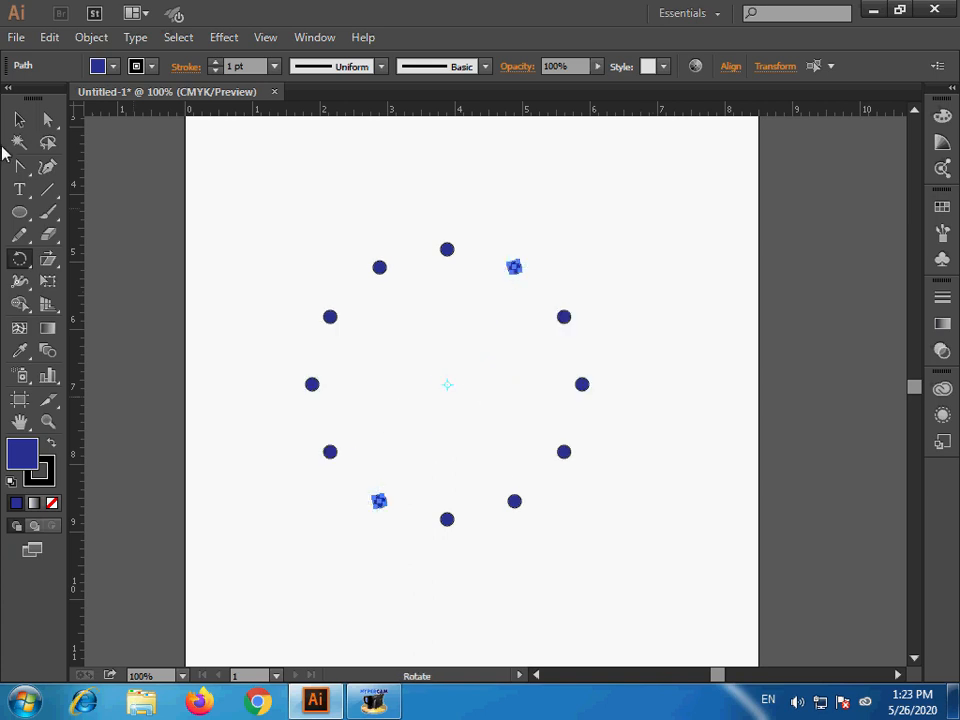
left_click(19, 119)
left_click(364, 349)
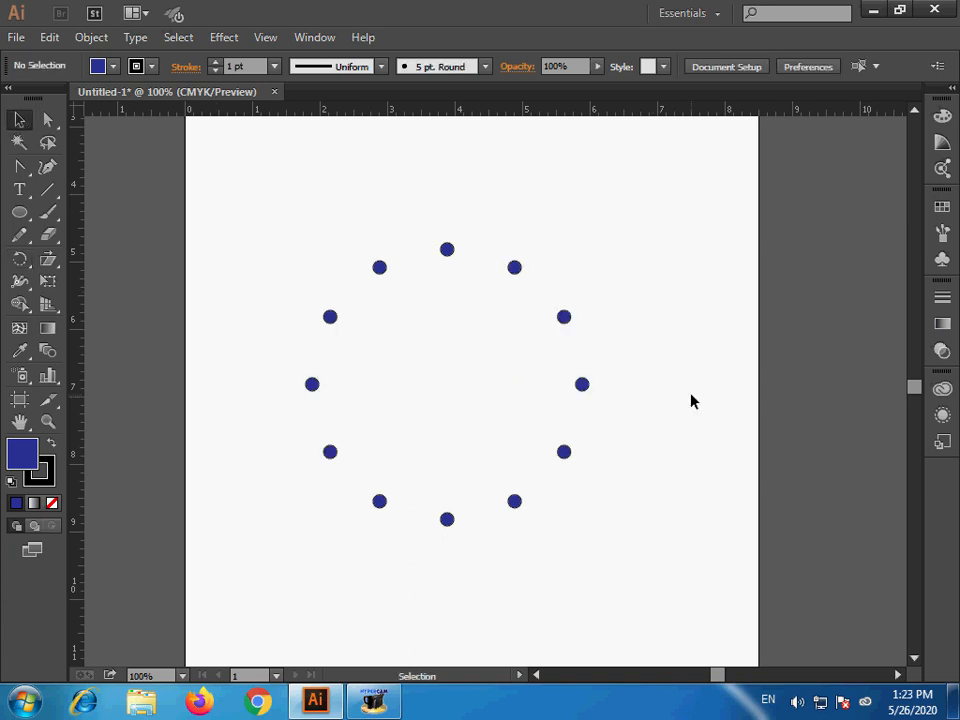
- Select all twelve blue circles, group them, and clear the selection
left_click_drag(280, 202, 652, 598)
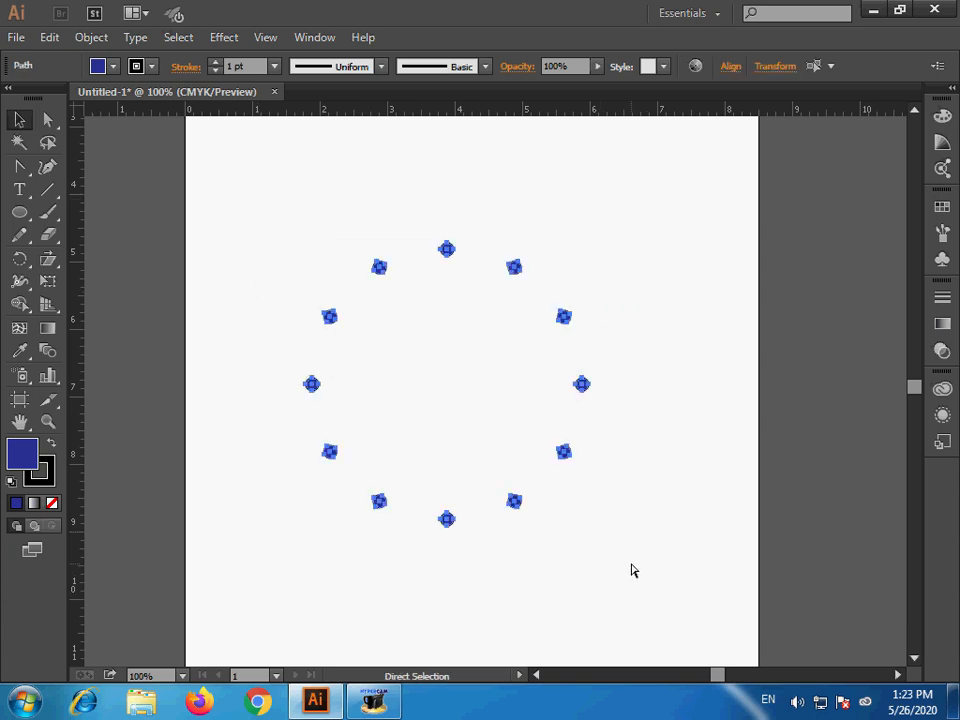
key("v")
left_click(622, 534)
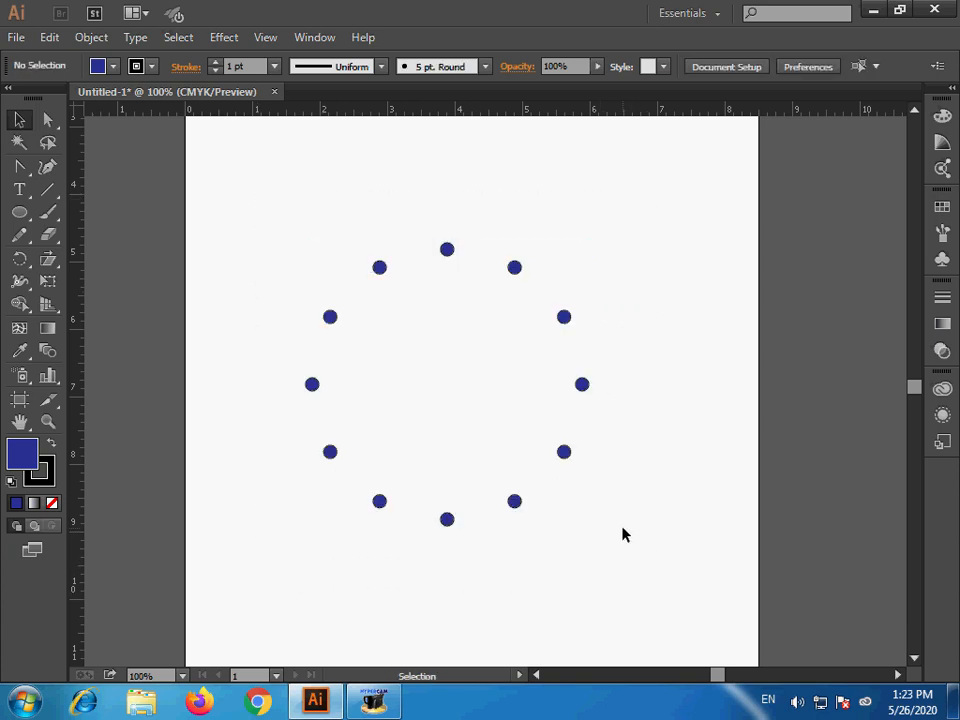
- Place two vertical tick lines about 0.2 in long, one just inside the topmost circle and one just inside the bottommost
left_click(46, 190)
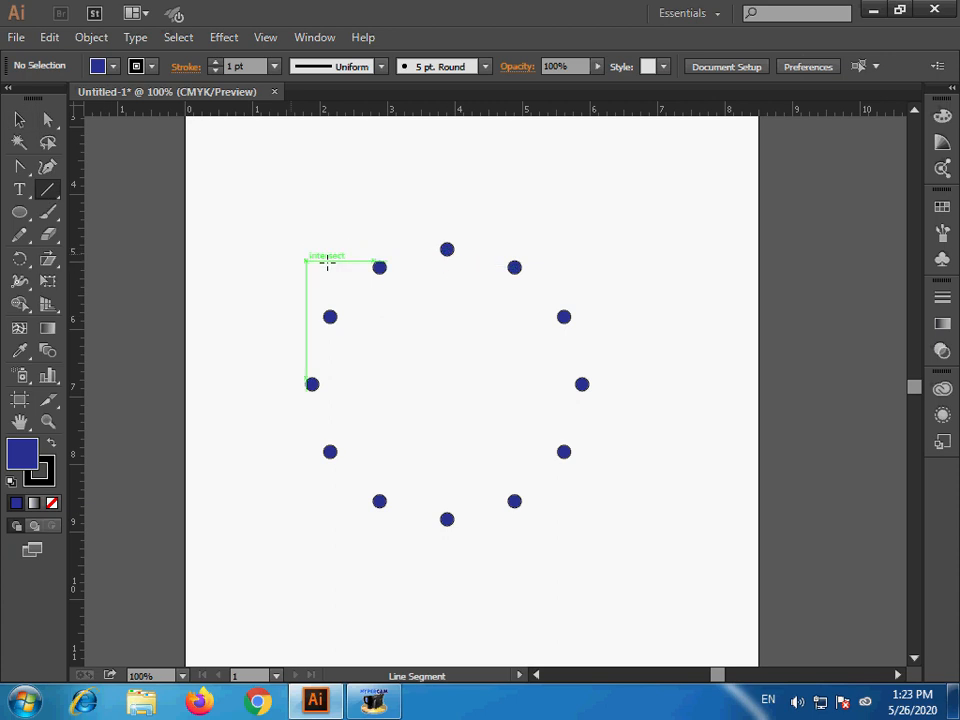
key("z")
left_click_drag(274, 214, 666, 566)
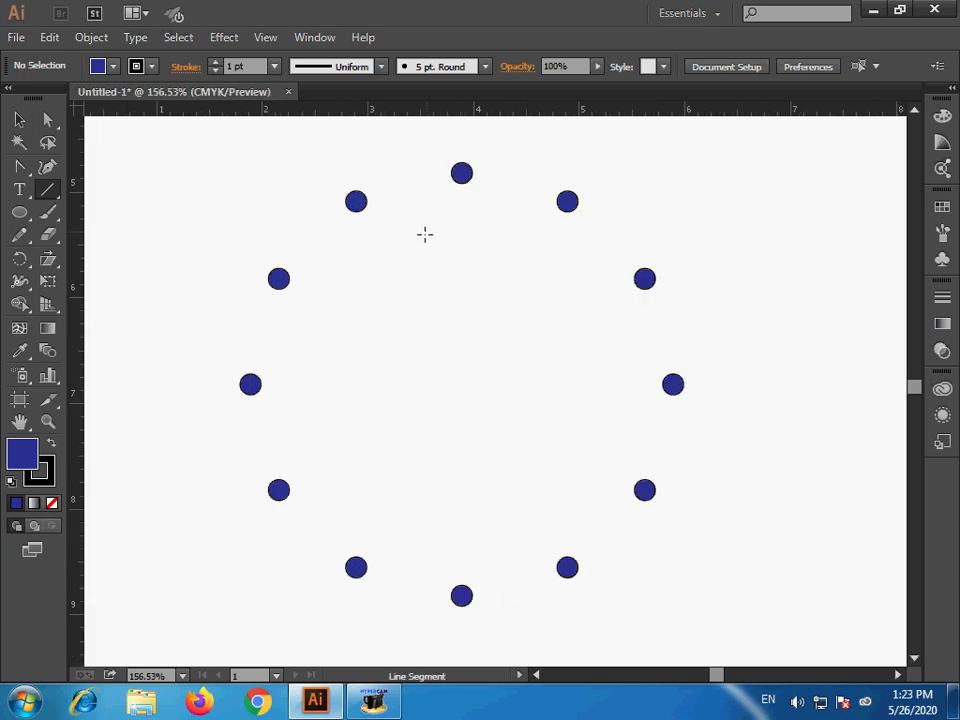
left_click_drag(461, 190, 476, 564)
key("v")
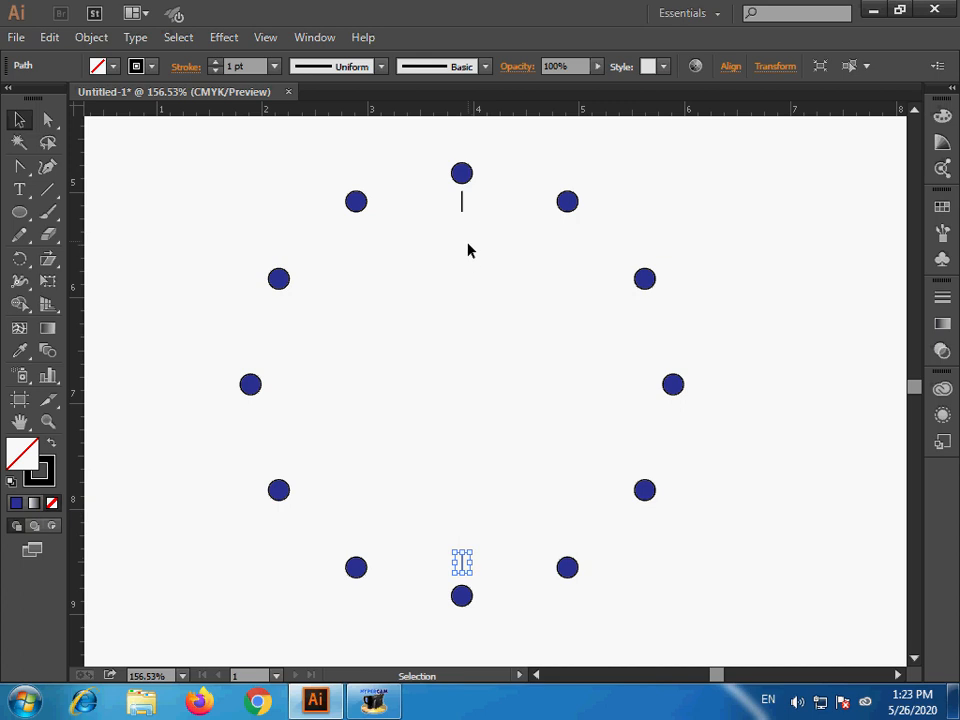
- Select both tick lines and make a copy of the pair rotated 6° about their common center
left_click(463, 206, "shift")
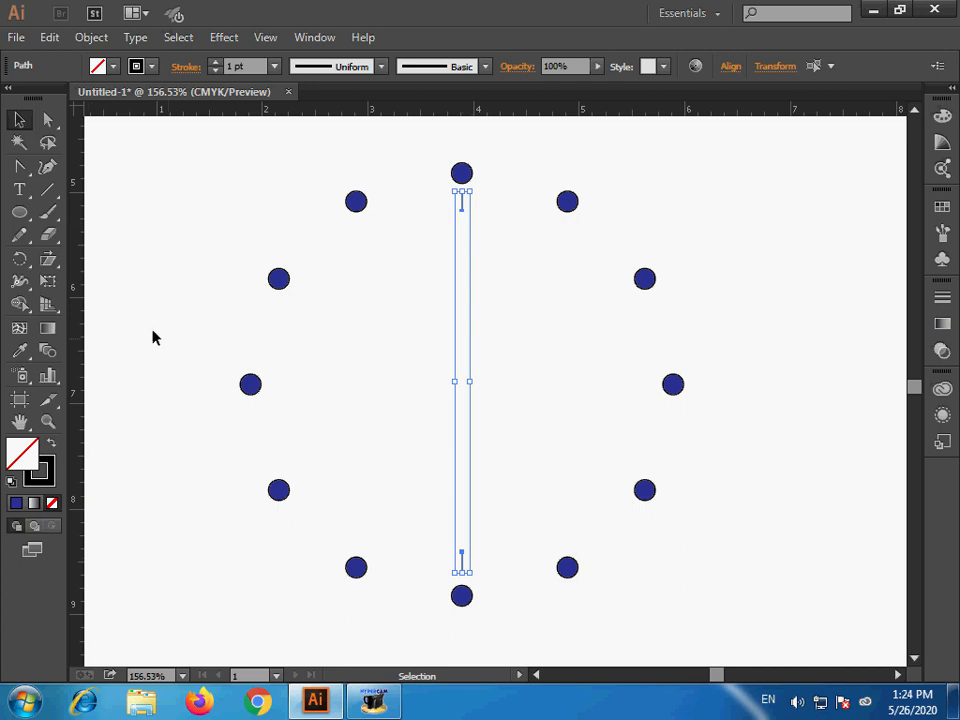
double_click(19, 259)
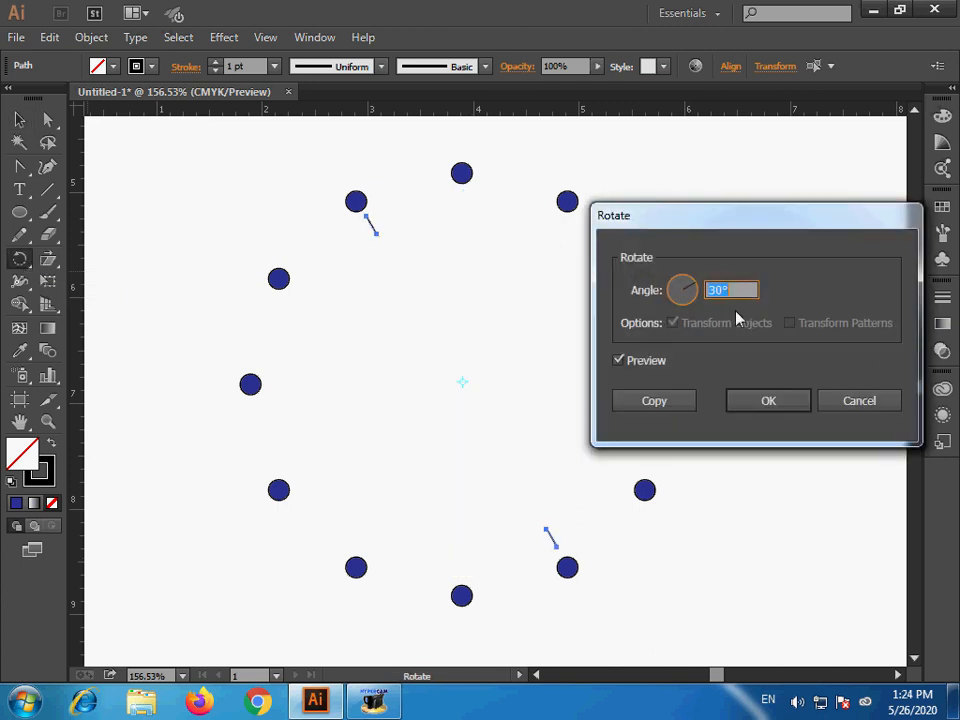
type("6")
left_click(650, 405)
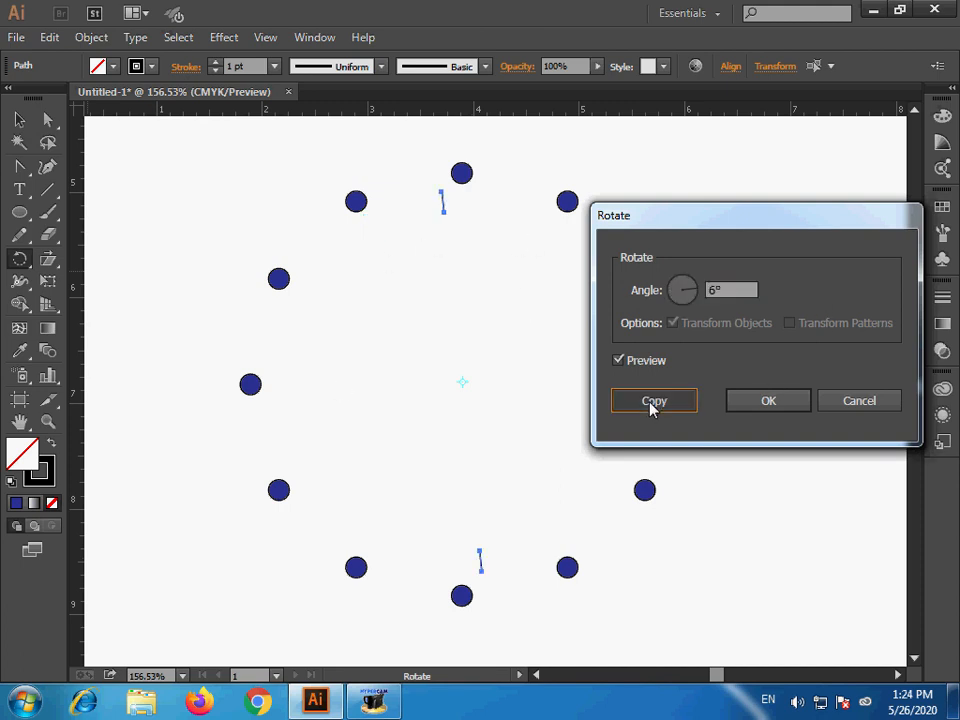
- Repeat the 6° rotated copy until the tick lines complete a full ring inside the circles, and clear the selection
key("v")
key("ctrl+d")
key("ctrl+d")
key("ctrl+d")
key("ctrl+d")
key("ctrl+d")
key("ctrl+d")
key("ctrl+d")
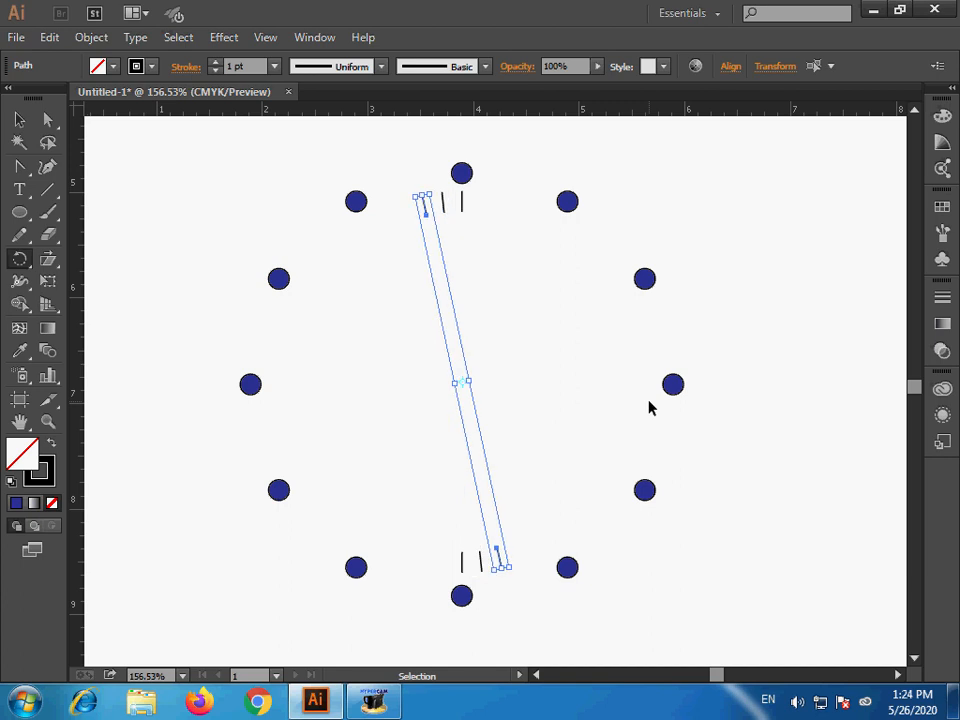
key("ctrl+d")
key("ctrl+d")
key("ctrl+d")
key("ctrl+d")
key("ctrl+d")
key("ctrl+d")
key("ctrl+d")
key("ctrl+d")
key("ctrl+d")
key("ctrl+d")
key("ctrl+d")
key("ctrl+d")
key("ctrl+d")
key("ctrl+d")
key("ctrl+d")
key("ctrl+d")
key("ctrl+d")
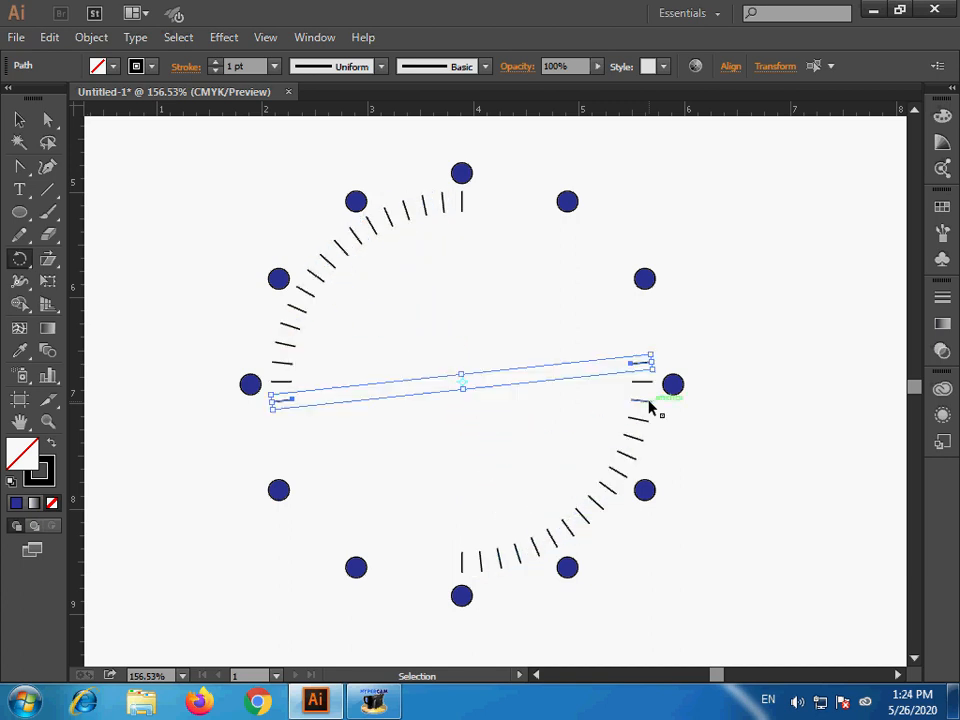
key("ctrl+d")
key("ctrl+d")
key("ctrl+d")
key("ctrl+d")
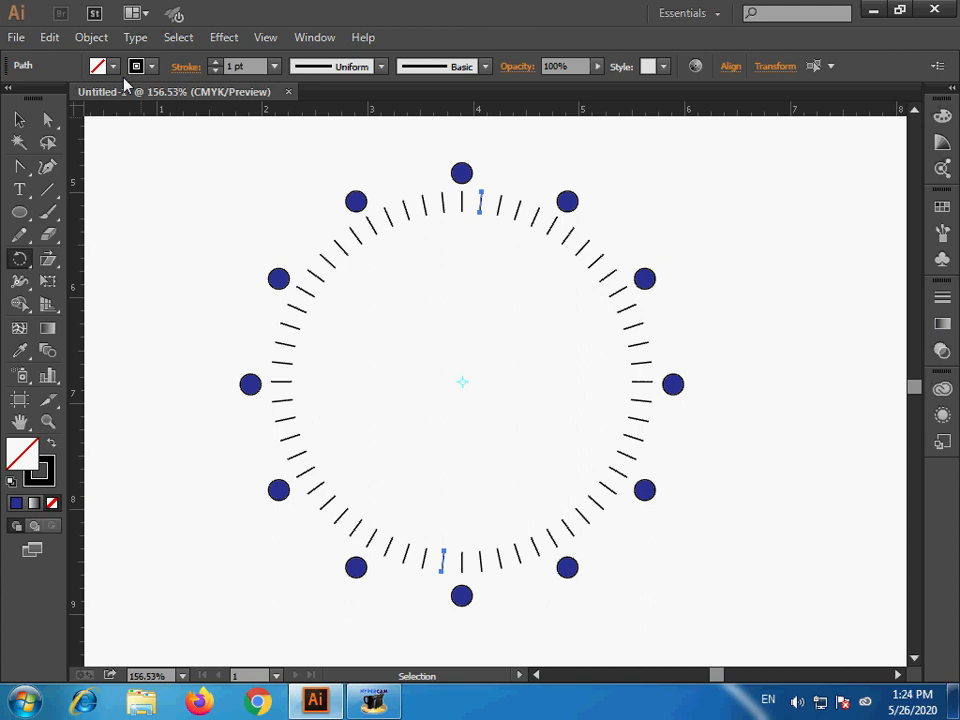
left_click(19, 119)
left_click(401, 381)
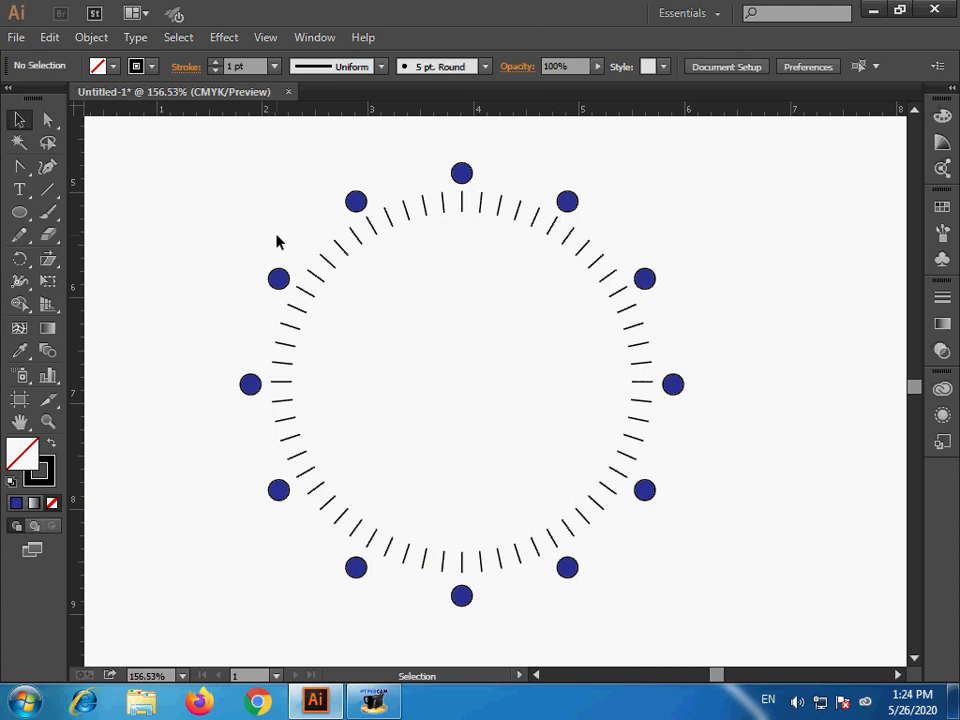
- Select only the ring of tick lines without the blue circles, group them, and clear the selection
left_click_drag(234, 200, 763, 566)
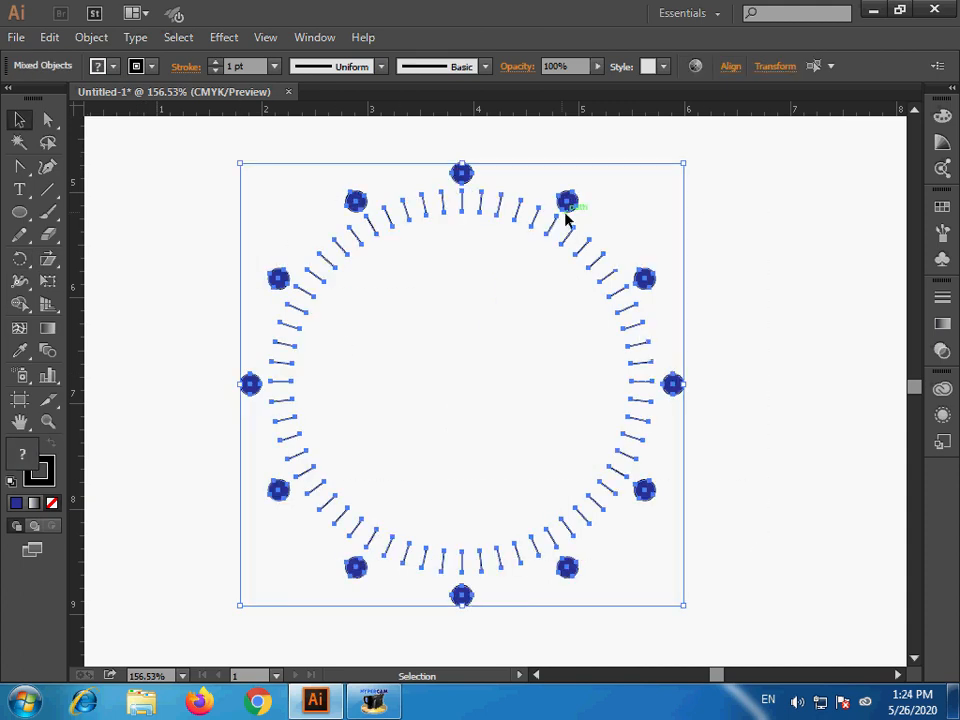
left_click(460, 175, "shift")
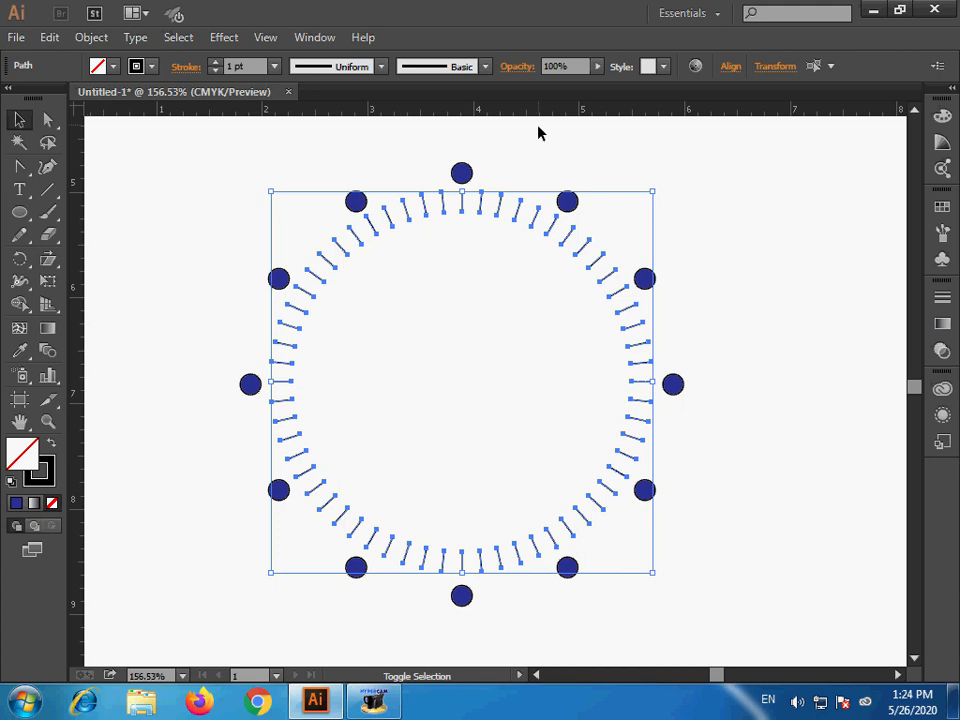
key("a")
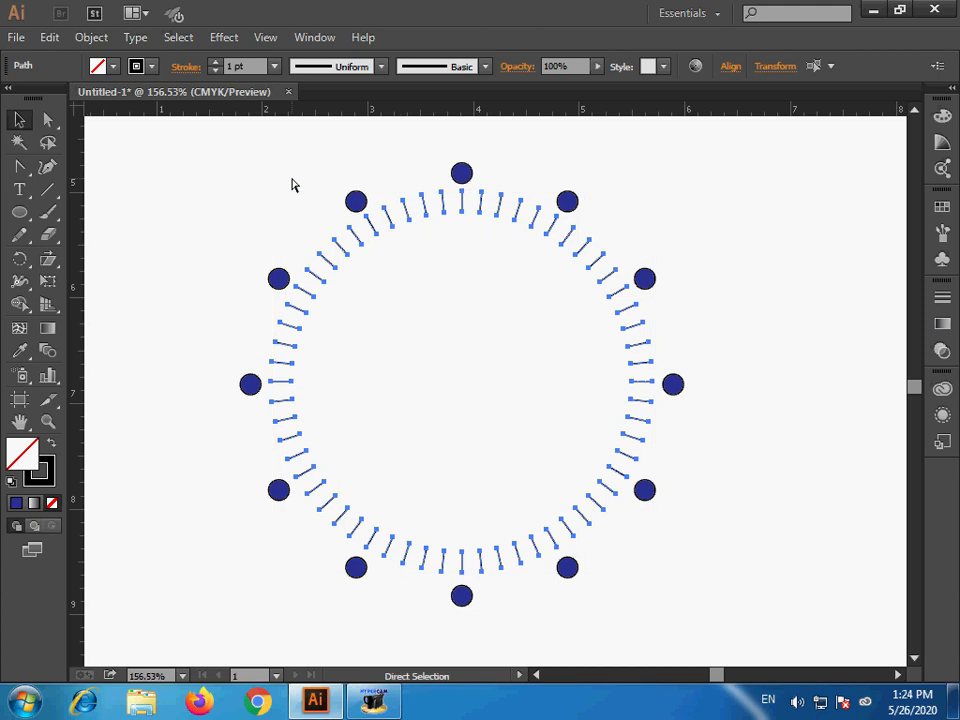
key("v")
left_click(673, 347)
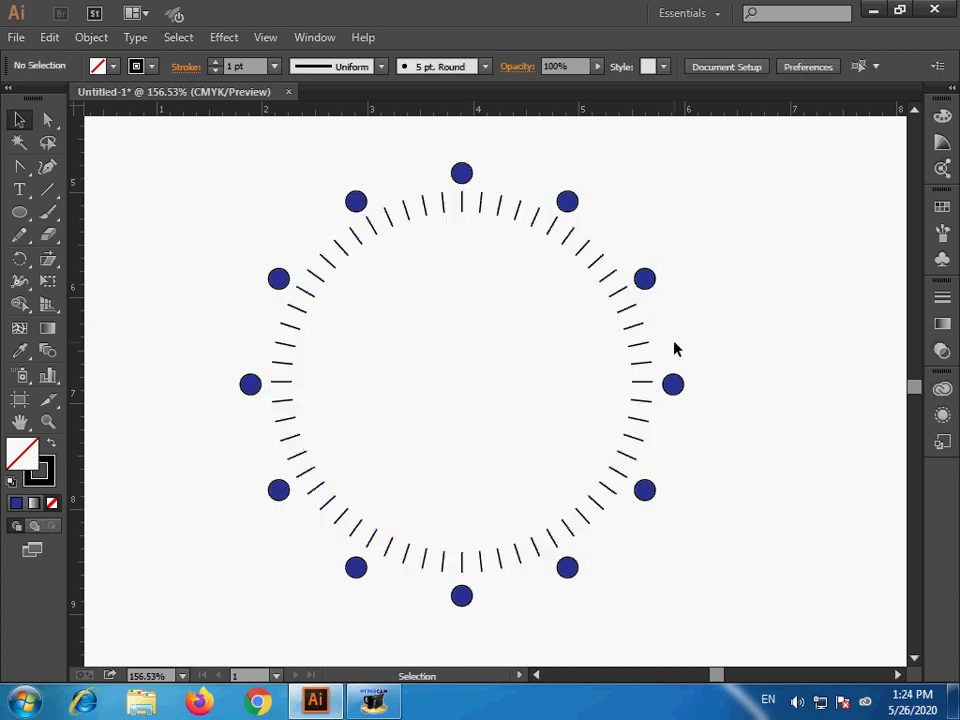
- Draw two circles from the ring's center: one about 4.7 in wide enclosing everything, and one about 0.2 in wide at the center
left_click(20, 214)
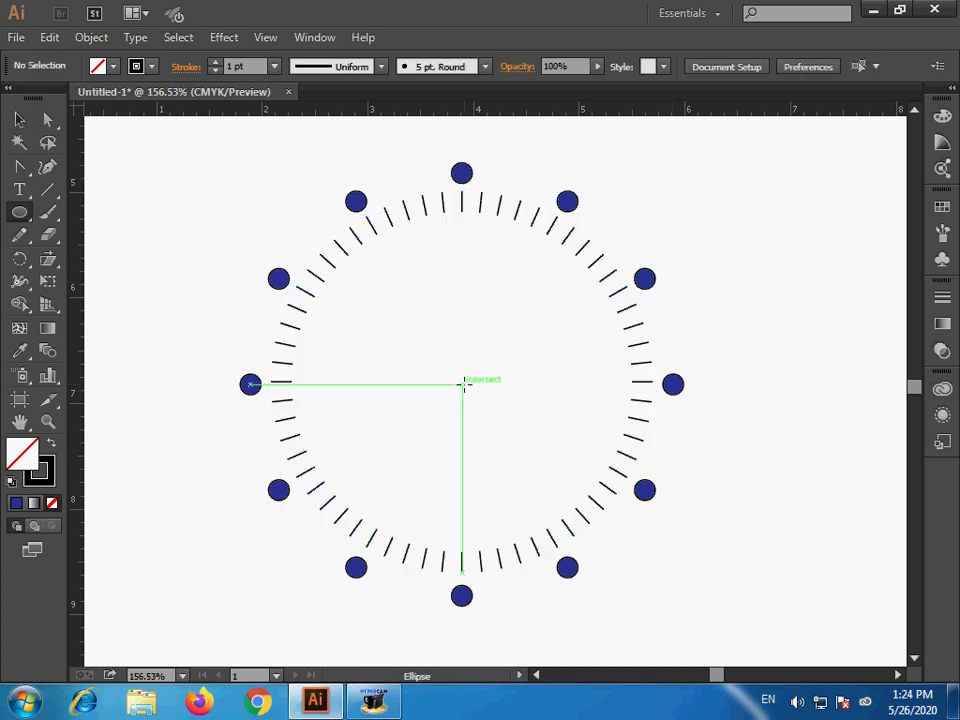
left_click_drag(462, 384, 658, 632)
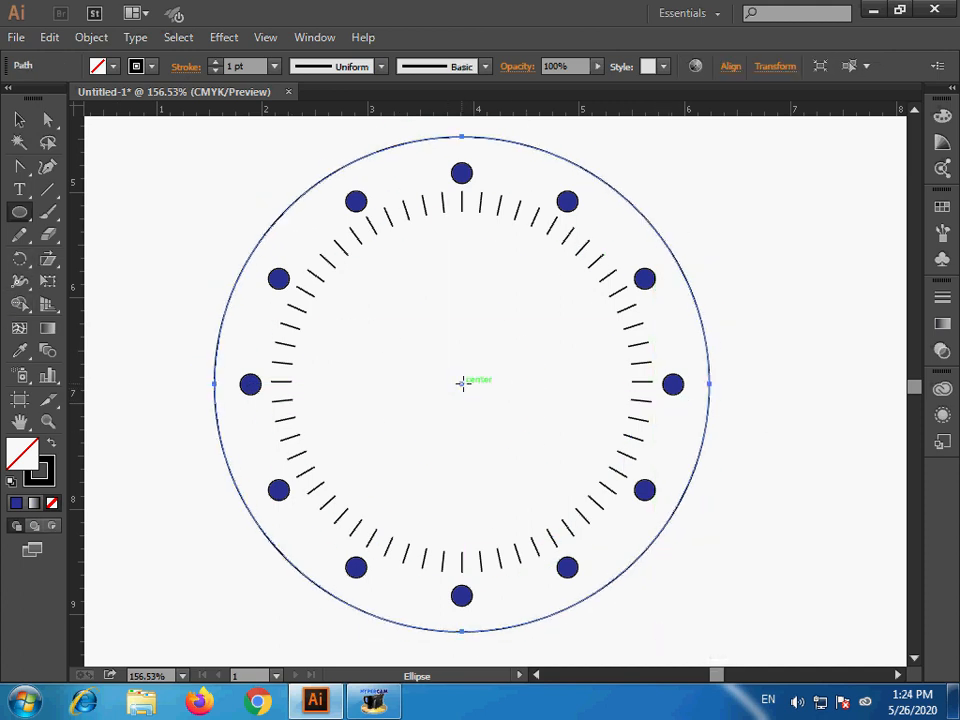
left_click_drag(462, 384, 469, 388)
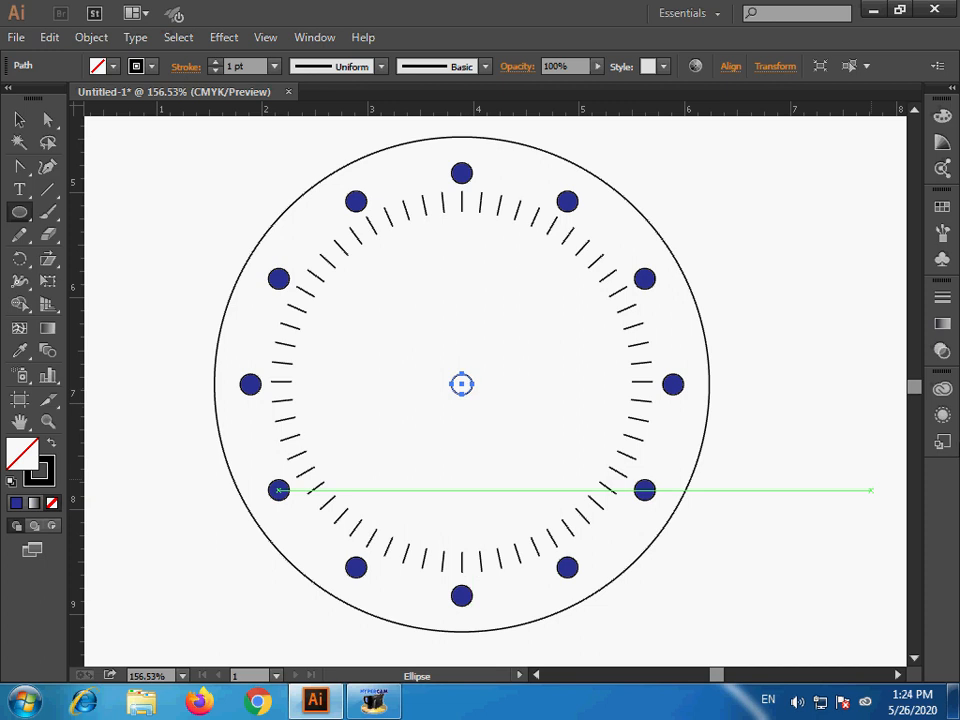
- Fill the small circle at the clock's center with black
left_click(942, 207)
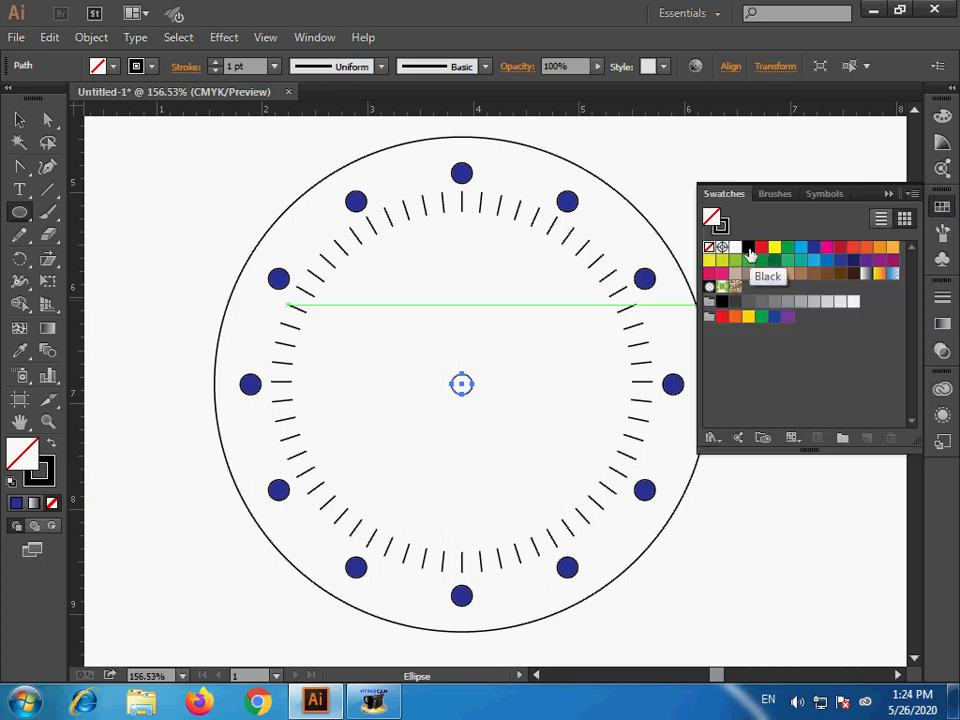
left_click(749, 250)
left_click(888, 193)
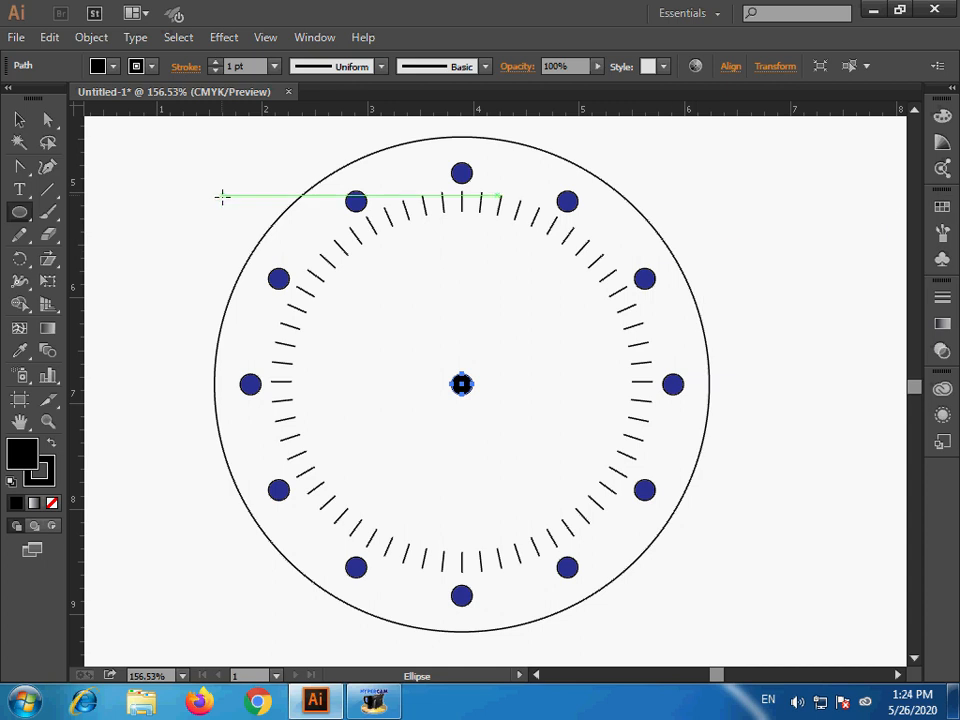
- Select all the clock parts and try left and right alignment, finishing with horizontal center alignment
left_click(21, 121)
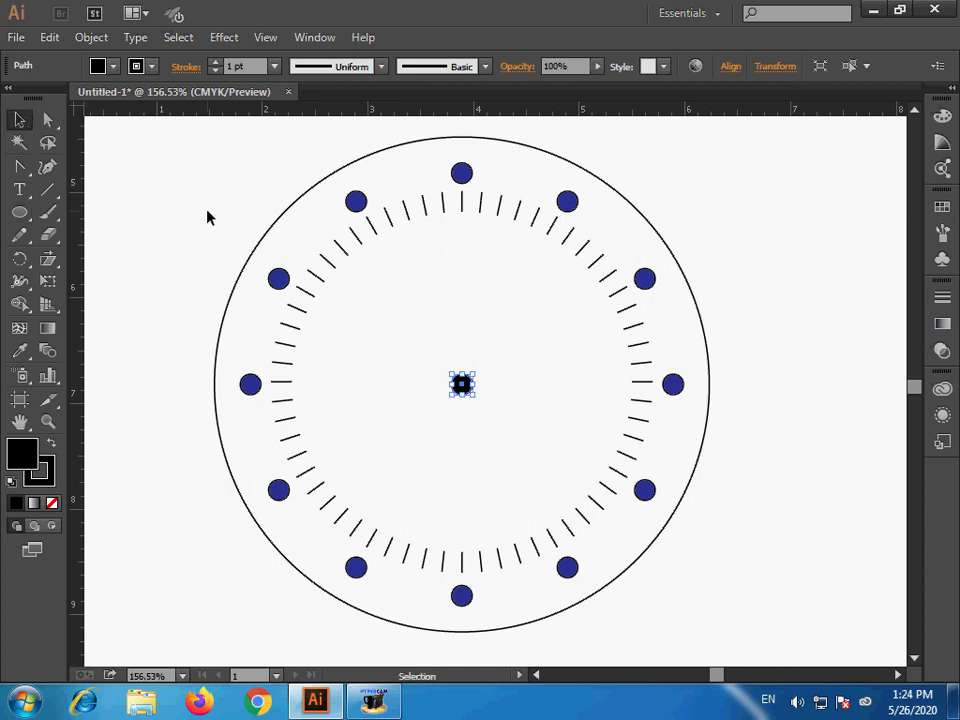
left_click_drag(207, 217, 777, 568)
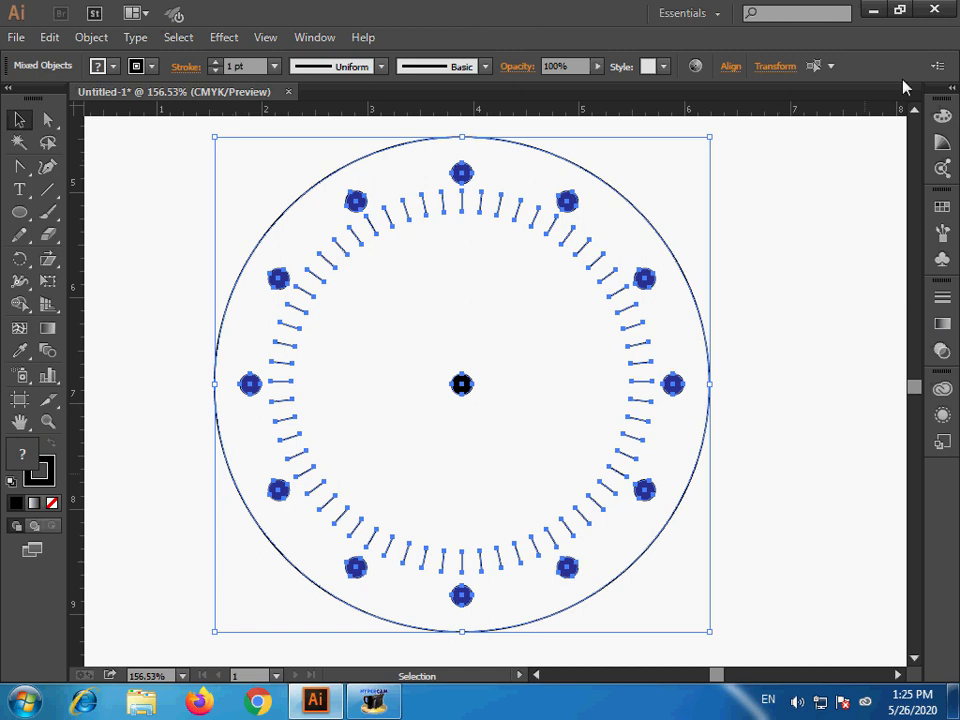
left_click(731, 67)
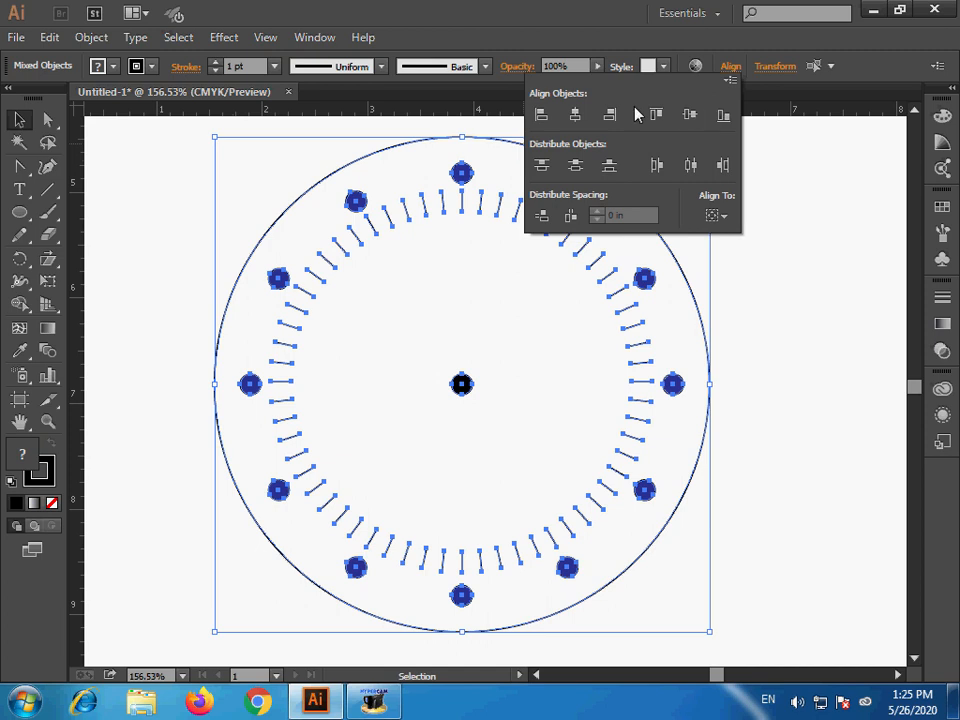
left_click(544, 115)
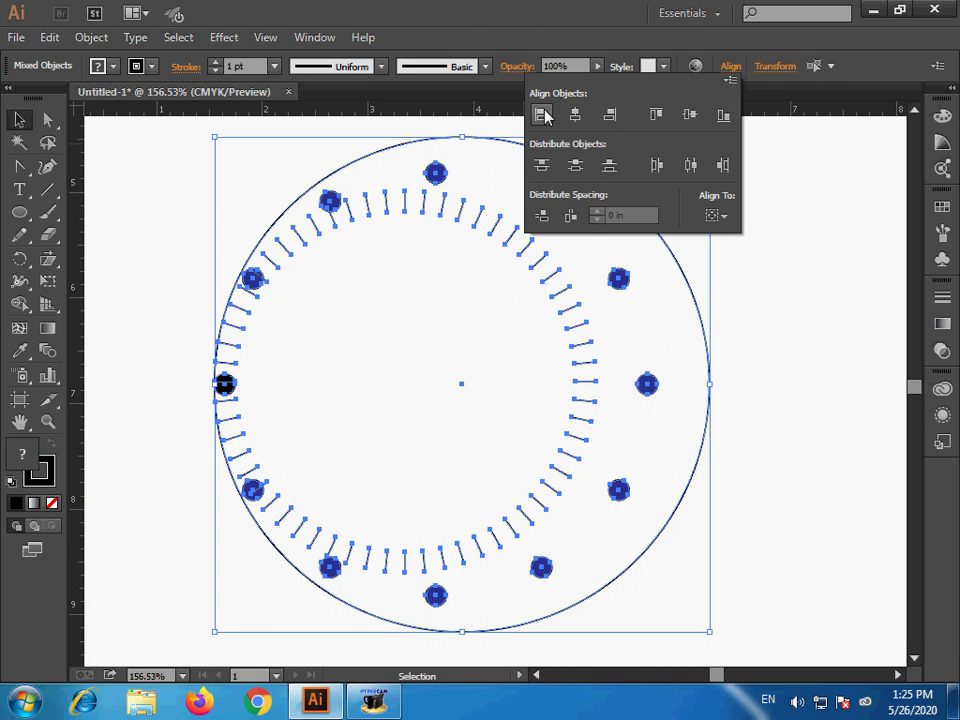
left_click(610, 116)
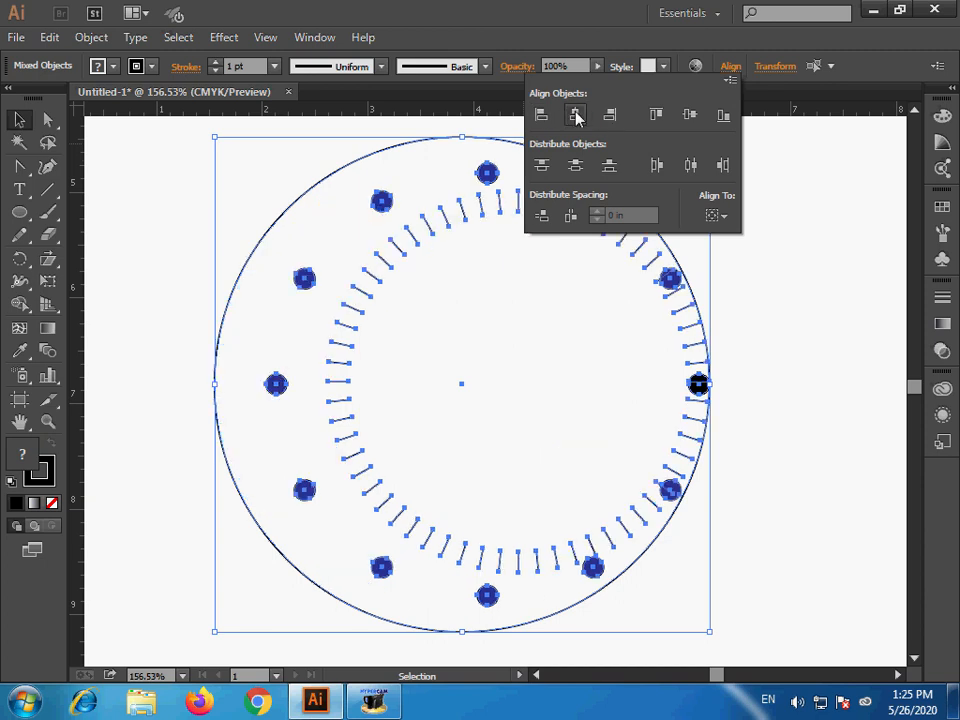
left_click(576, 116)
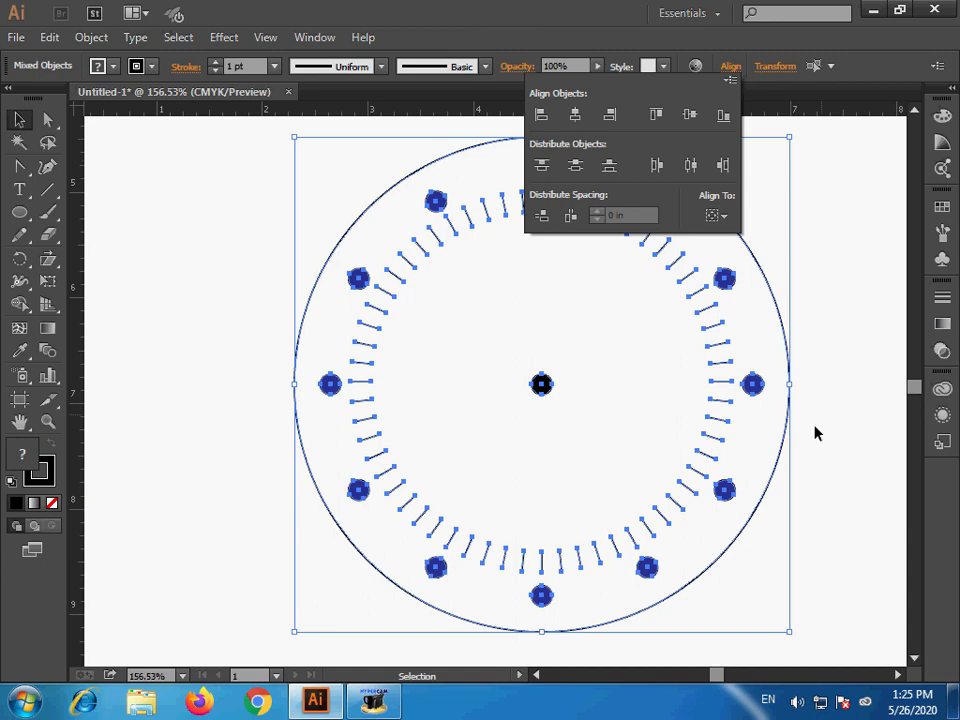
- Try top, center and bottom vertical alignment on the selected clock parts, finishing with vertical center alignment
left_click(652, 116)
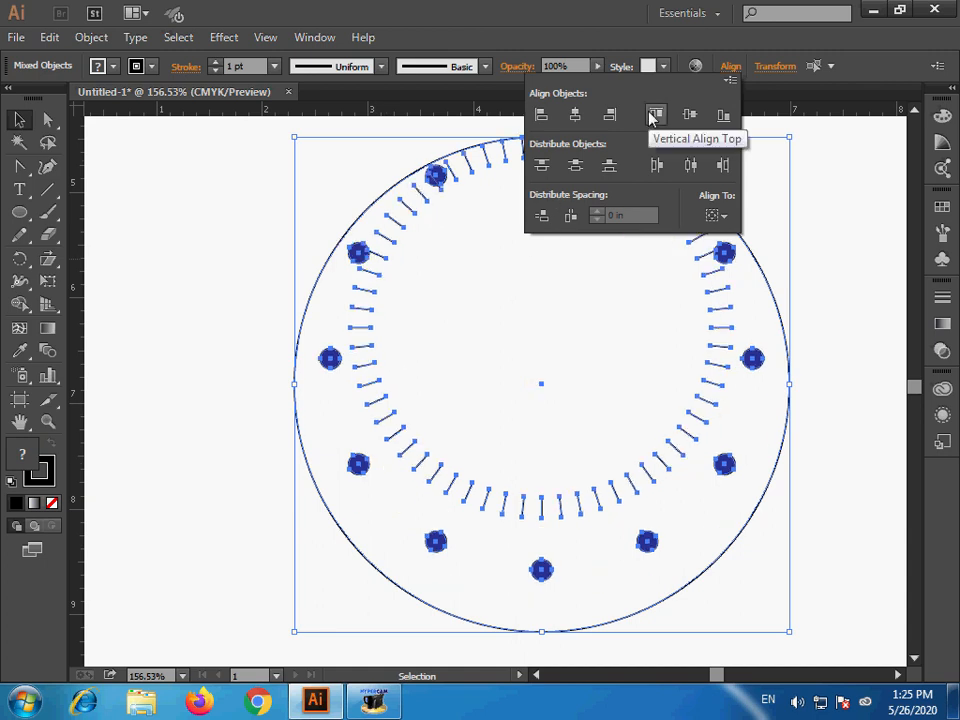
left_click(689, 116)
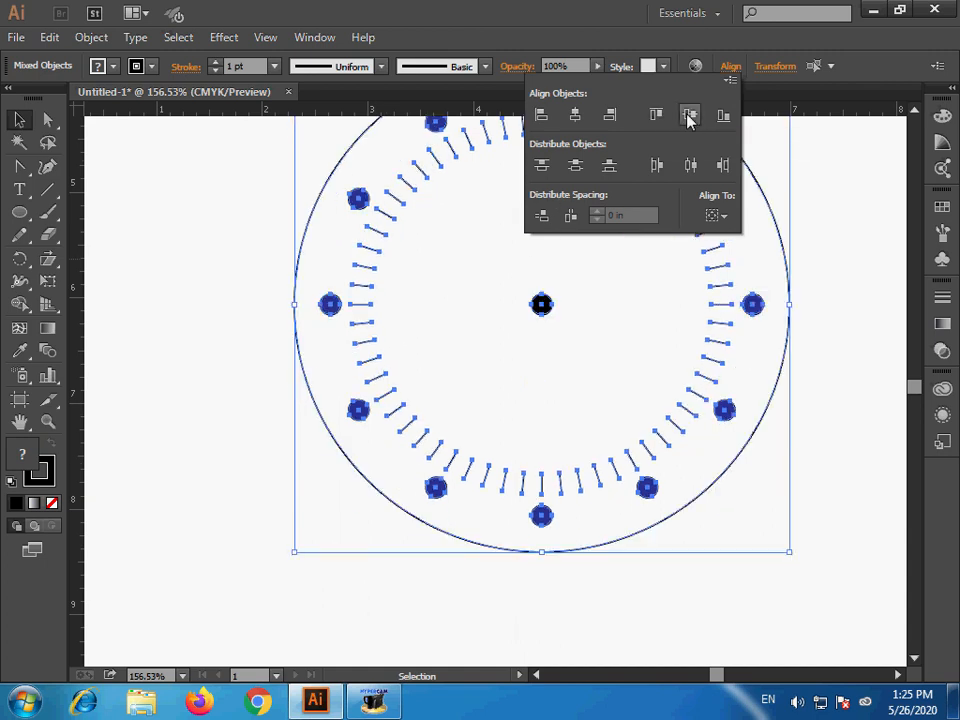
left_click(723, 116)
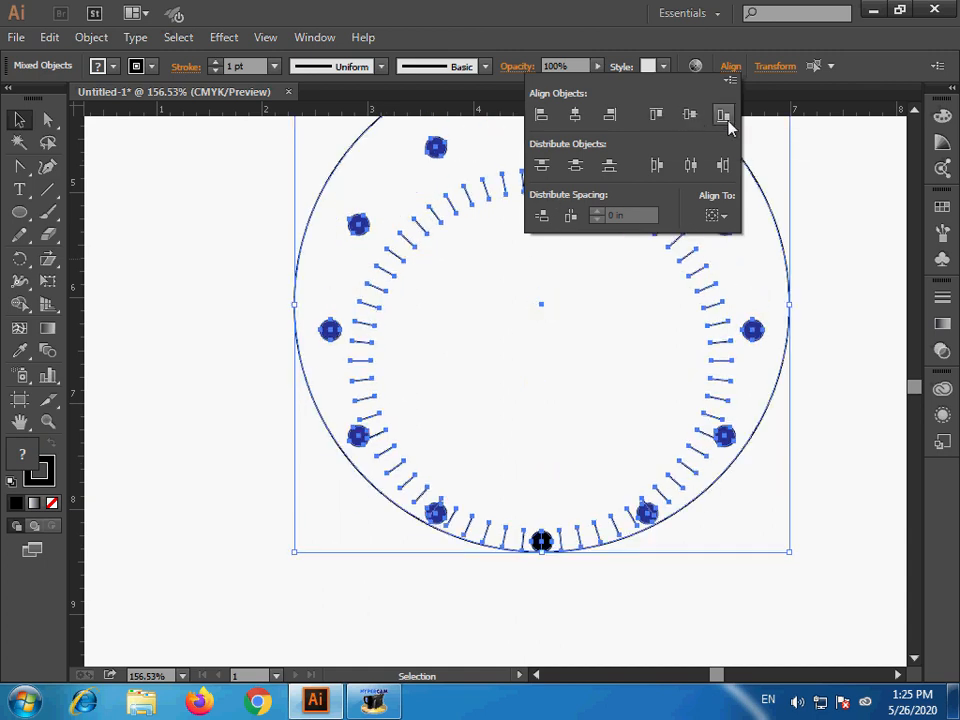
left_click(690, 116)
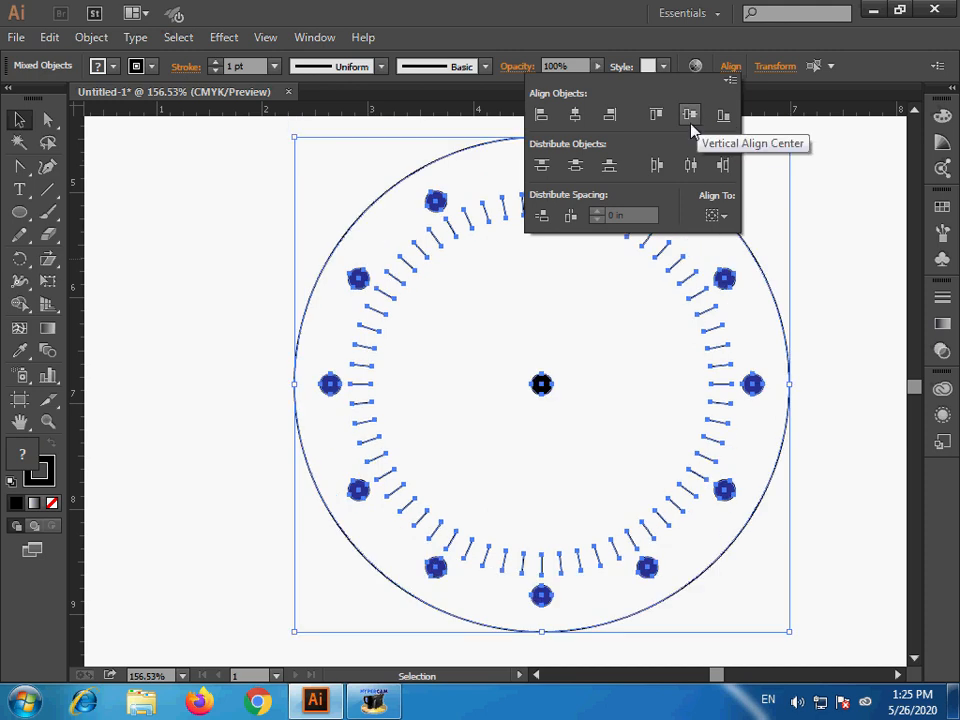
- Move the whole clock to the left and slightly down on the artboard, and clear the selection
left_click(541, 382)
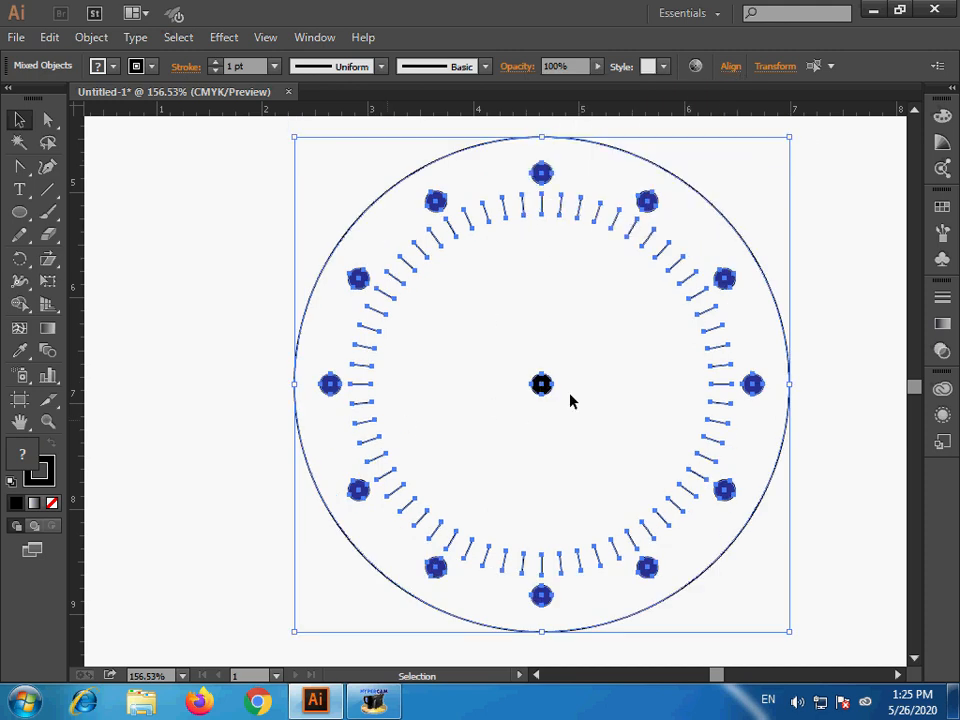
left_click_drag(541, 384, 441, 410)
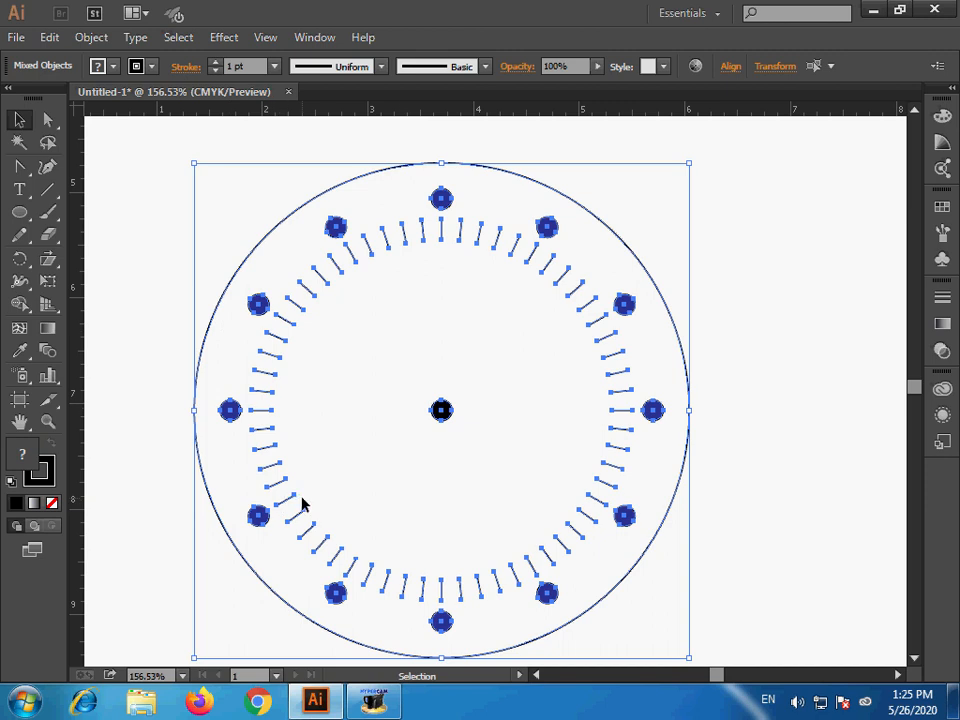
key("a")
key("v")
left_click(772, 471)
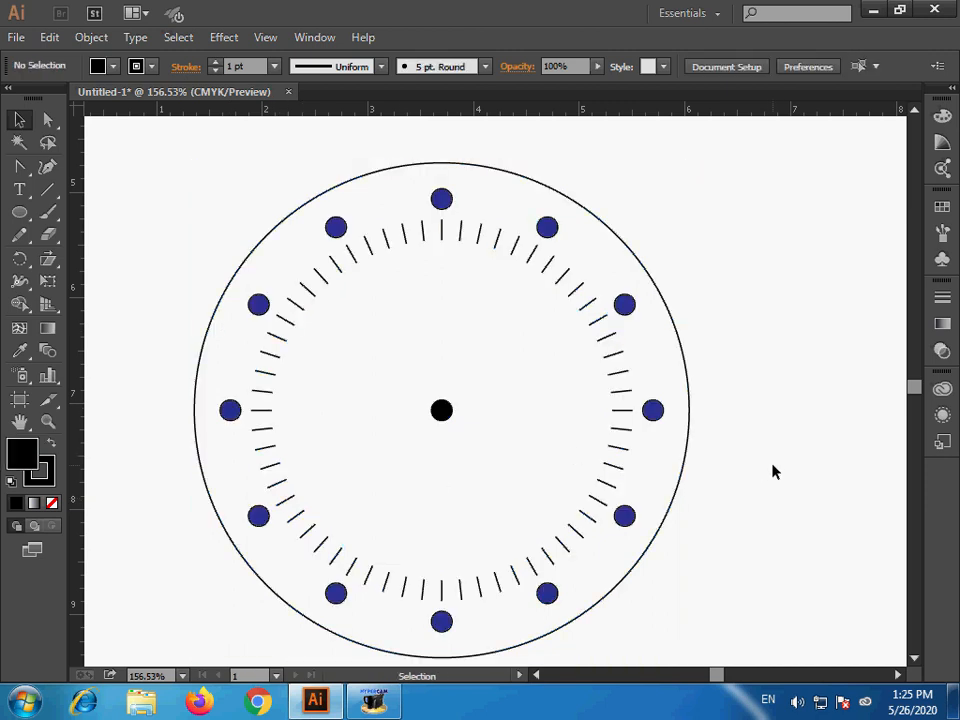
- Draw a narrow vertical rectangle about 0.1 in wide and 1.4 in tall, from the center dot up to just below the top tick line
key("ctrl+space")
left_click_drag(165, 161, 767, 536)
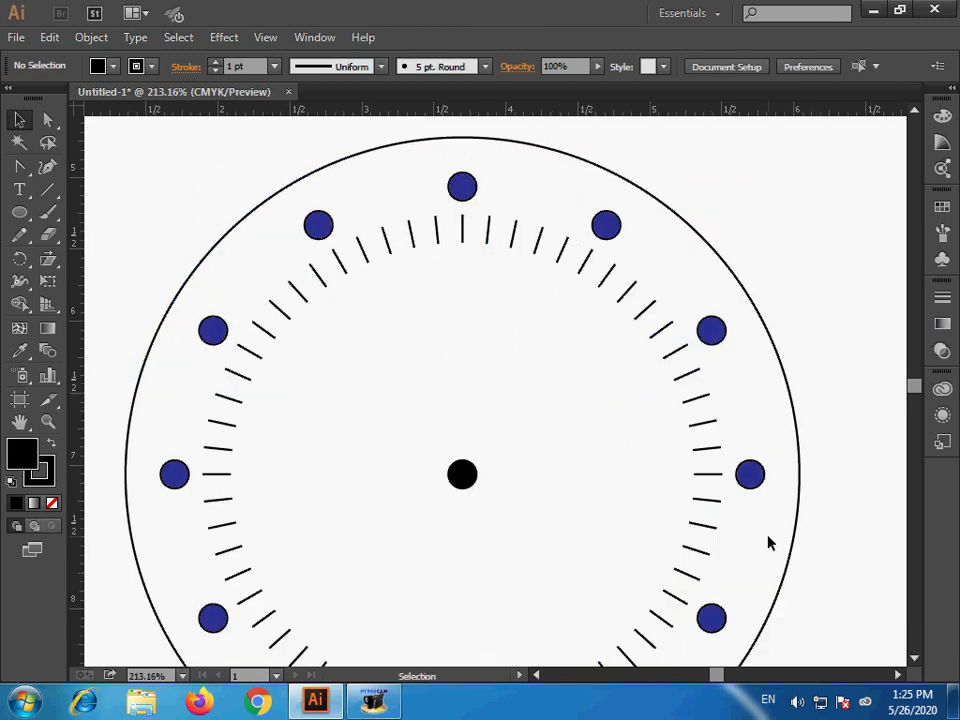
left_click(22, 175)
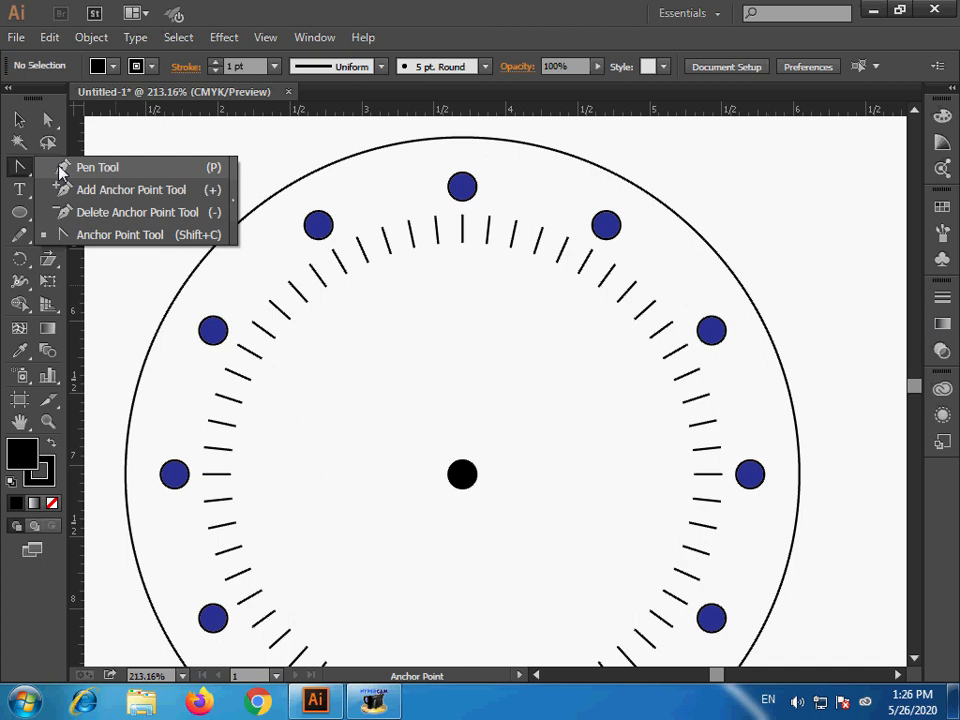
left_click(20, 169)
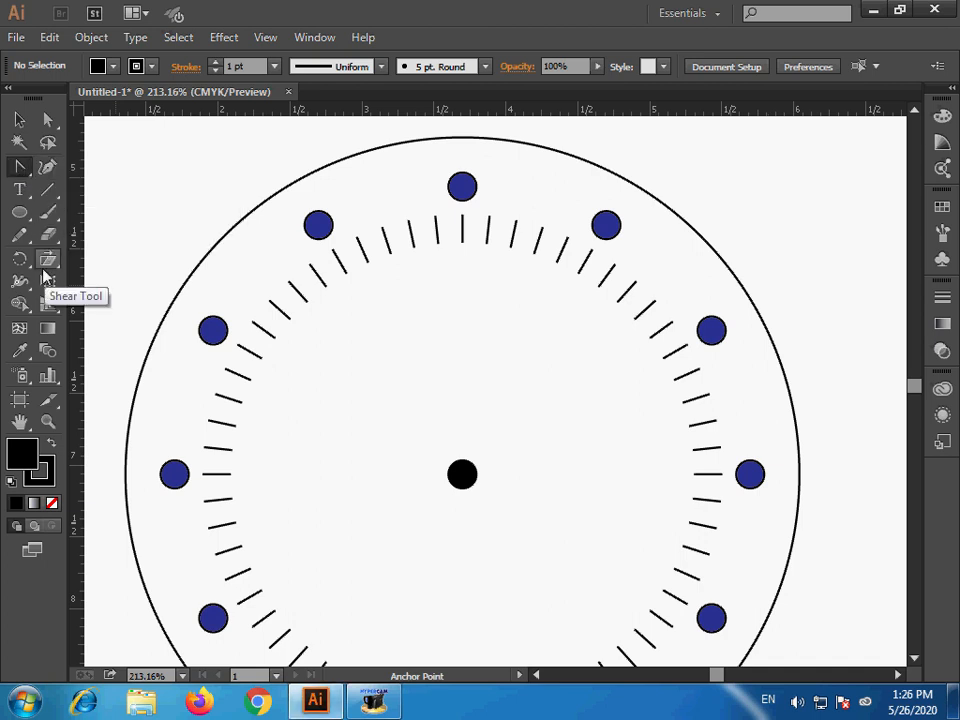
left_click_drag(19, 211, 62, 222)
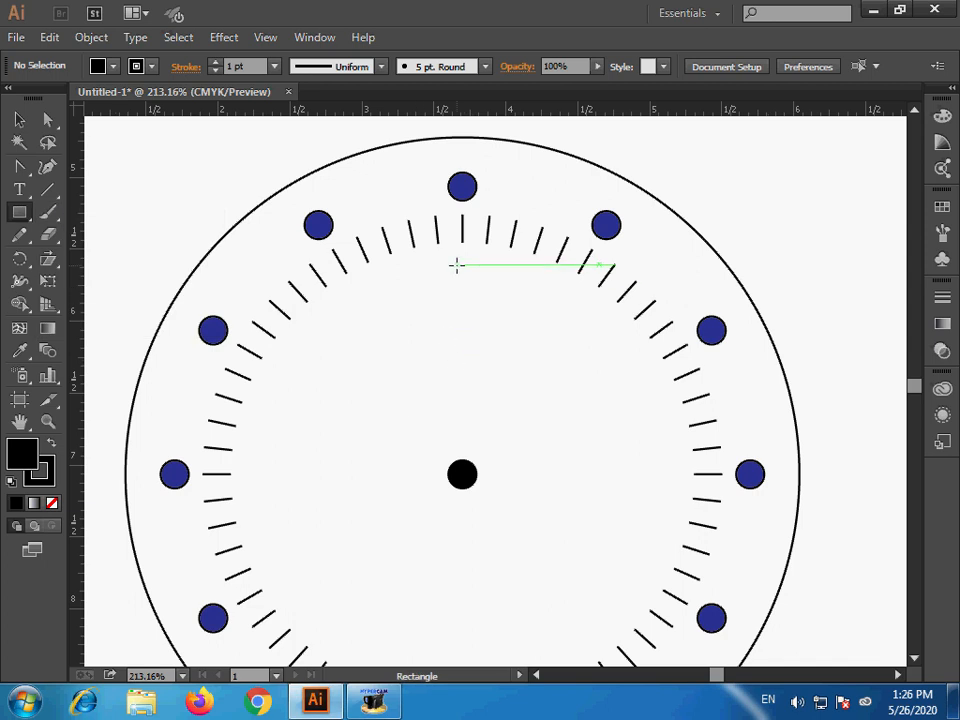
left_click_drag(453, 264, 468, 469)
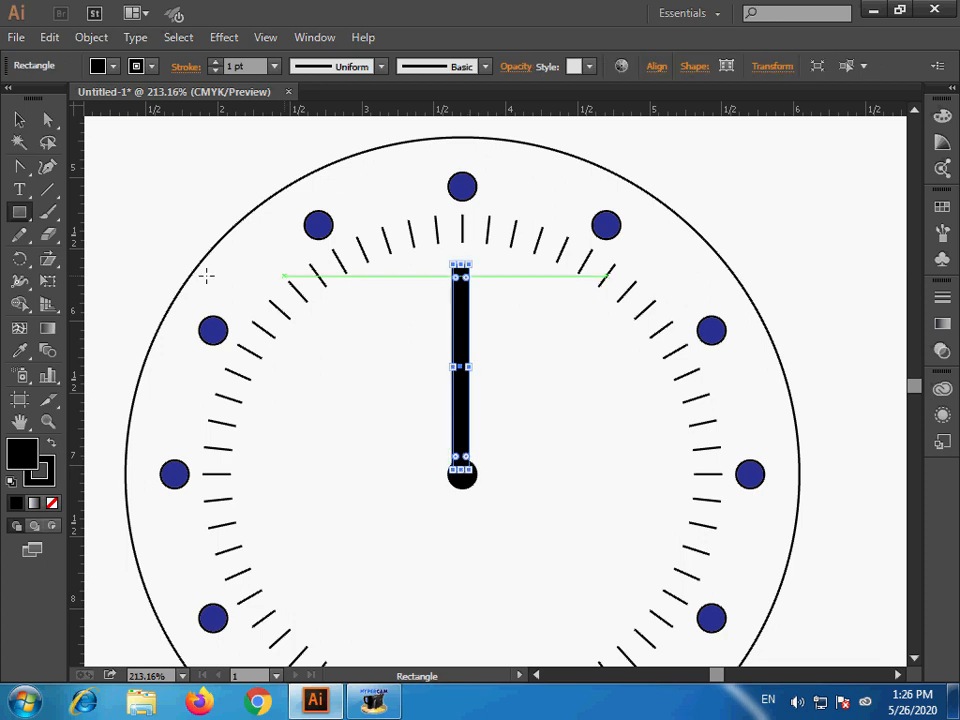
- Remove the fill from the clock hand rectangle, leaving only its stroke
key("ctrl+space")
left_click_drag(319, 209, 699, 529)
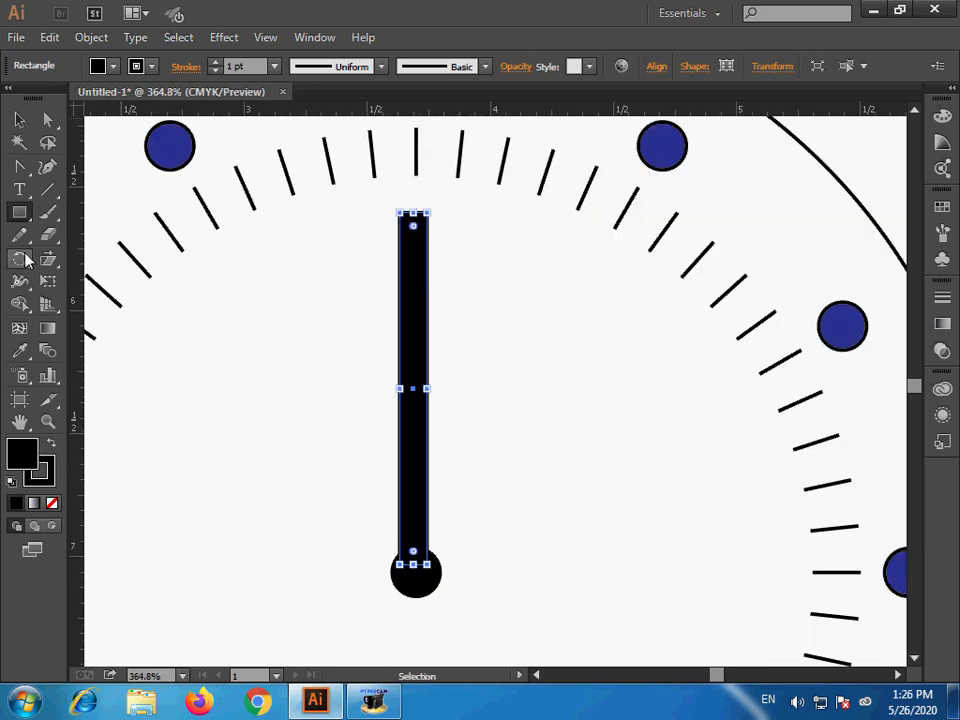
left_click(52, 505)
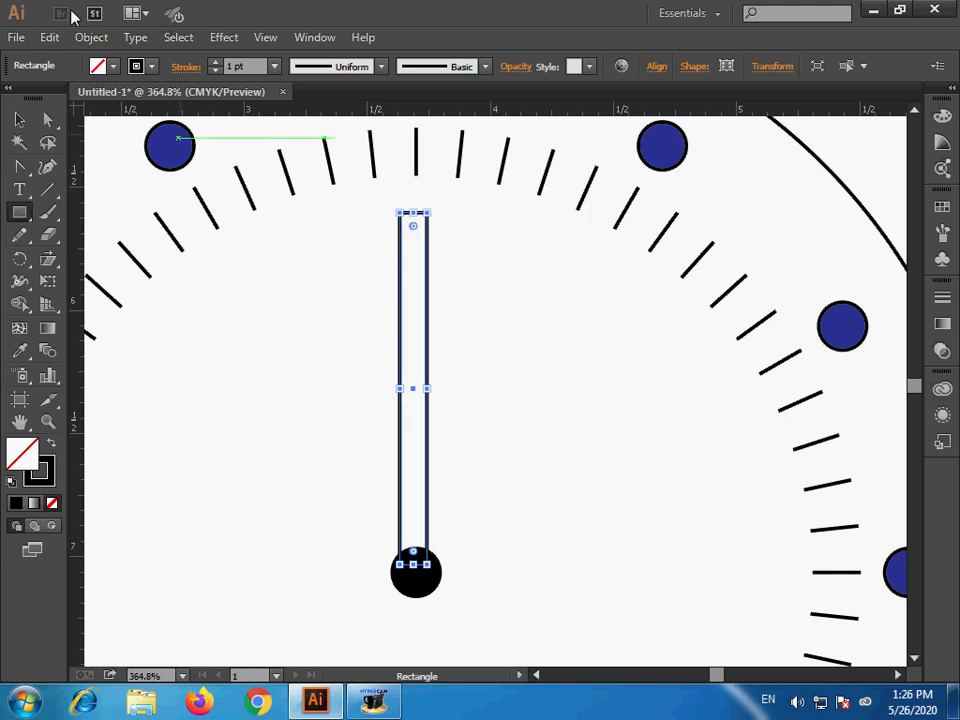
- Add an anchor point at the middle of the rectangle's top edge and pull it up about 0.25 in to form a pointed tip
left_click(20, 172)
left_click_drag(20, 172, 96, 165)
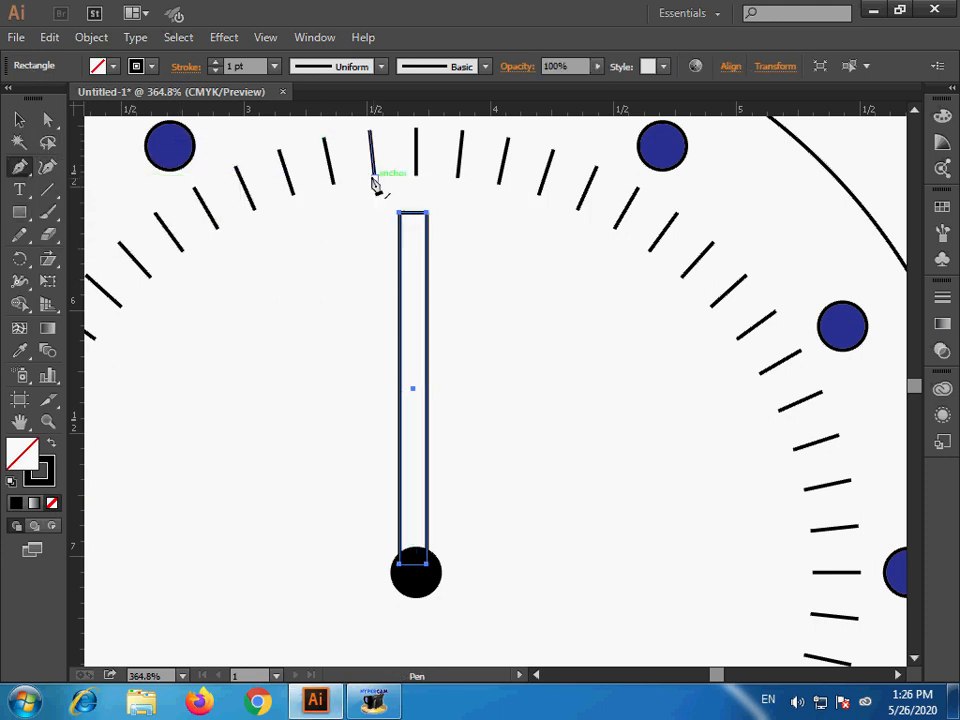
left_click(417, 214)
key("v")
key("a")
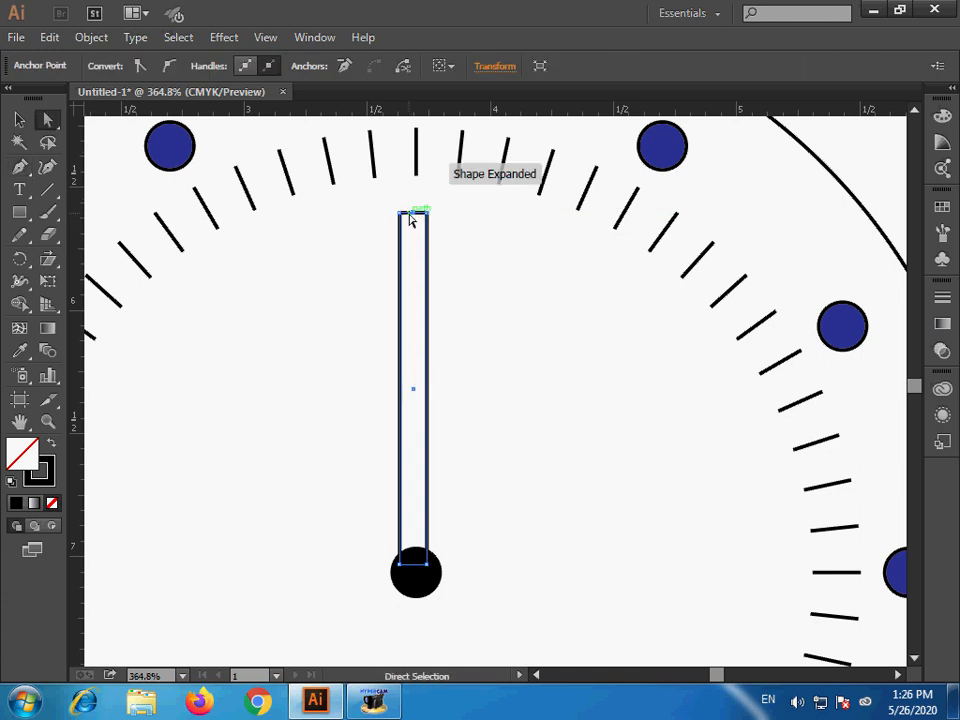
left_click_drag(414, 215, 415, 154)
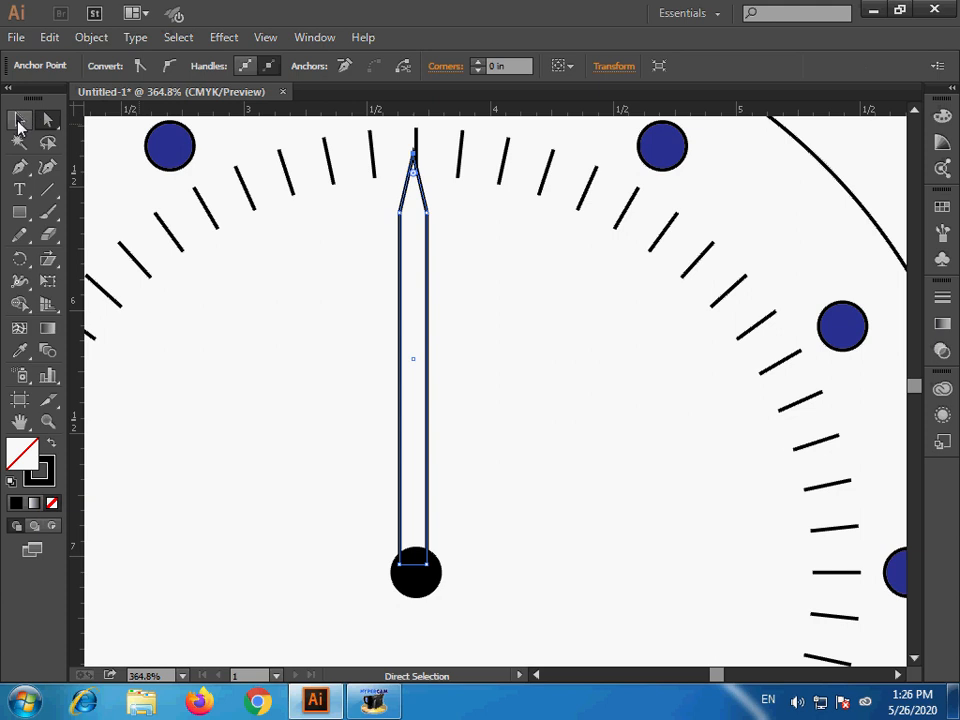
- Select the full clock hand outline and add an anchor point at the middle of its bottom edge
left_click(19, 119)
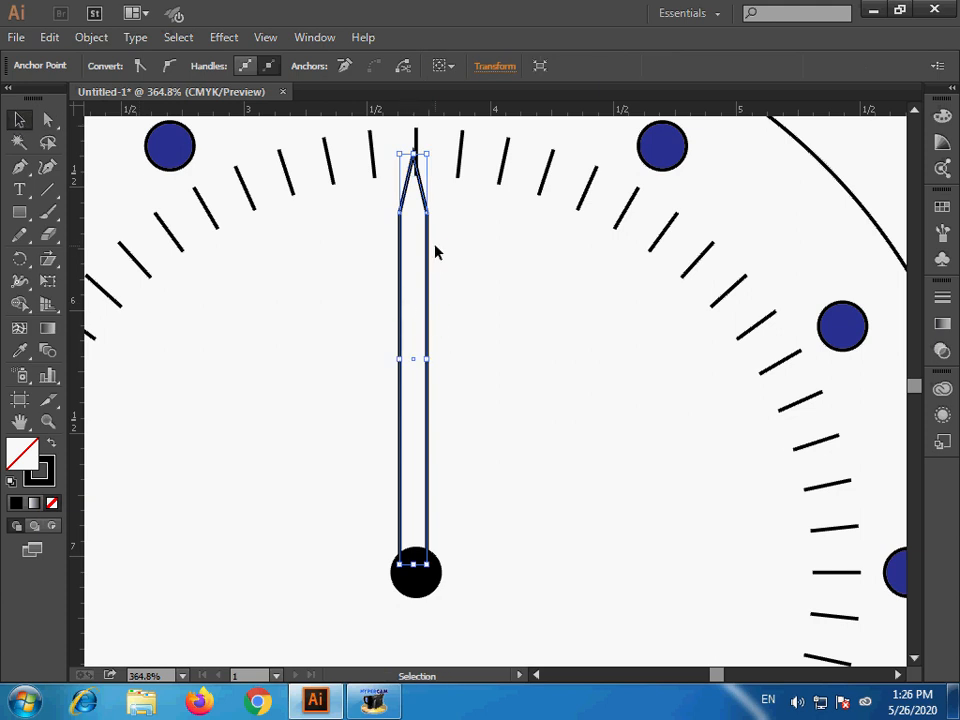
key("a")
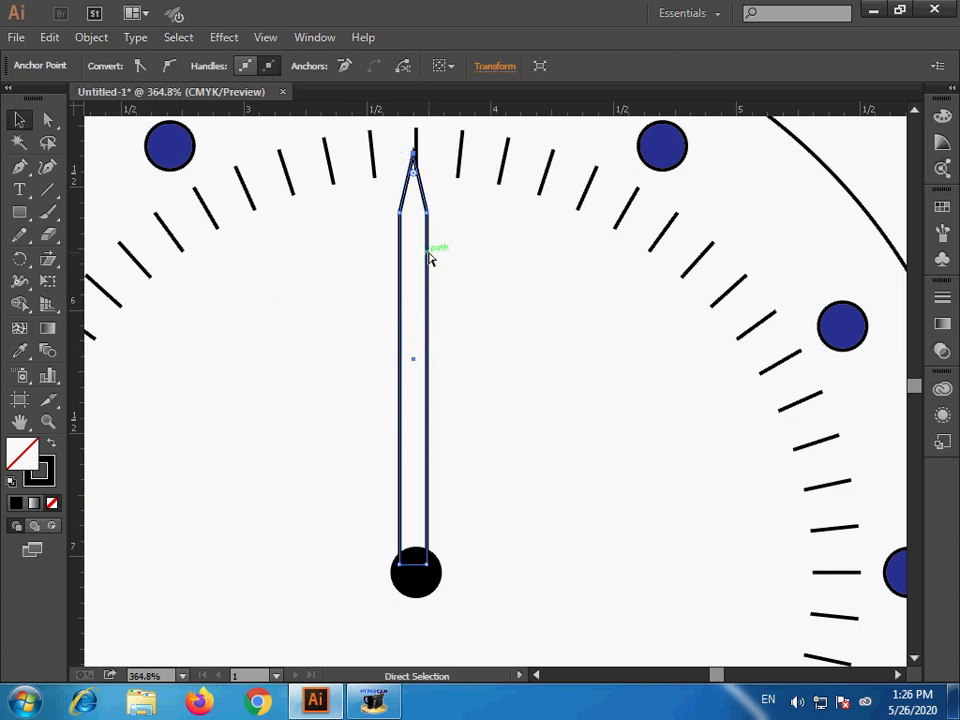
key("v")
left_click(413, 185)
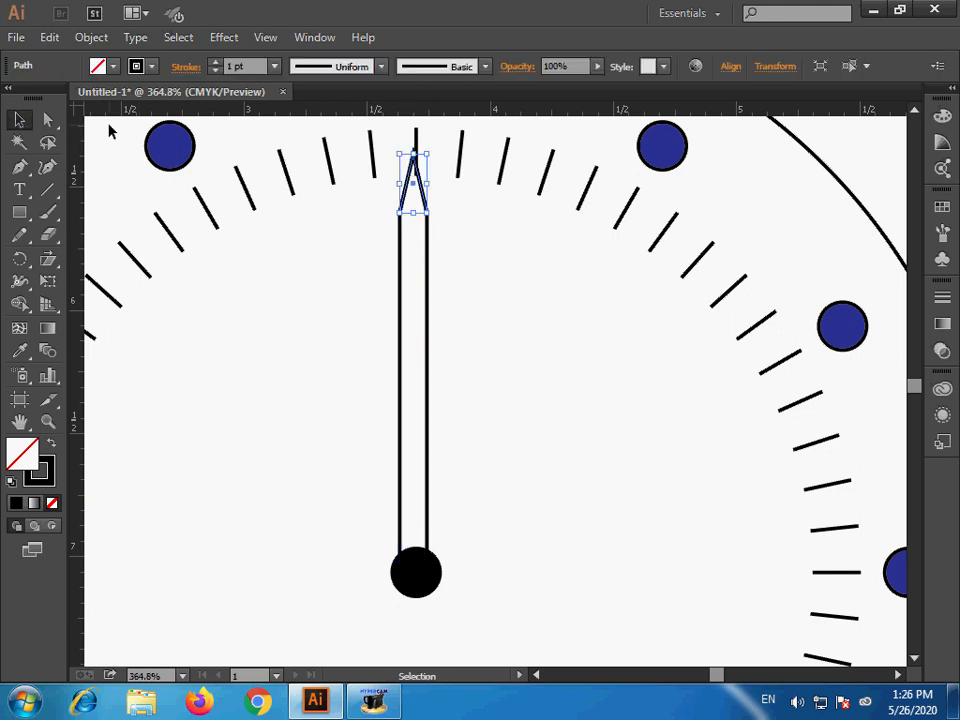
left_click(658, 264)
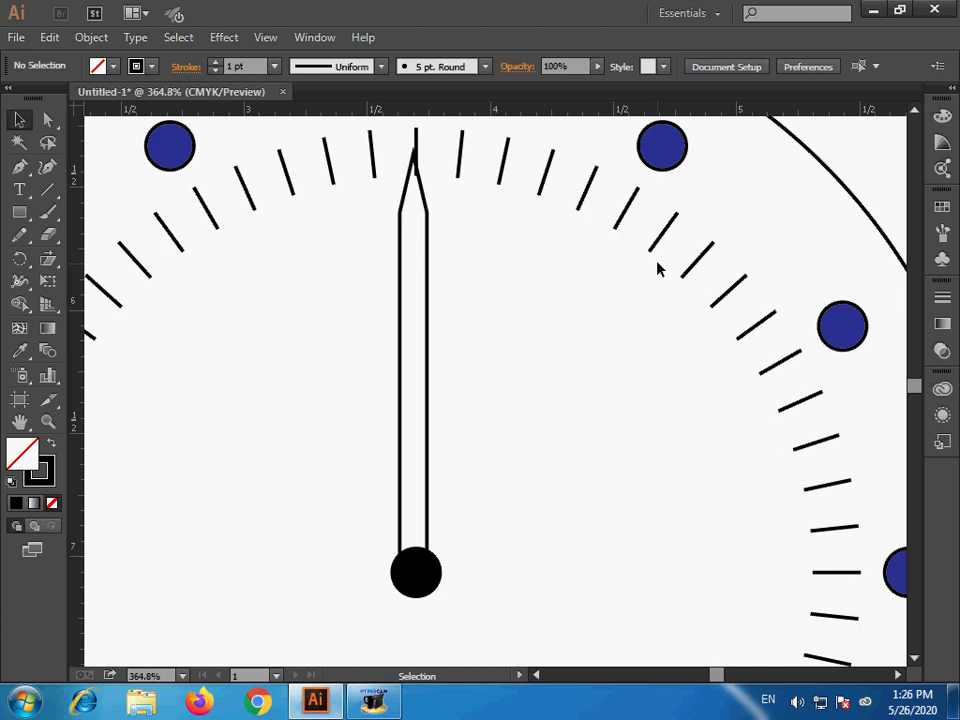
left_click(401, 320, "ctrl")
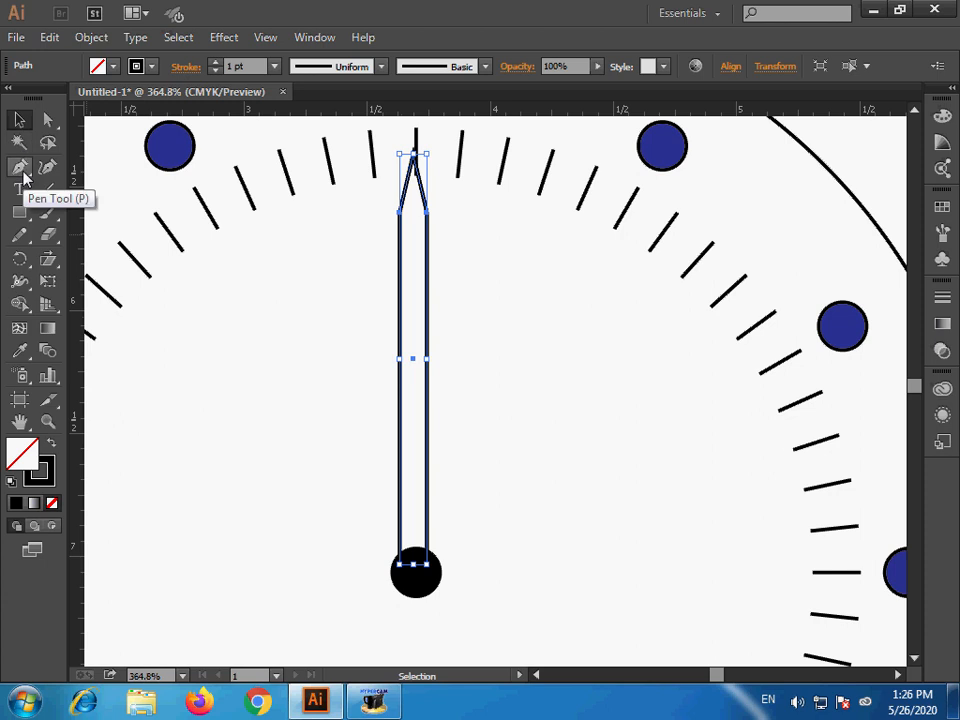
left_click_drag(20, 172, 124, 190)
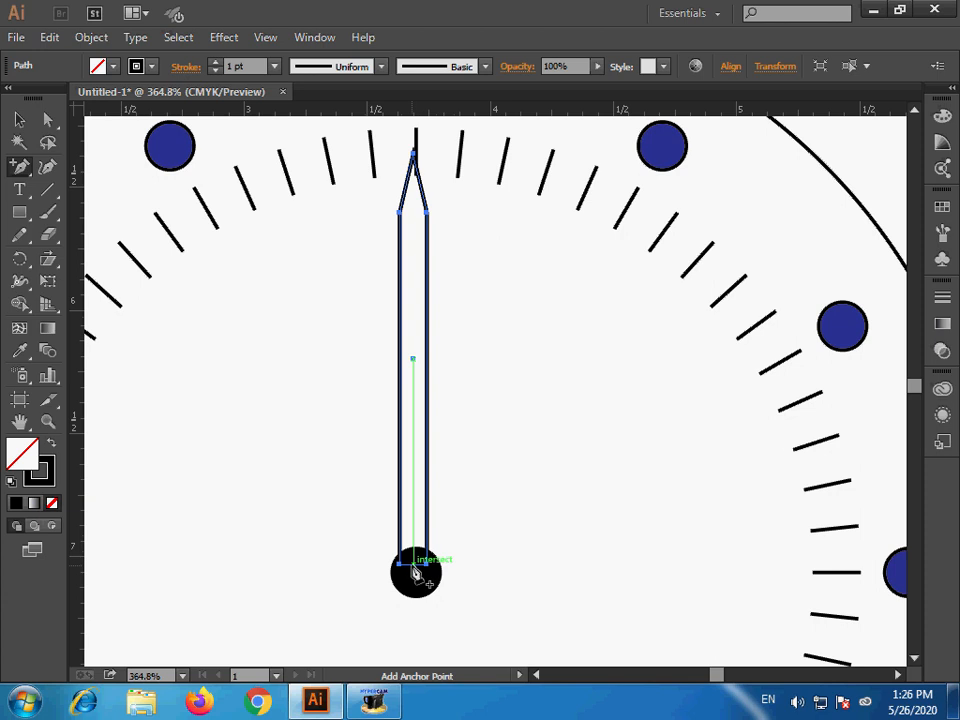
left_click(413, 564)
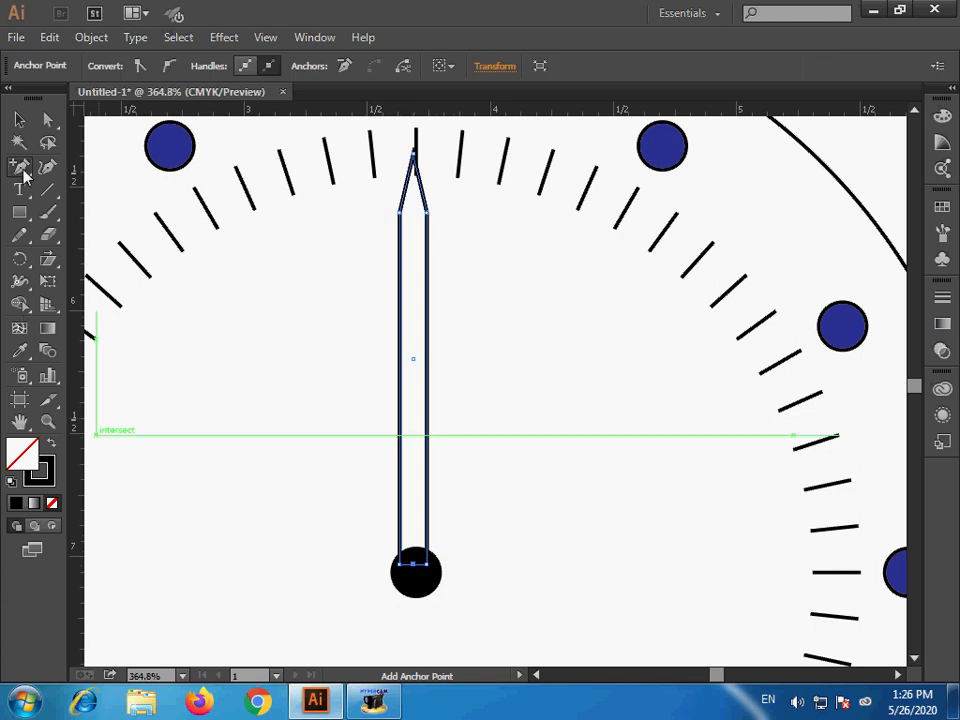
- Delete the right shoulder and bottom-right corner anchor points to reduce the selected hand outline to its left half
left_click_drag(24, 176, 100, 212)
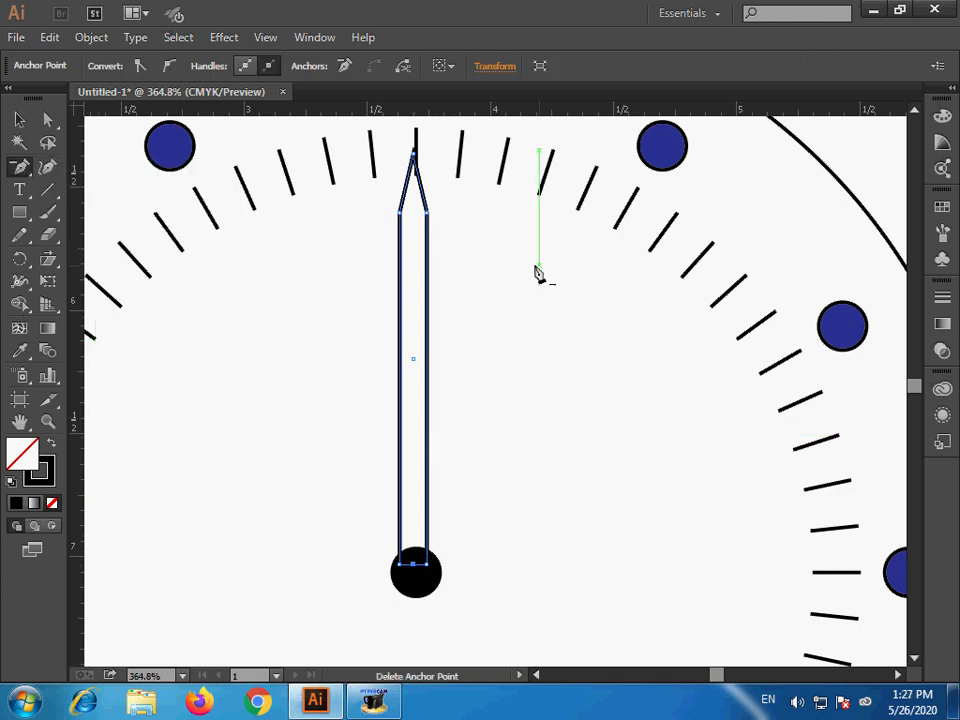
left_click(429, 213)
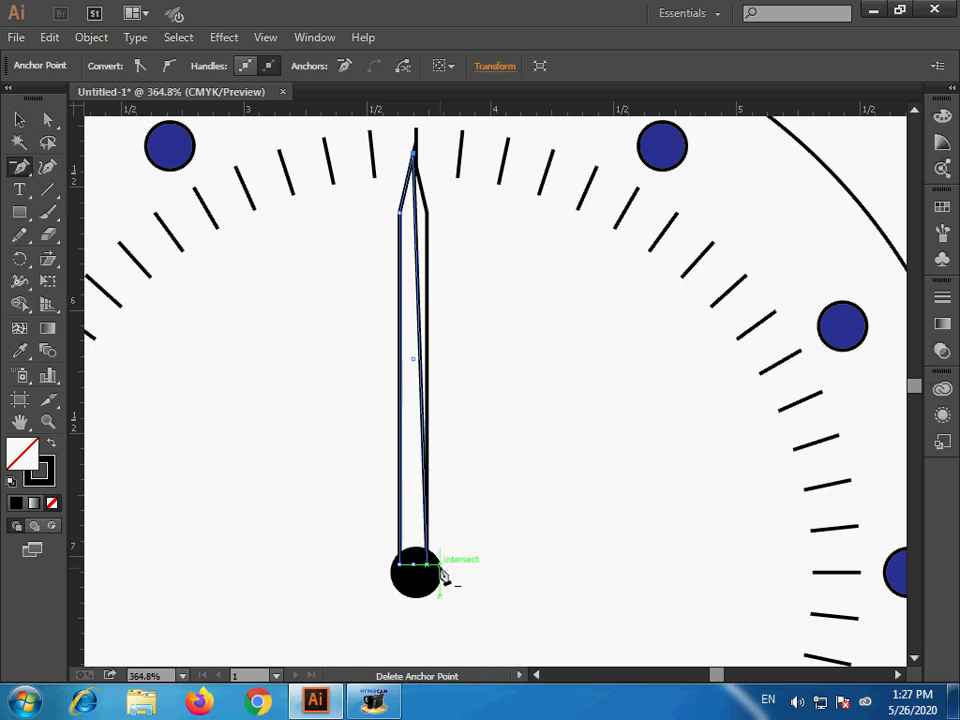
key("ctrl+z")
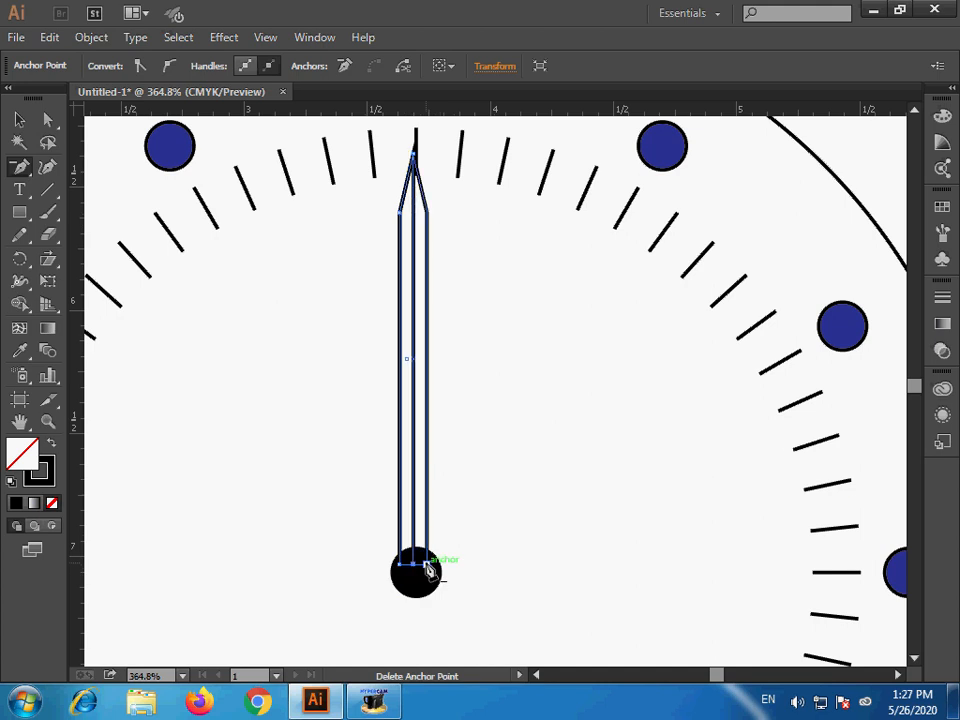
- Fill the left half of the clock hand with black and the full hand outline with white
left_click(942, 209)
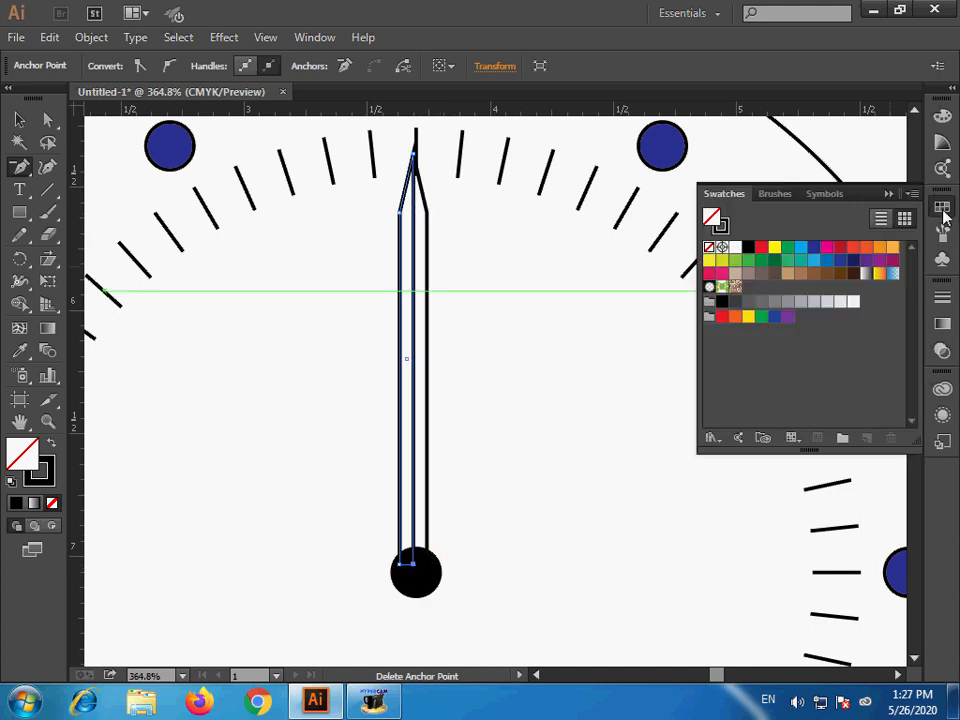
left_click(748, 255)
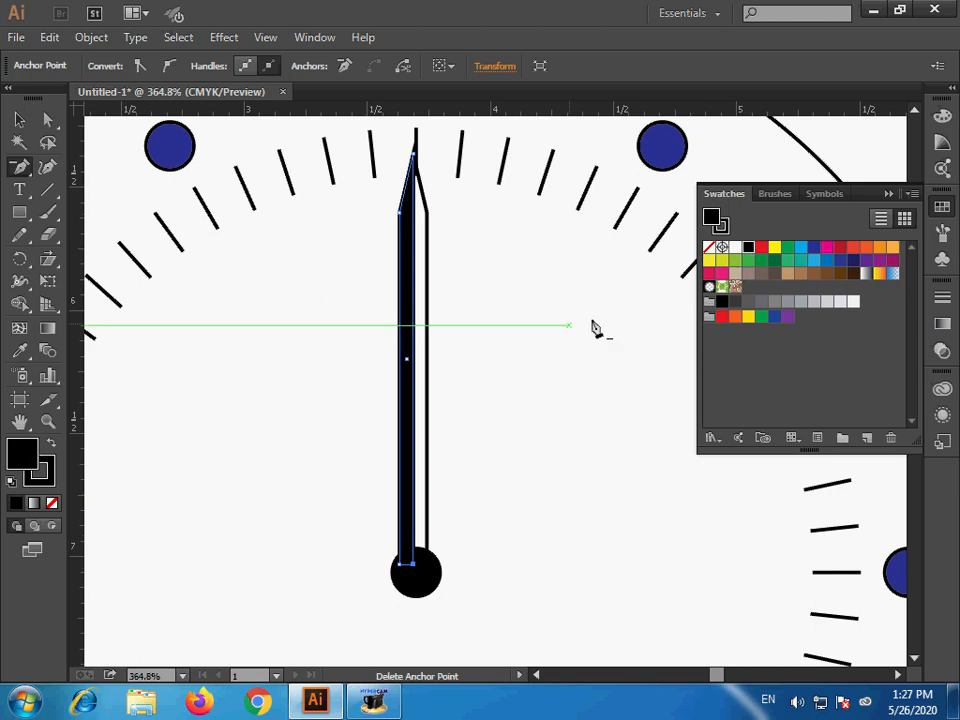
left_click(22, 121)
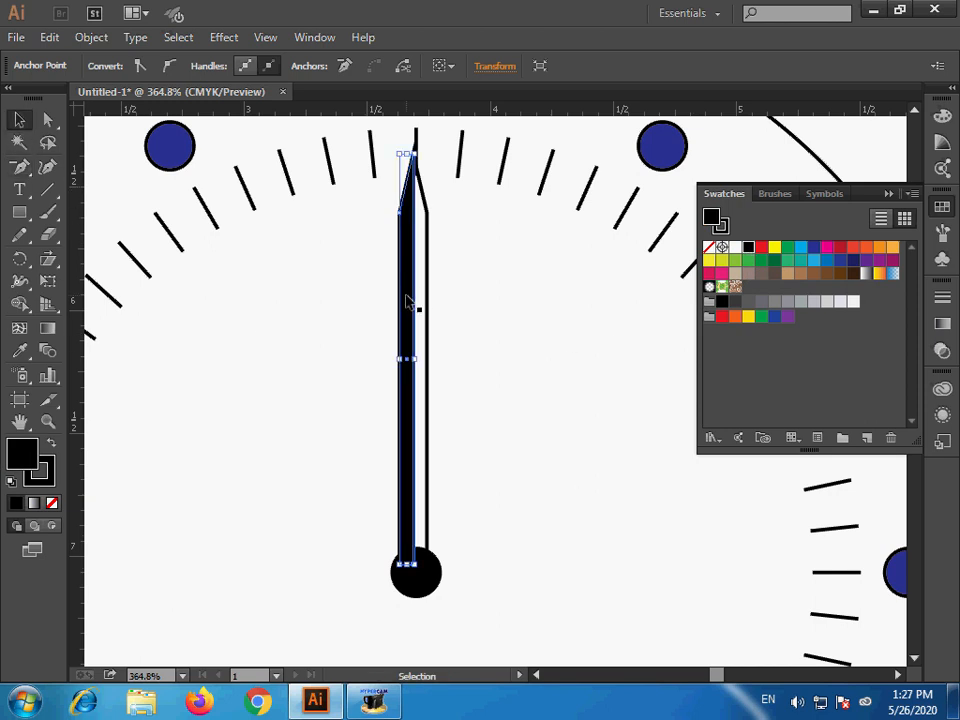
left_click(430, 308)
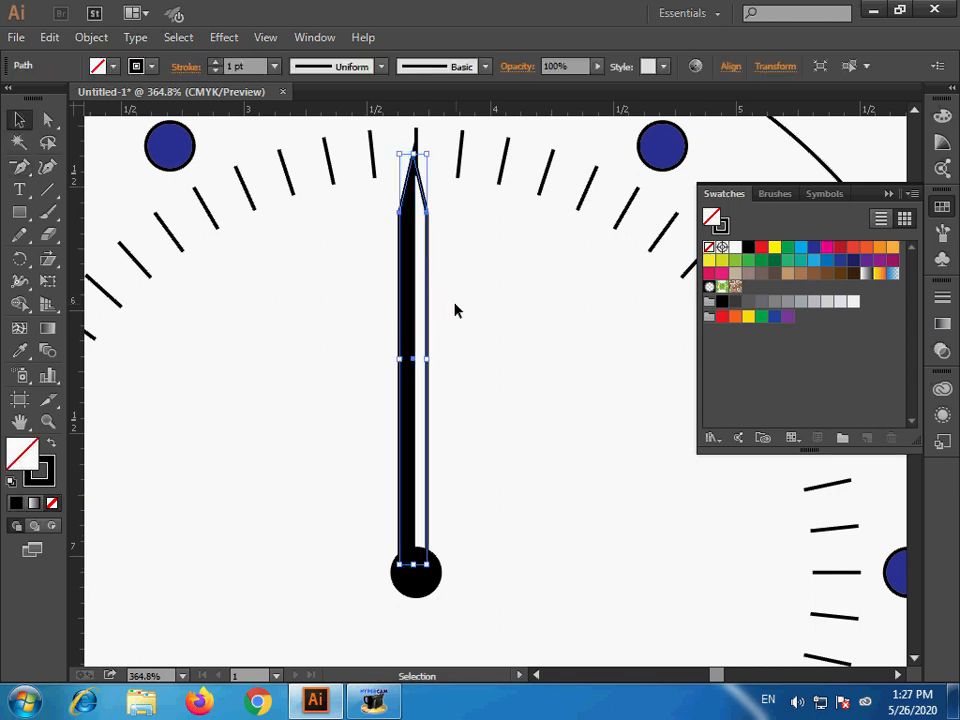
left_click(735, 249)
- Select both parts of the pointed clock hand and group them
left_click_drag(354, 339, 482, 411)
key("a")
key("v")
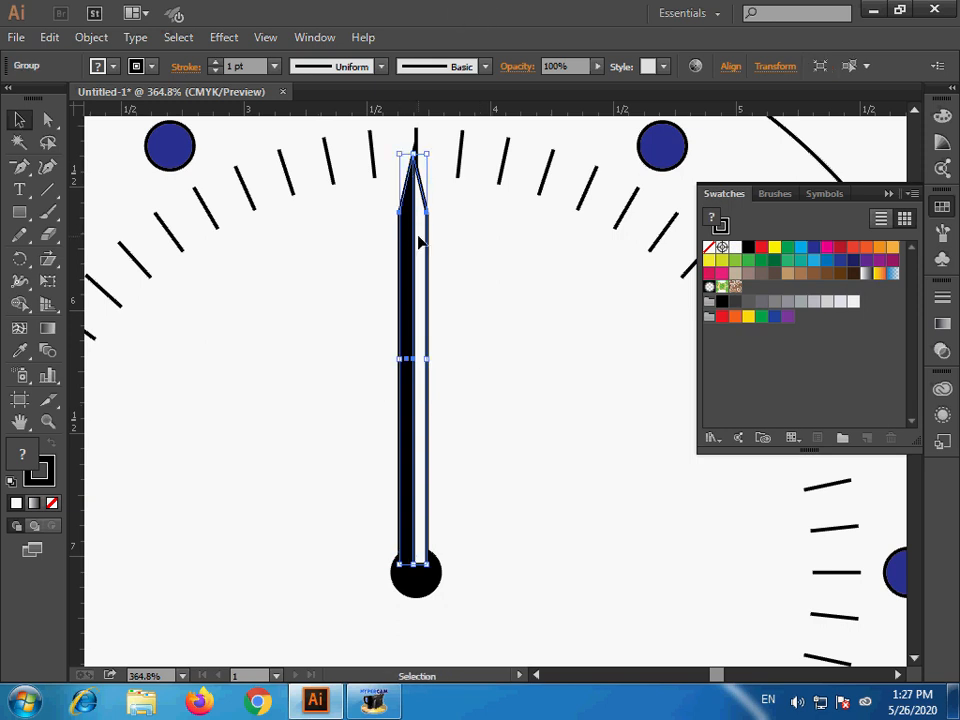
key("a")
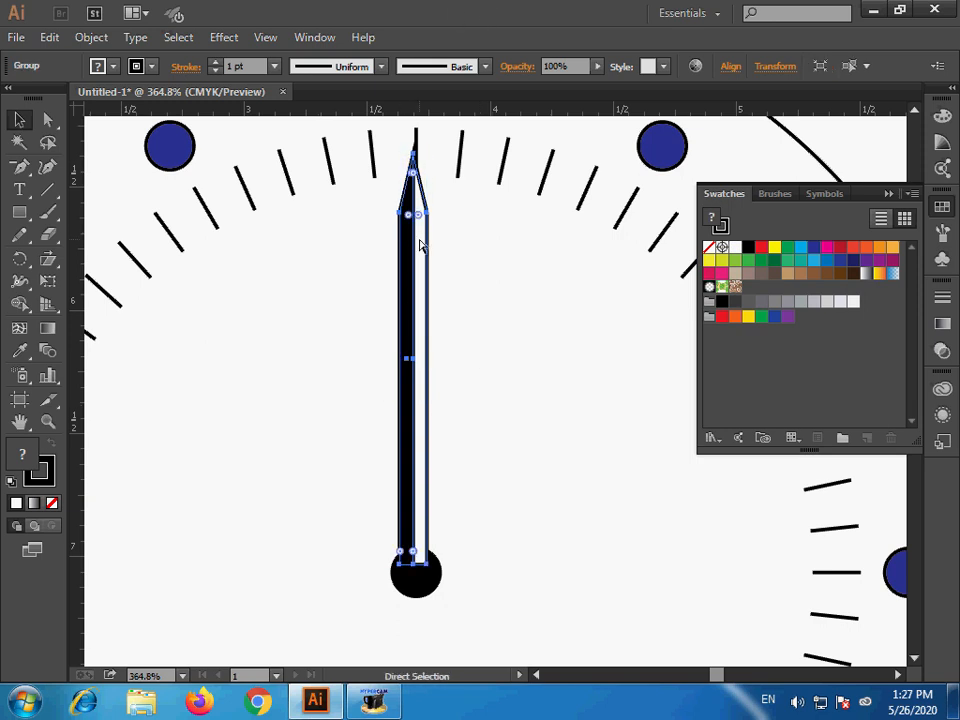
key("v")
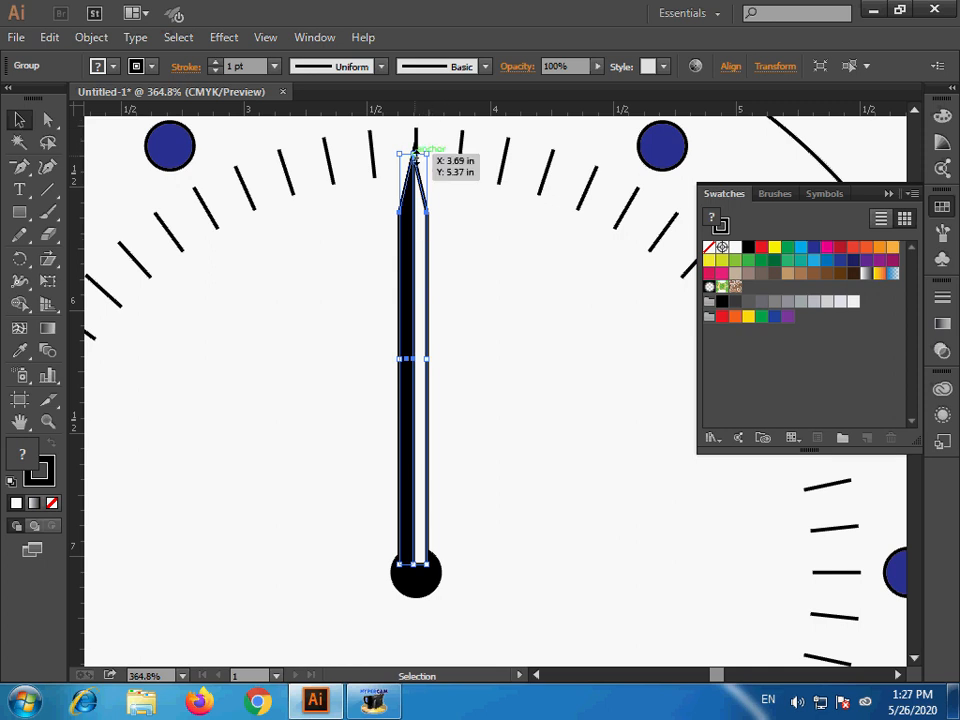
- Create a shortened copy of the hand over the same base and bring the full-length hand to the front
left_click_drag(416, 152, 412, 302)
left_click(418, 270)
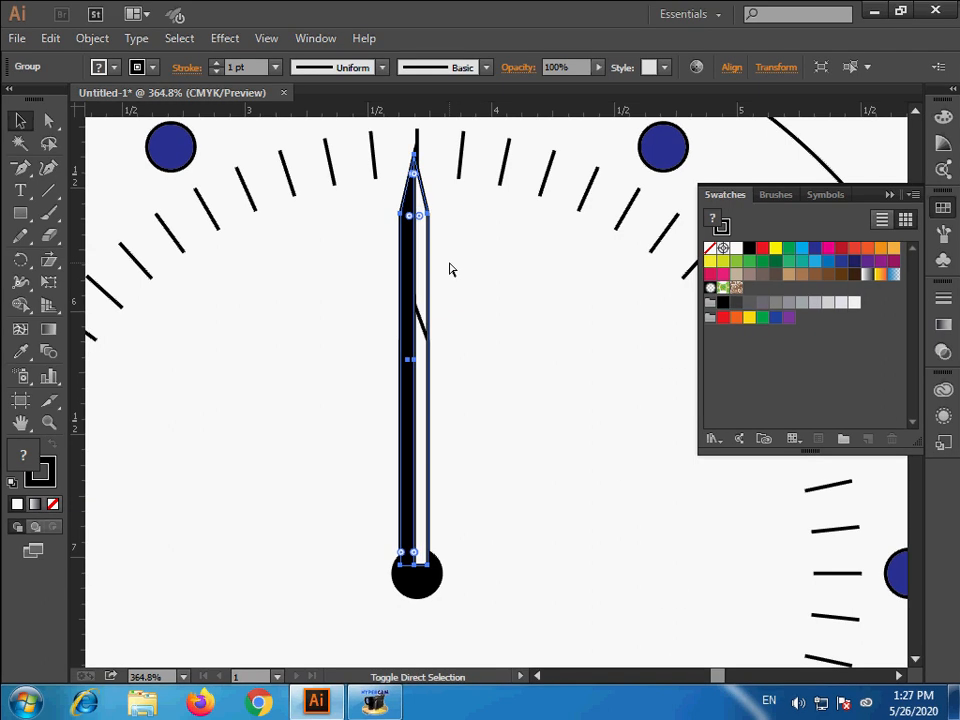
key("ctrl+shift+bracketright")
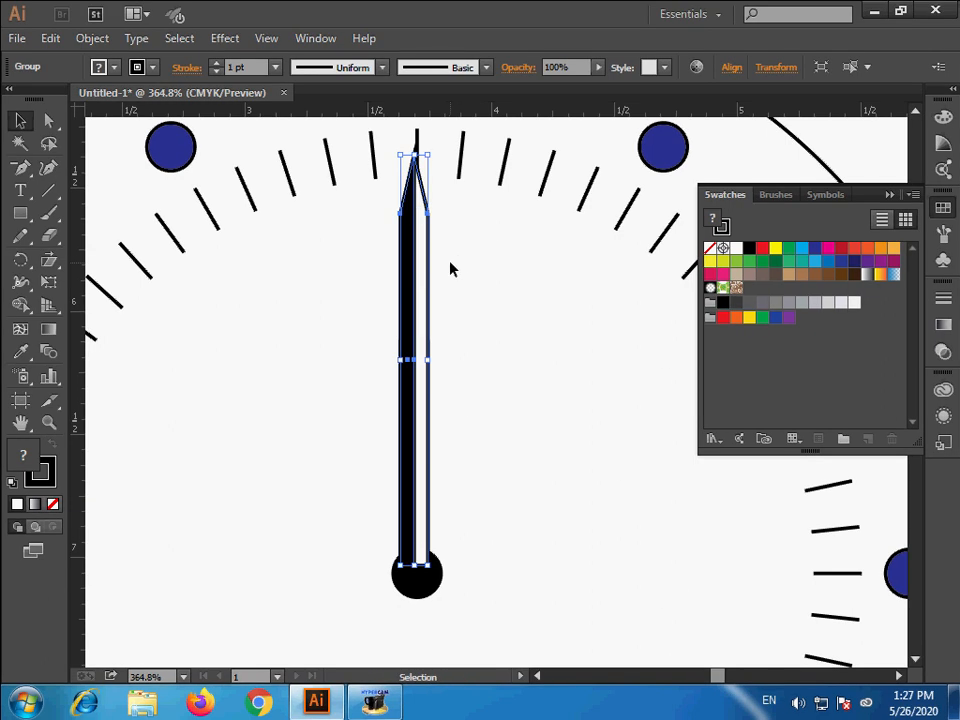
- Select the clock face together with both hands and align them on their horizontal centers
left_click(20, 260)
left_click(432, 417, "ctrl+alt")
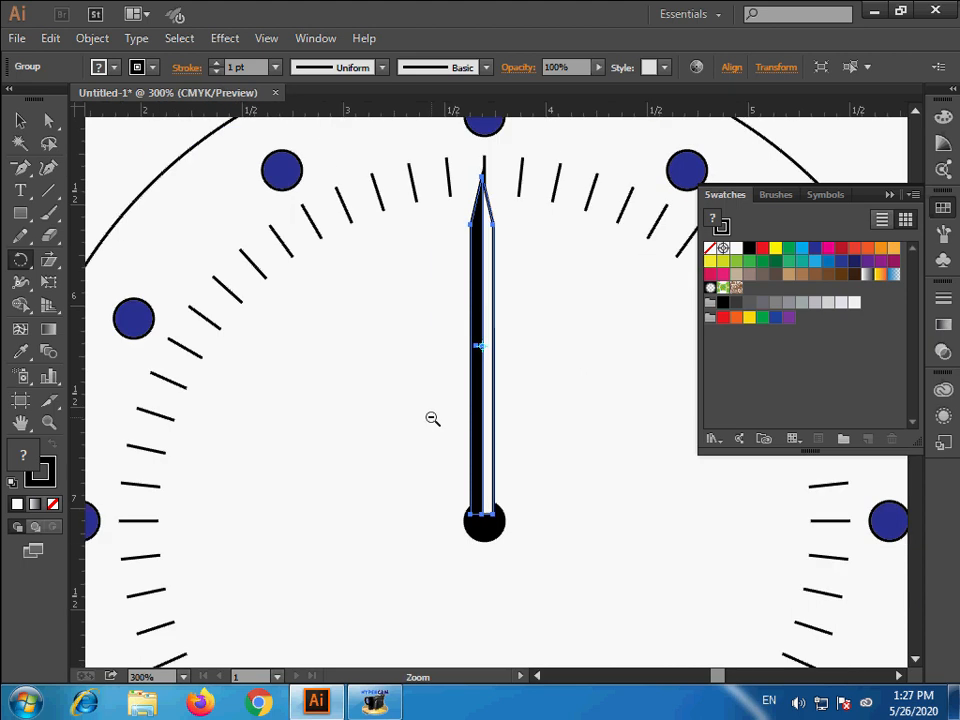
left_click(438, 417, "ctrl+alt")
left_click(20, 120)
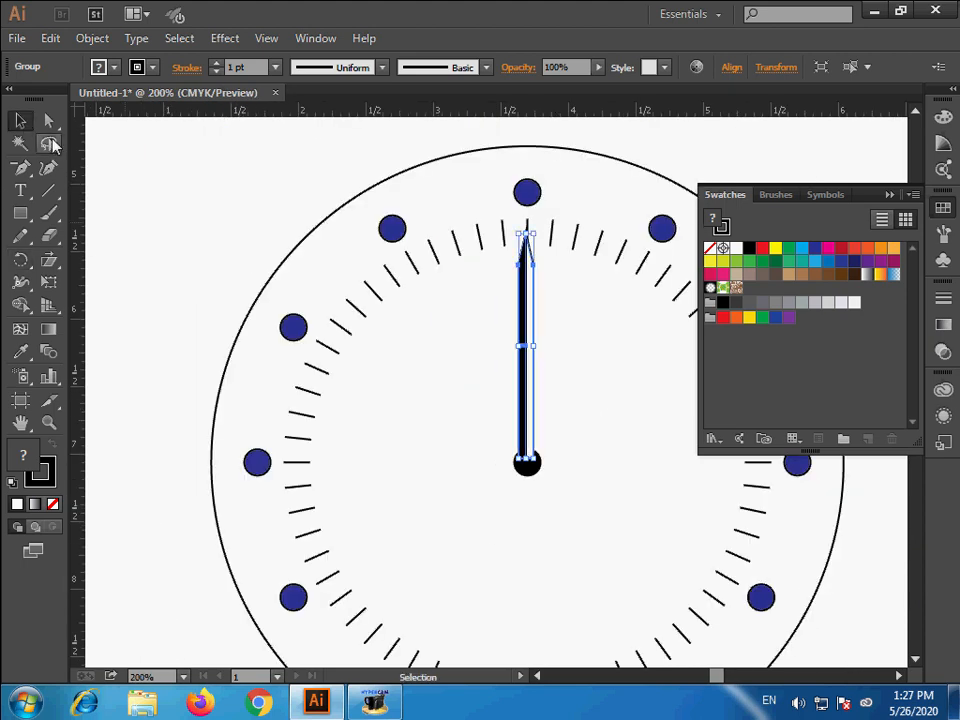
left_click_drag(244, 198, 805, 590)
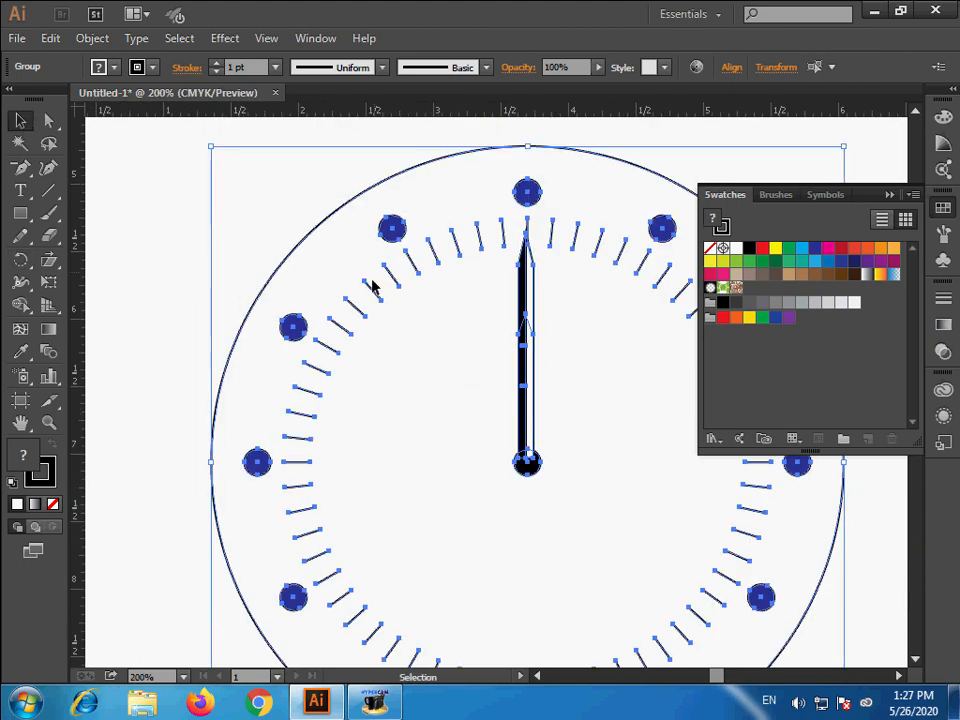
left_click(734, 68)
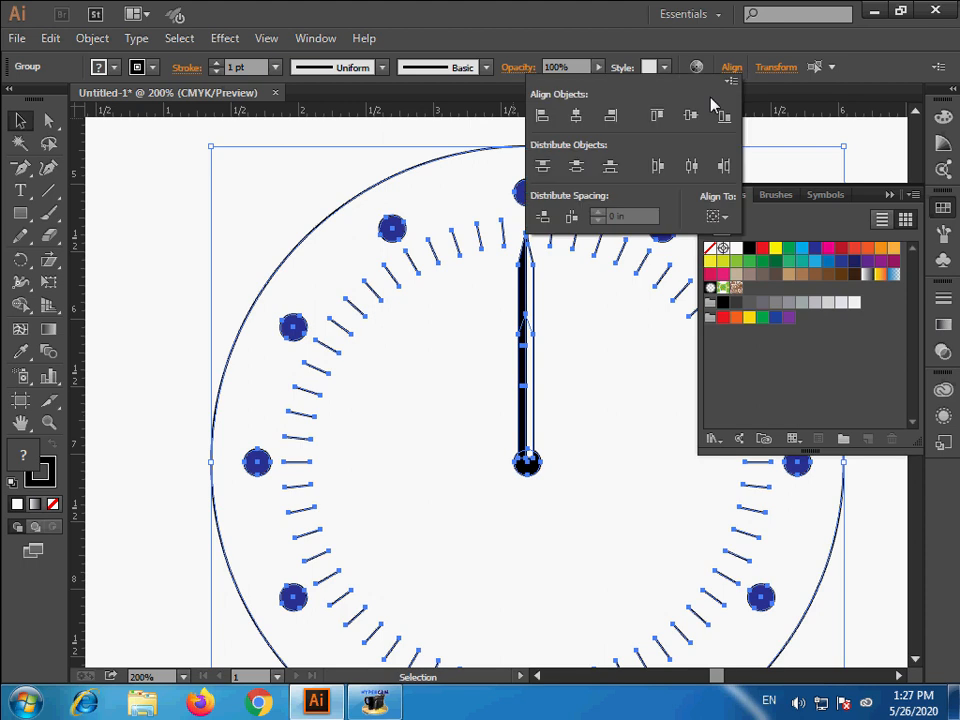
left_click(577, 118)
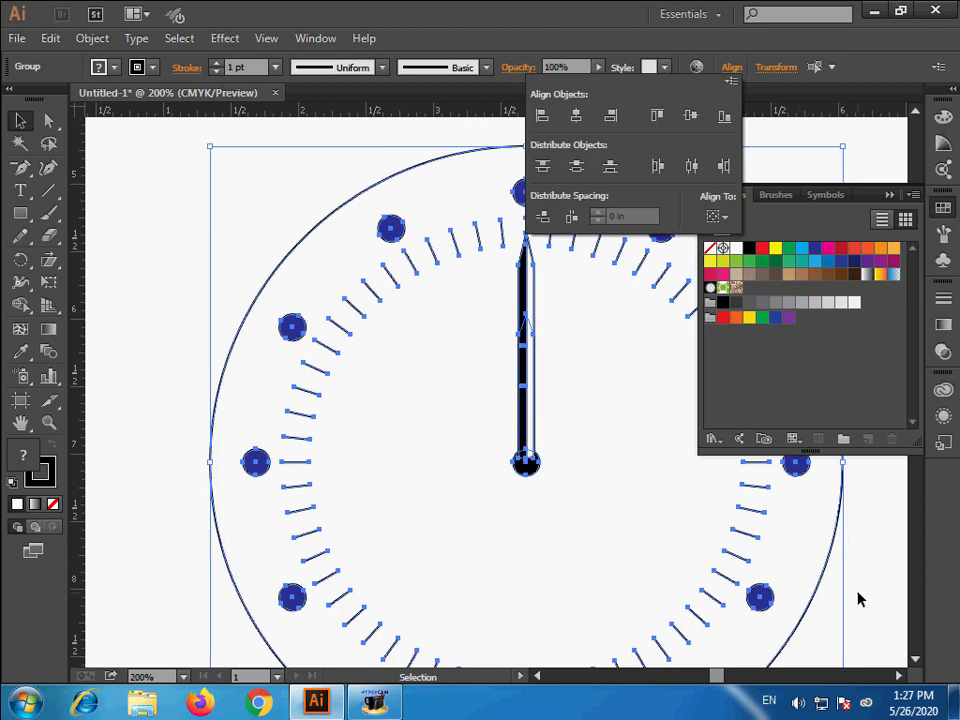
left_click_drag(619, 497, 469, 527)
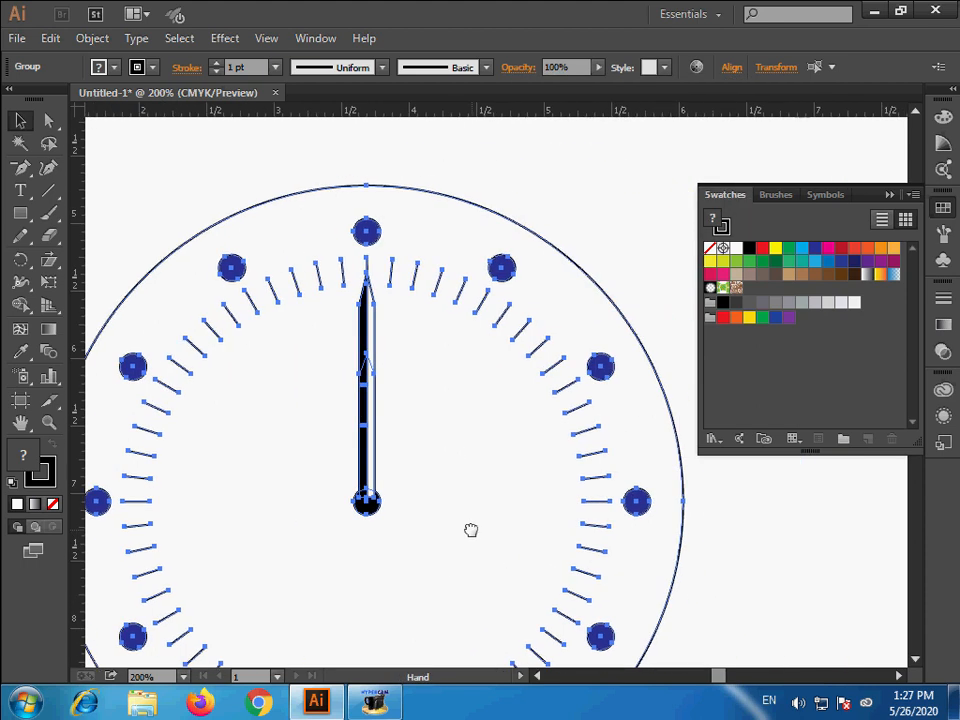
left_click(698, 549)
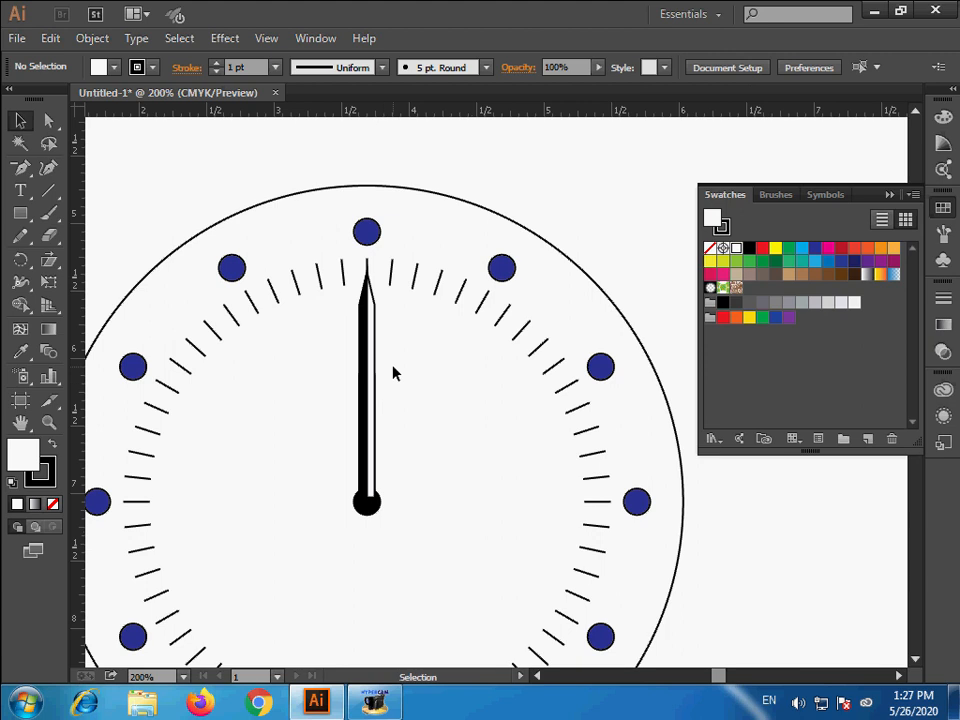
- Rotate the long hand counterclockwise around the center dot to point at the ten o'clock circle
left_click(366, 380)
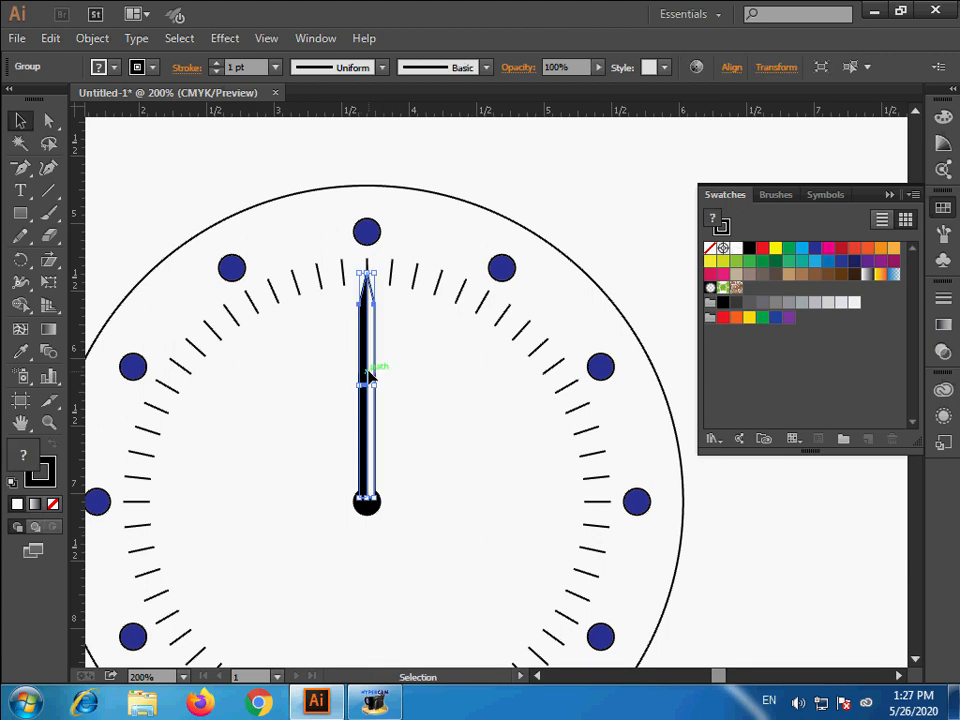
left_click(20, 259)
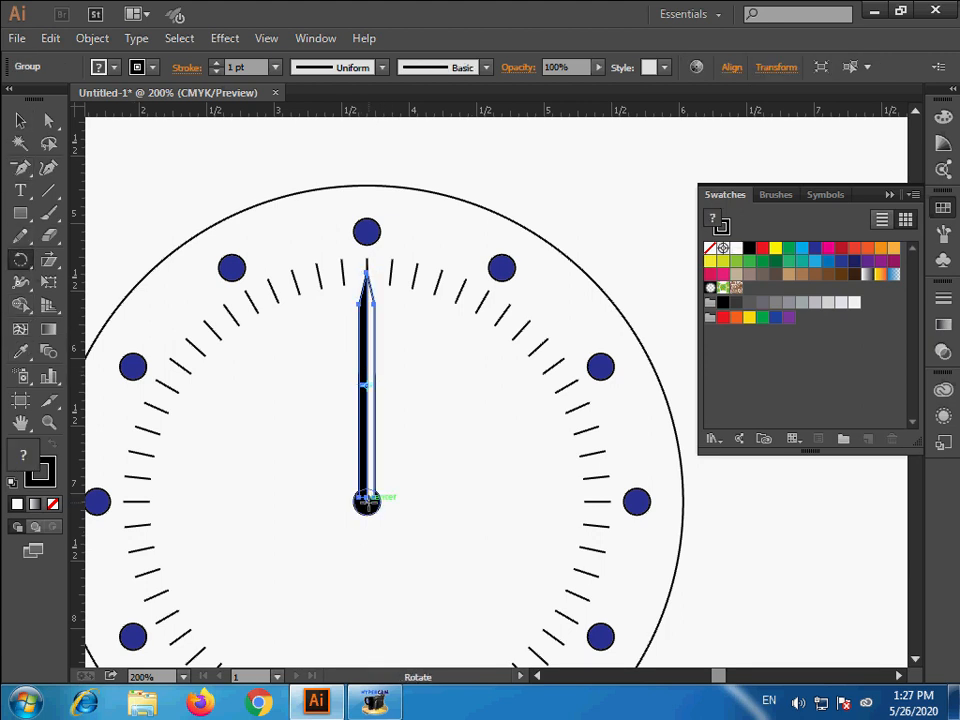
left_click(366, 500)
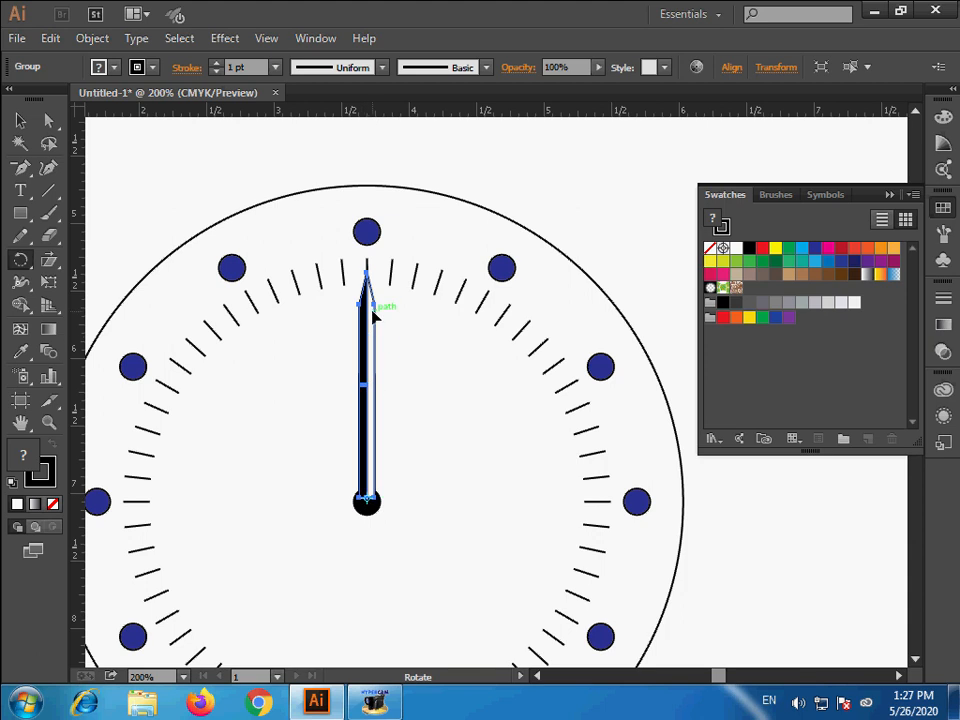
left_click_drag(366, 312, 194, 397)
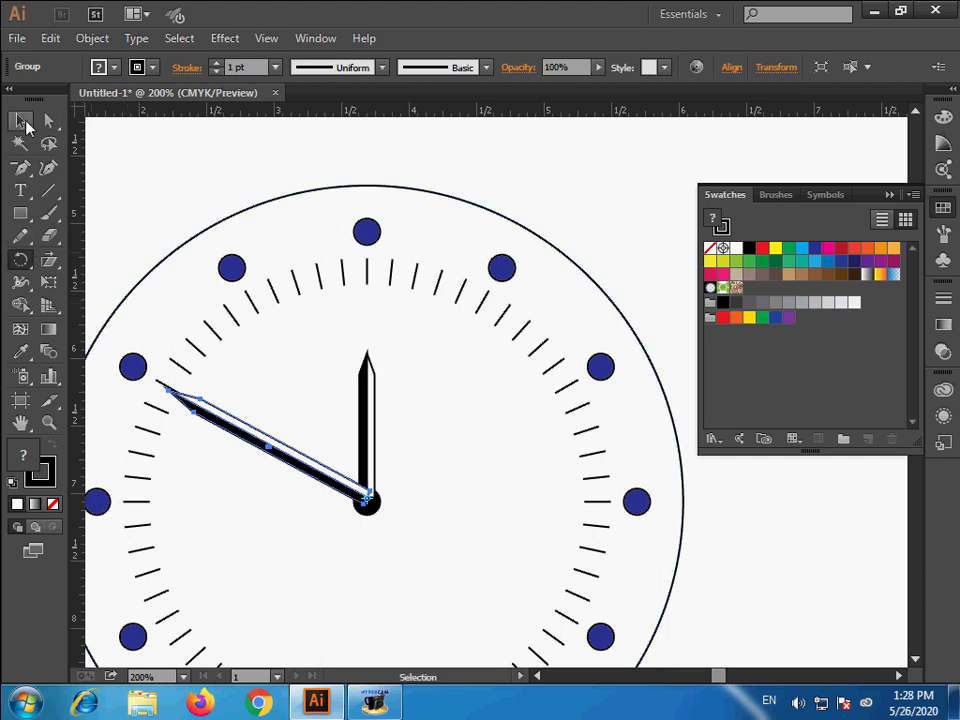
- Make a copy of the short hand stretched up to the twelve o'clock circle and narrow it into a thin second hand
left_click(20, 120)
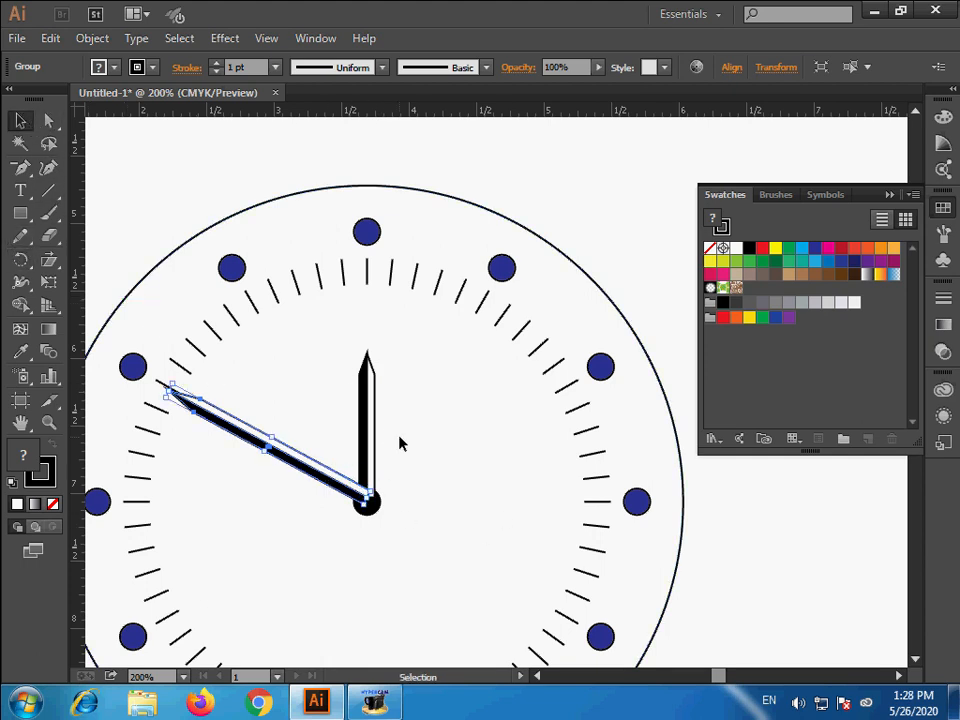
key("a")
left_click(370, 430)
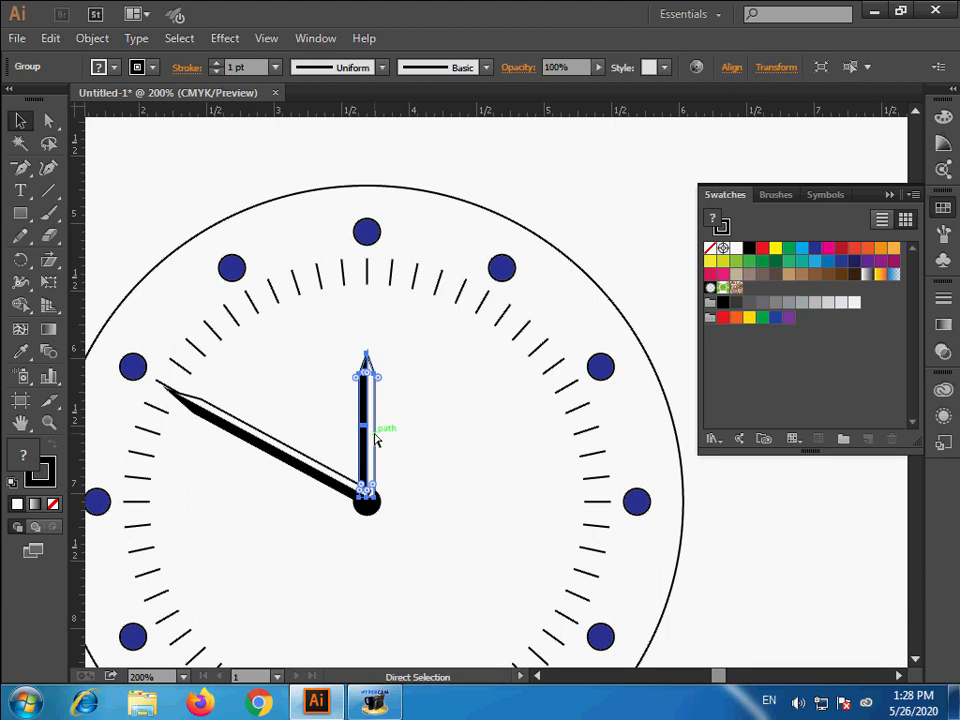
key("v")
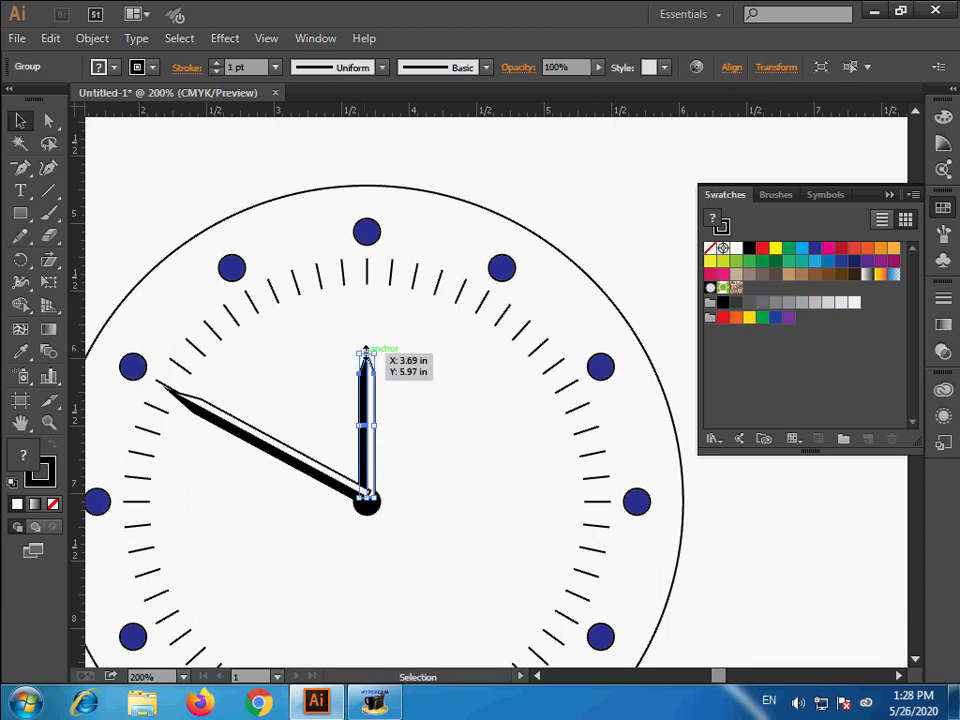
left_click_drag(366, 354, 366, 234)
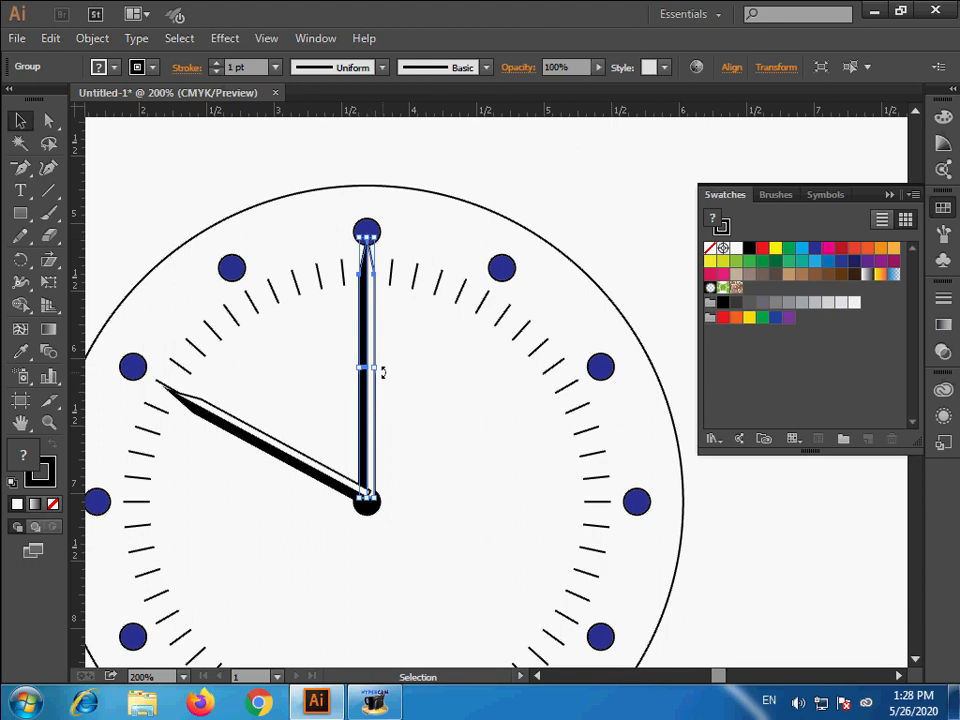
left_click_drag(378, 370, 381, 377)
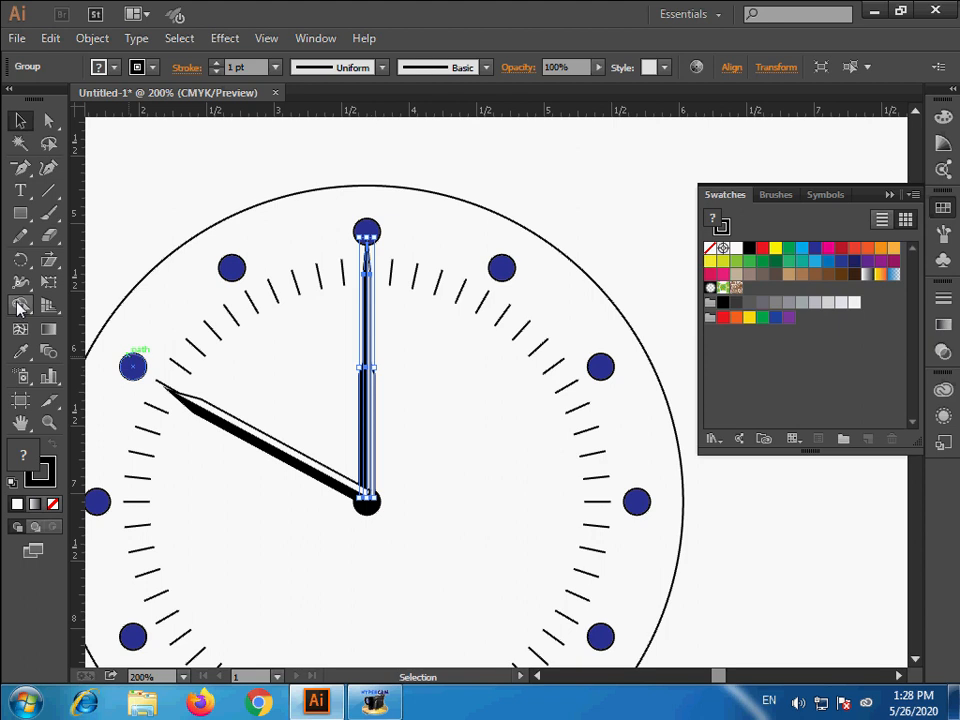
- Rotate the thin hand clockwise around its base to point between the one and two o'clock circles
left_click(20, 259)
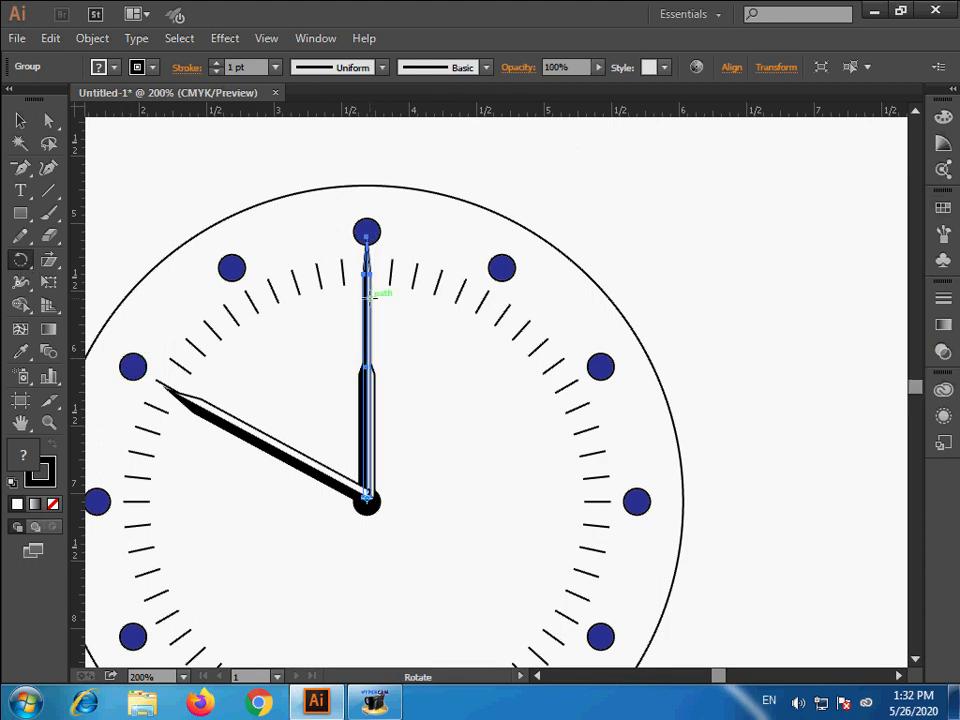
left_click_drag(369, 296, 490, 364)
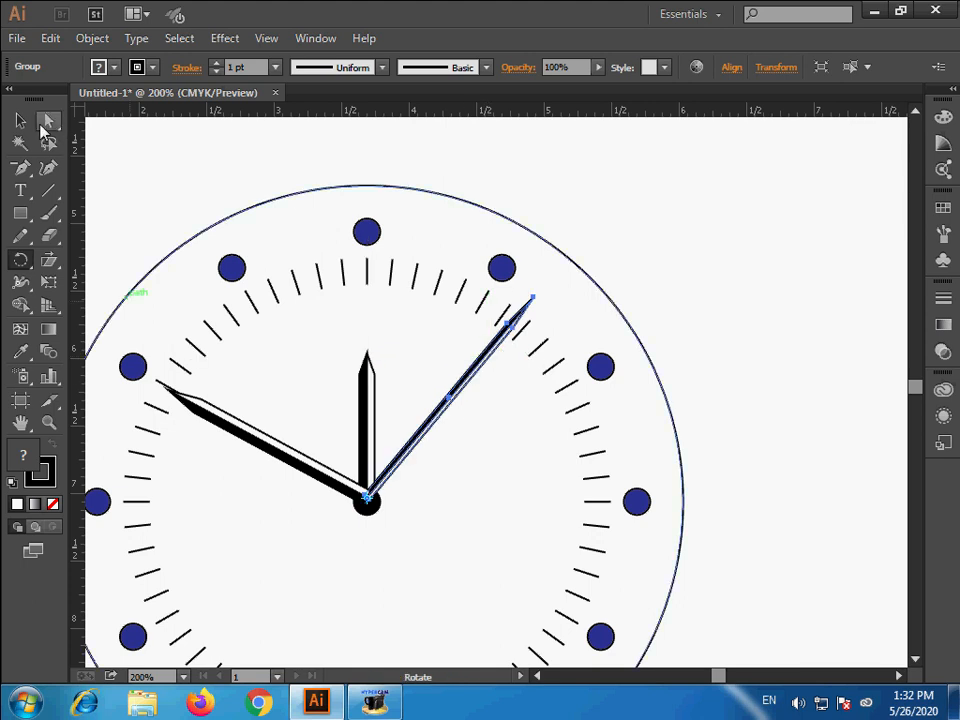
left_click(22, 120)
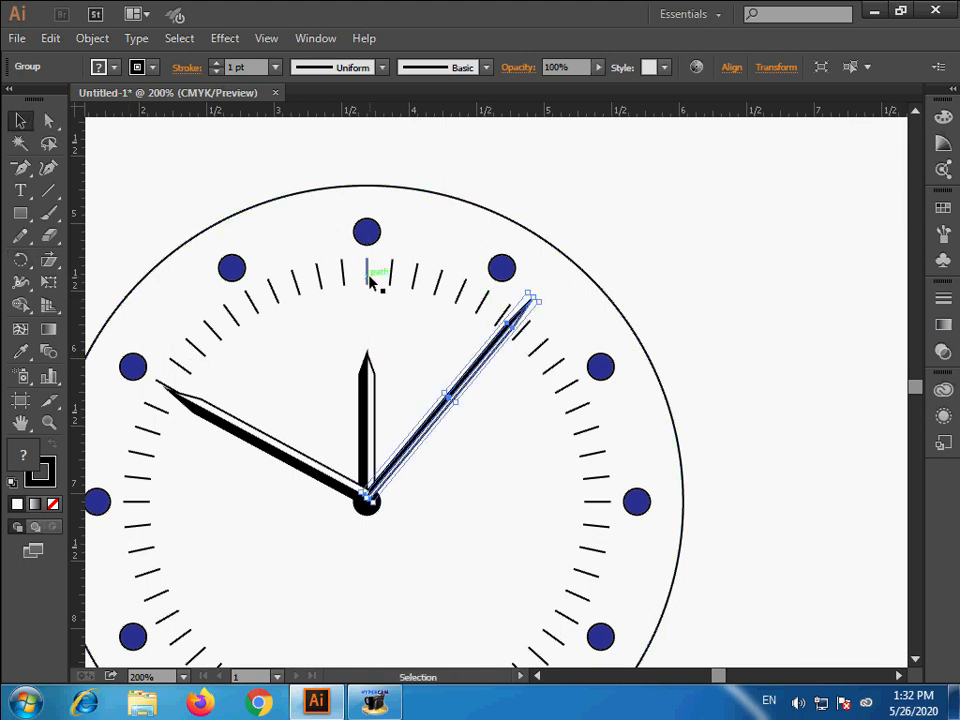
- Select the twelve ticks that point at the blue hour circles and set their stroke weight to 3 pt
left_click(369, 278)
left_click(49, 121)
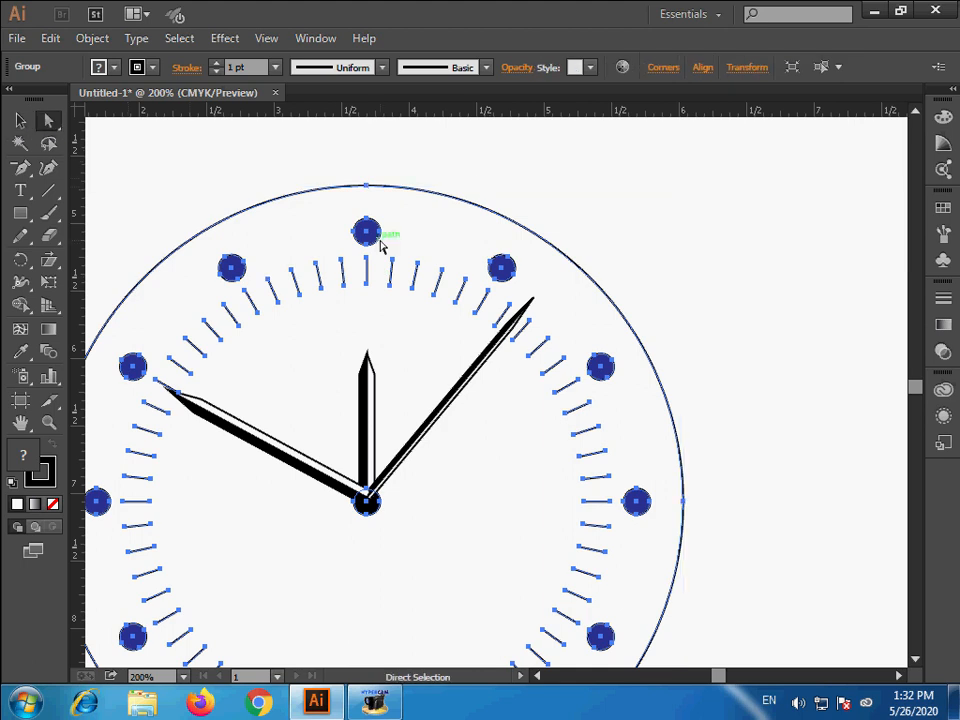
left_click(484, 178)
left_click(368, 270)
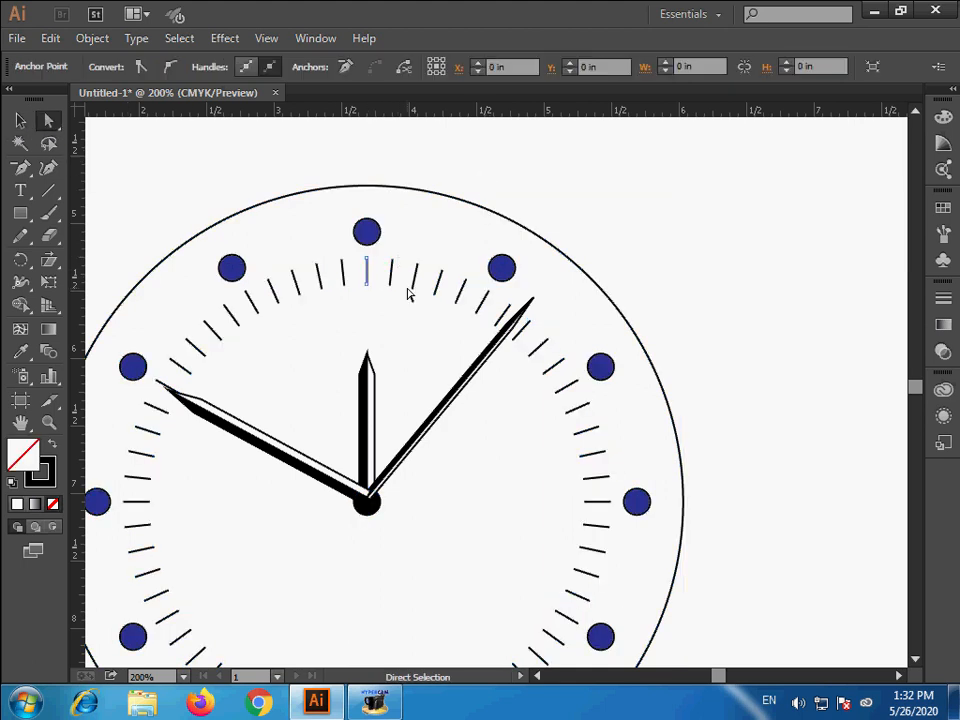
left_click(482, 306, "shift")
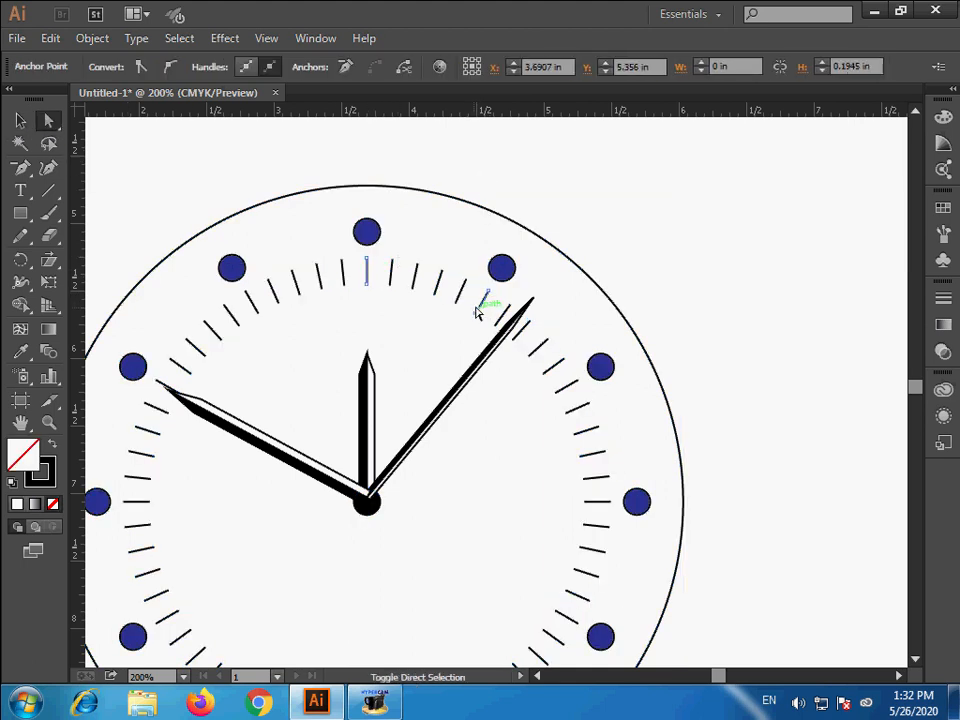
left_click(256, 308, "shift")
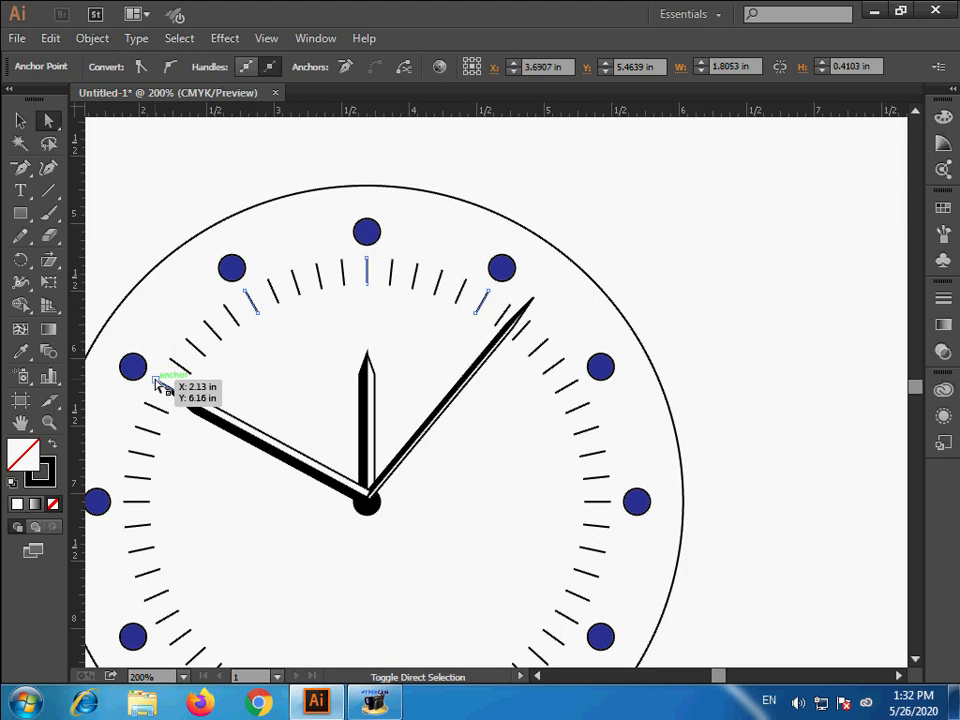
left_click(157, 382, "shift")
left_click(575, 390, "shift")
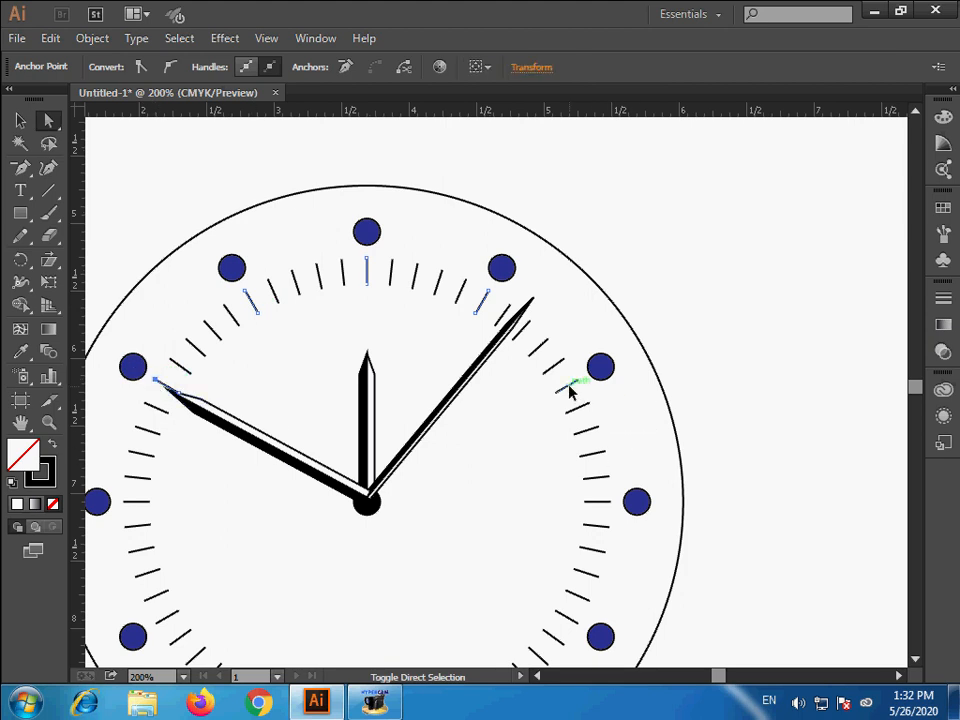
left_click(602, 508, "shift")
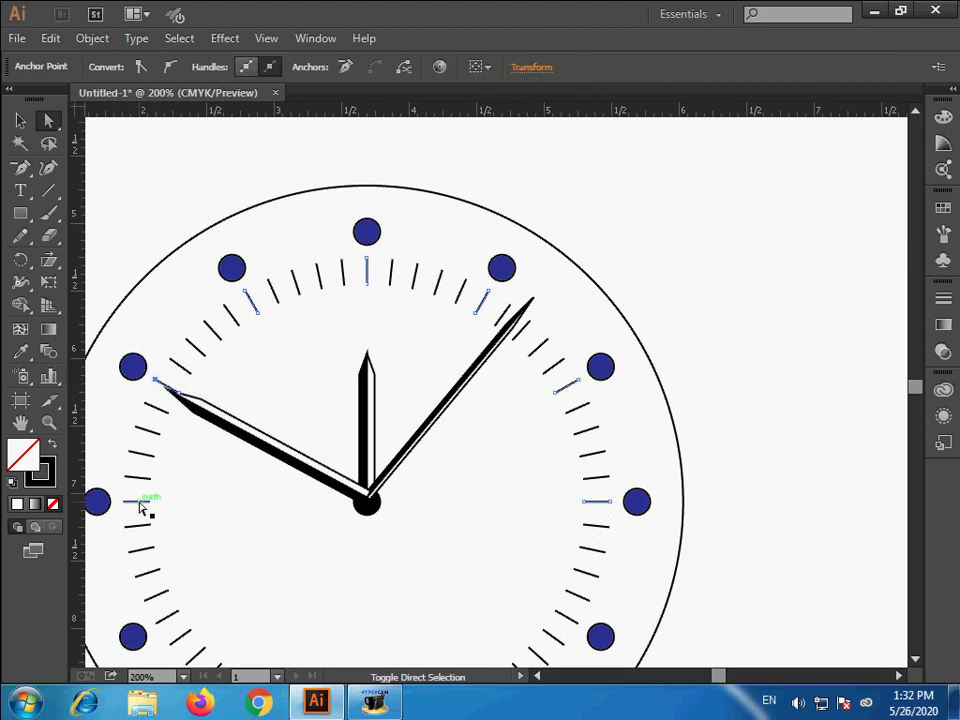
left_click(143, 506, "shift")
left_click(173, 619, "shift")
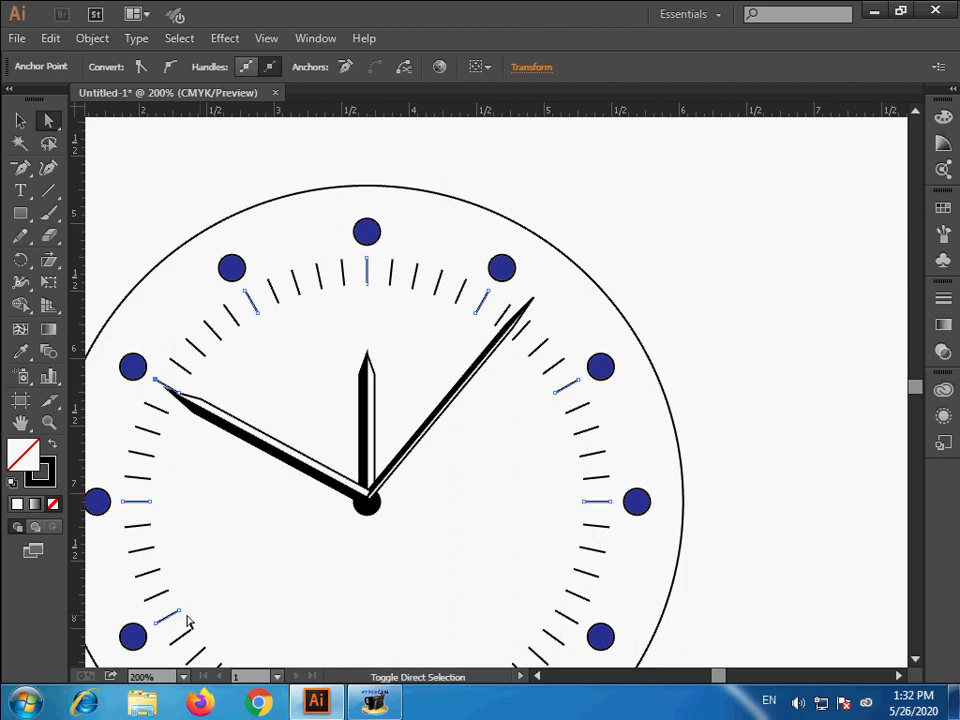
left_click(561, 615, "shift")
left_click_drag(517, 606, 524, 512)
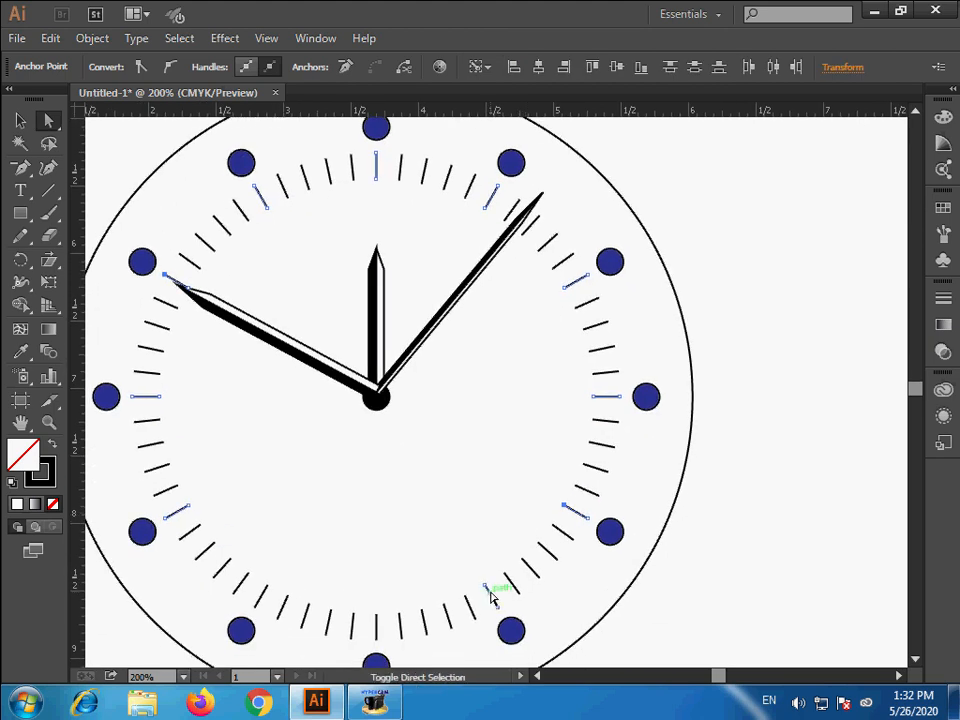
left_click(489, 593, "shift")
left_click(375, 624, "shift")
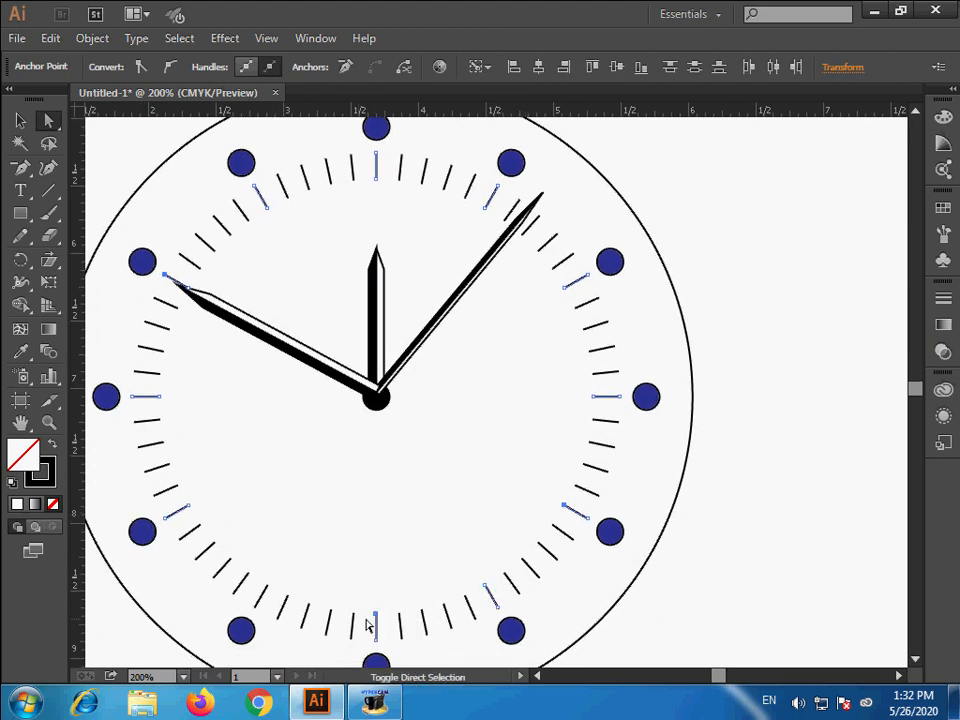
left_click(266, 592, "shift")
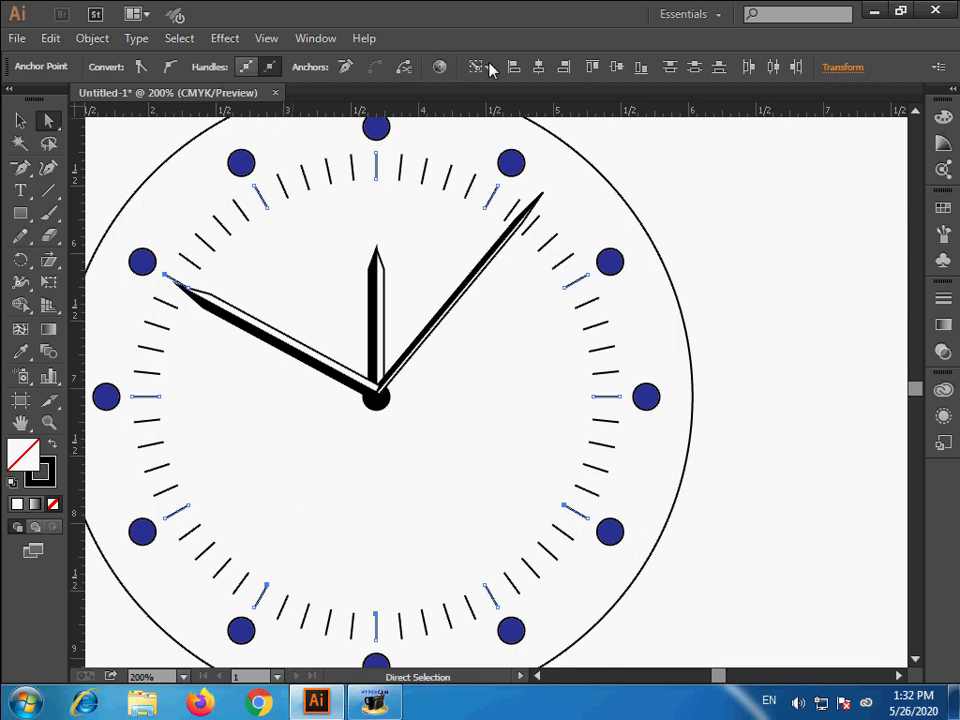
left_click(942, 300)
left_click(821, 309)
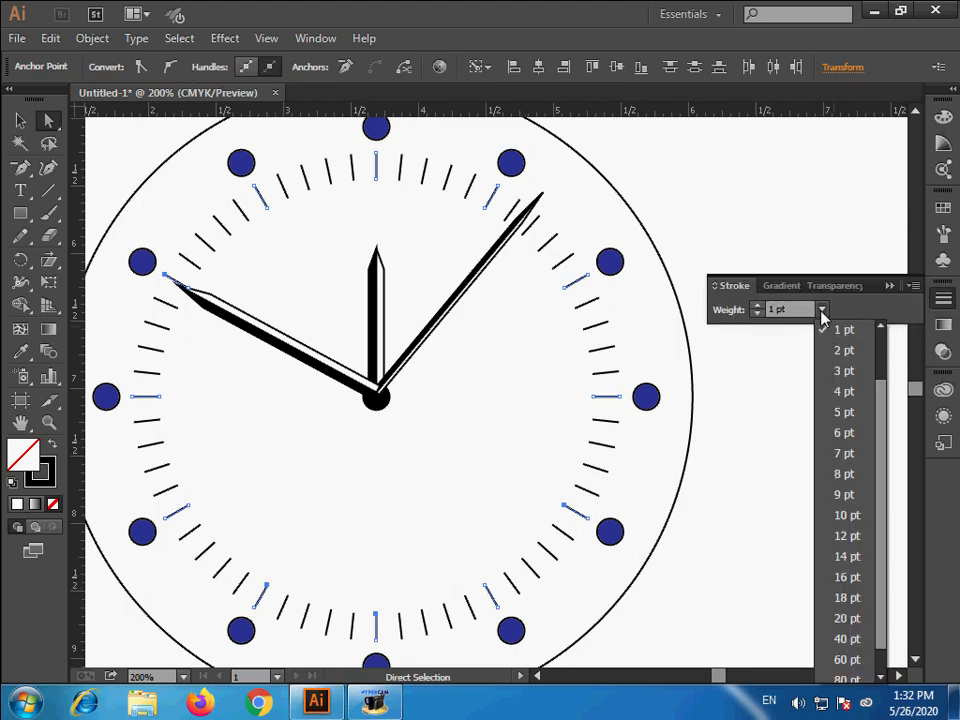
left_click(845, 372)
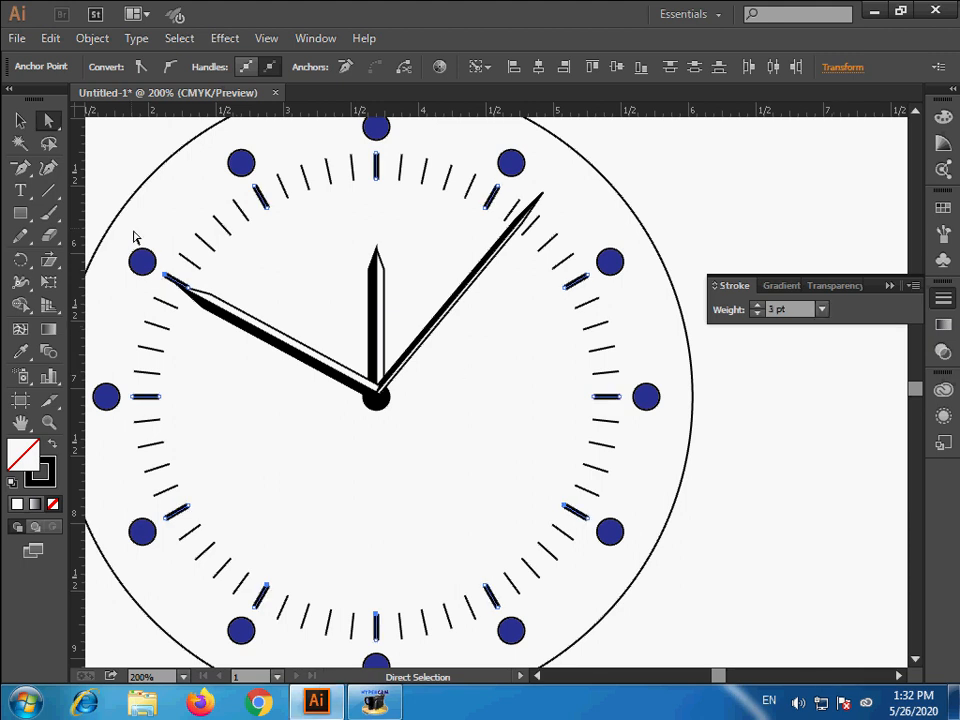
left_click(20, 120)
left_click(719, 430)
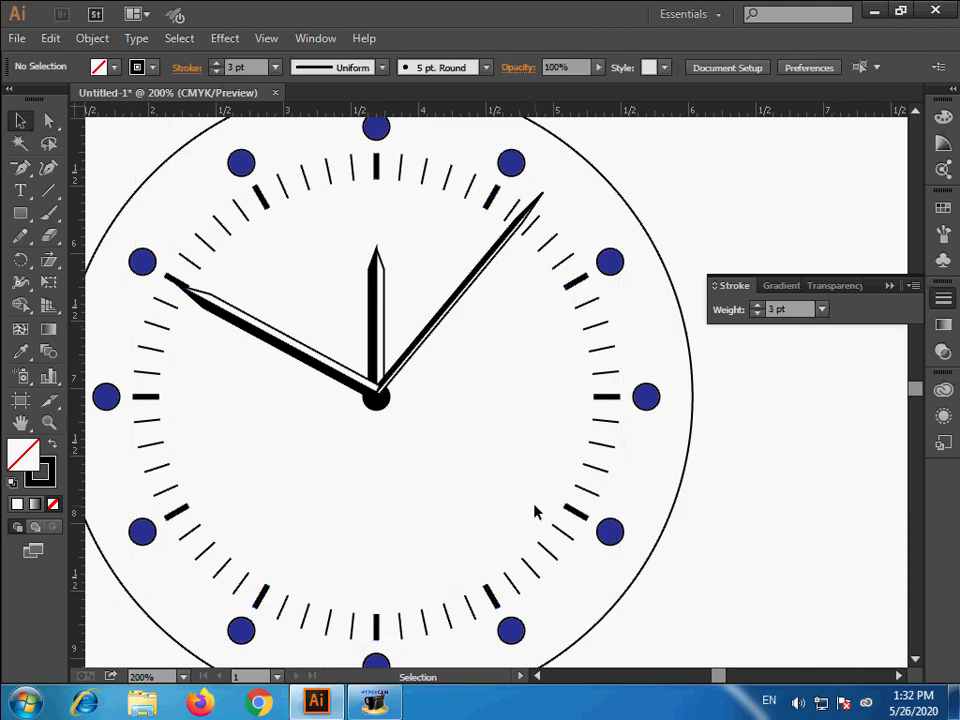
- Select the clock face together with all three hands and group them into one object
left_click(518, 467, "ctrl+alt")
left_click(518, 467, "ctrl+alt")
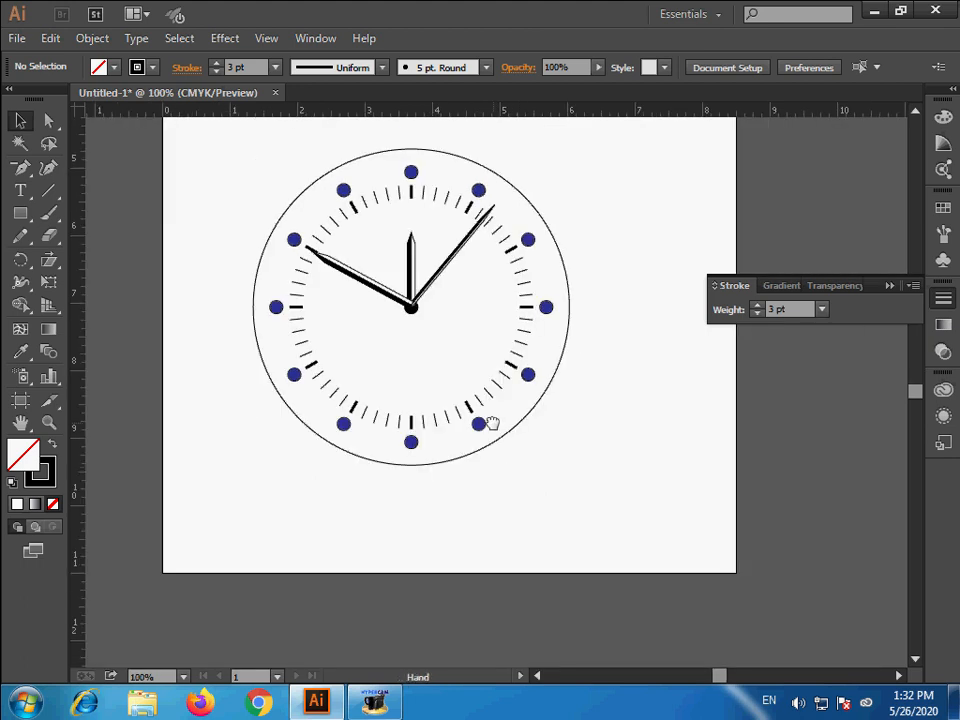
left_click_drag(367, 344, 380, 436)
left_click_drag(240, 214, 637, 582)
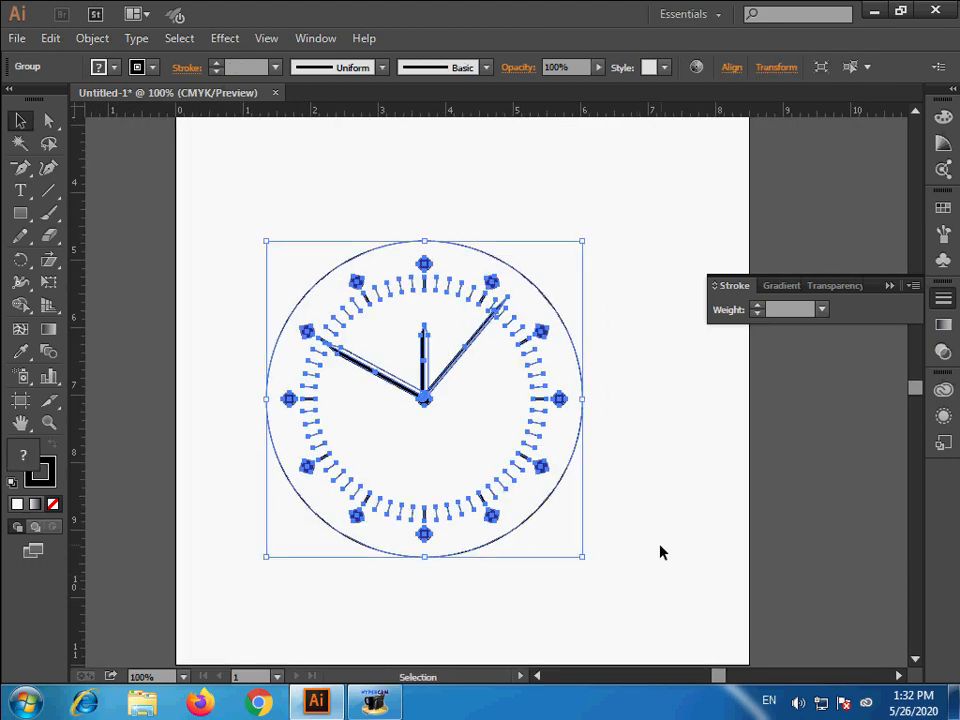
left_click(661, 550)
- Fill the clock's large outer circle with the lightest gray swatch and send it behind the ticks and hour circles
left_click(52, 124)
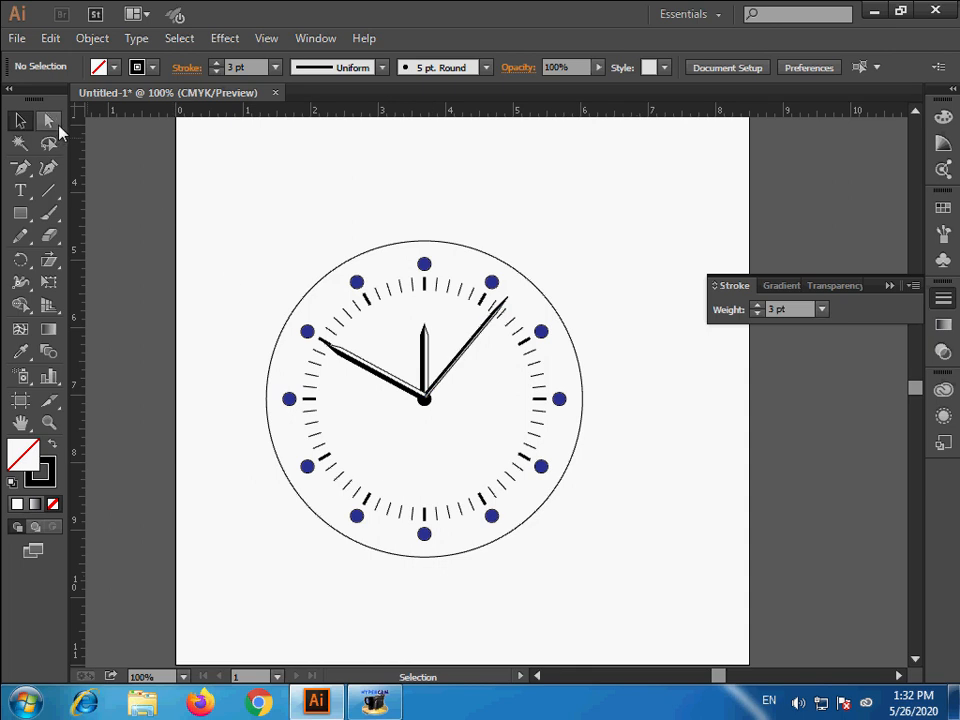
left_click(401, 245)
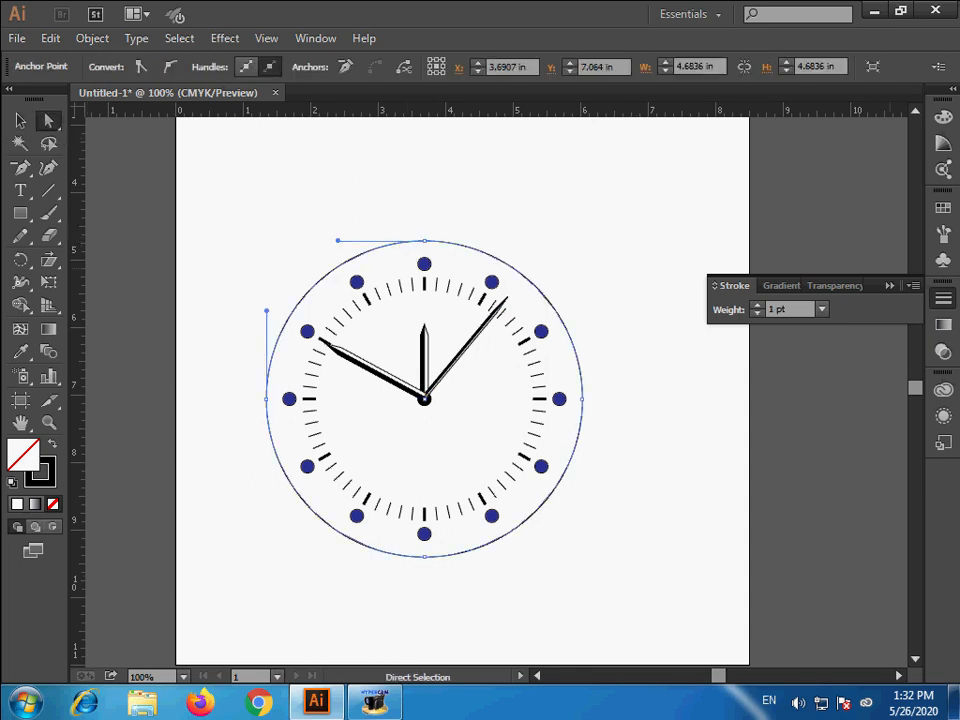
left_click(943, 208)
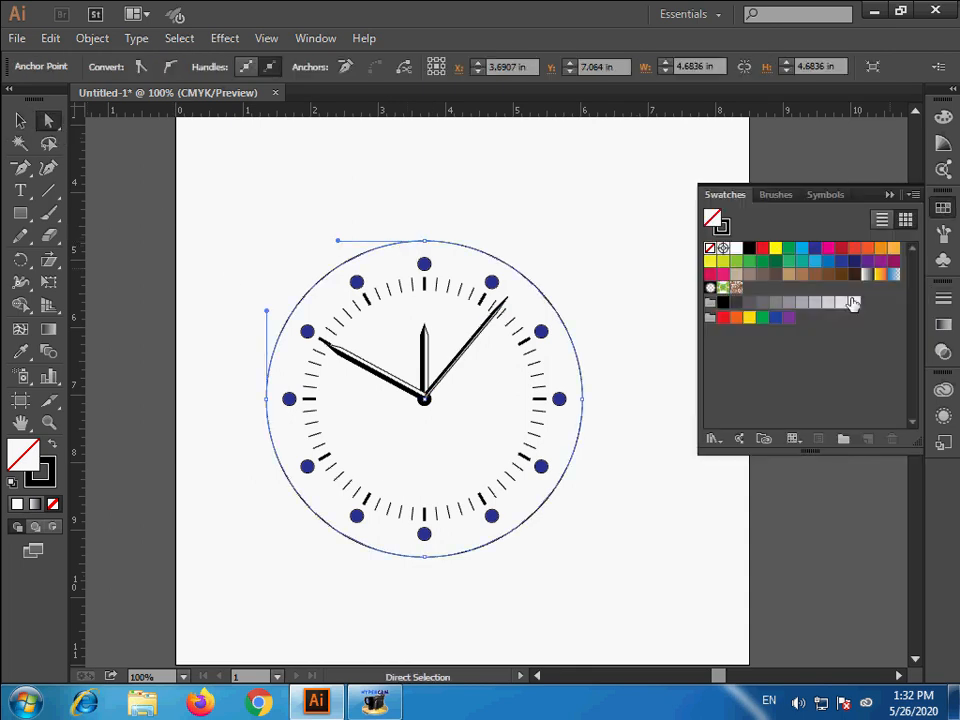
left_click(853, 303)
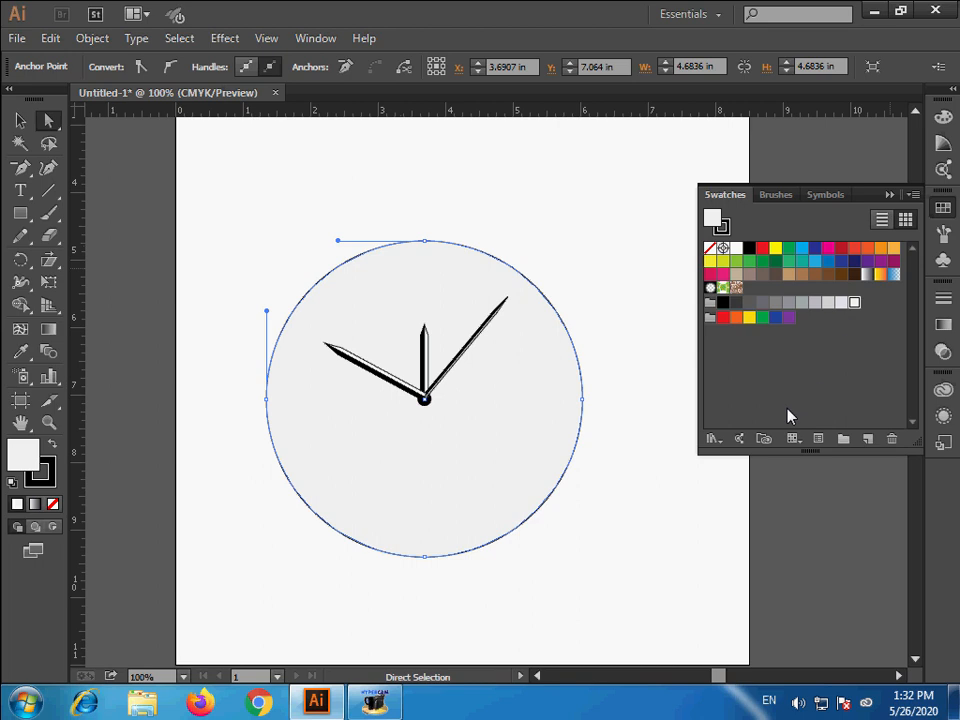
key("ctrl+shift+bracketleft")
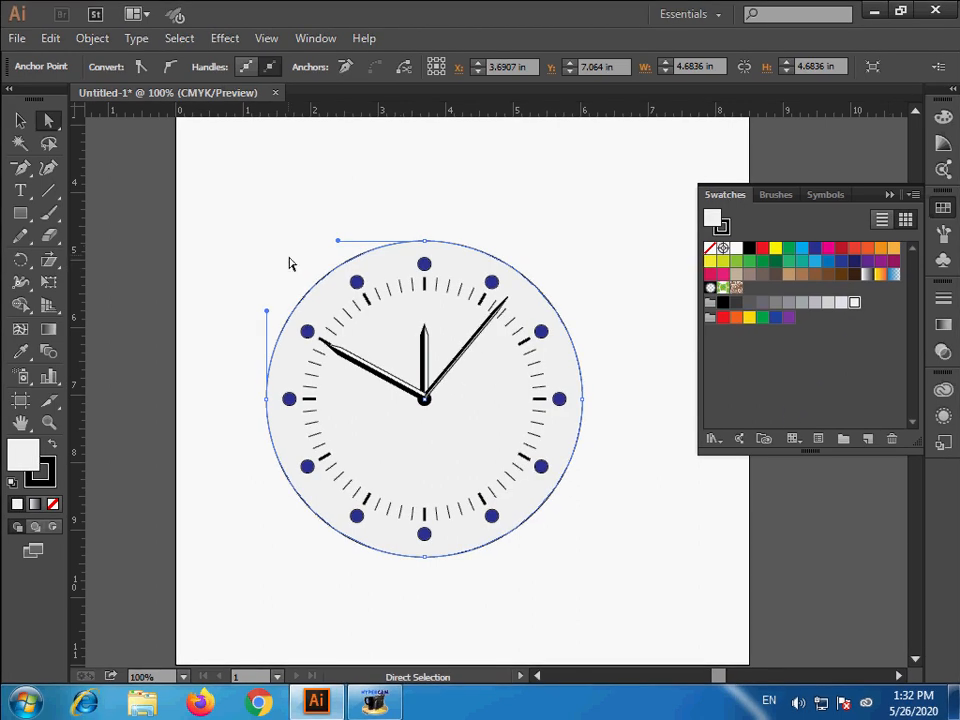
left_click(20, 120)
left_click(652, 446)
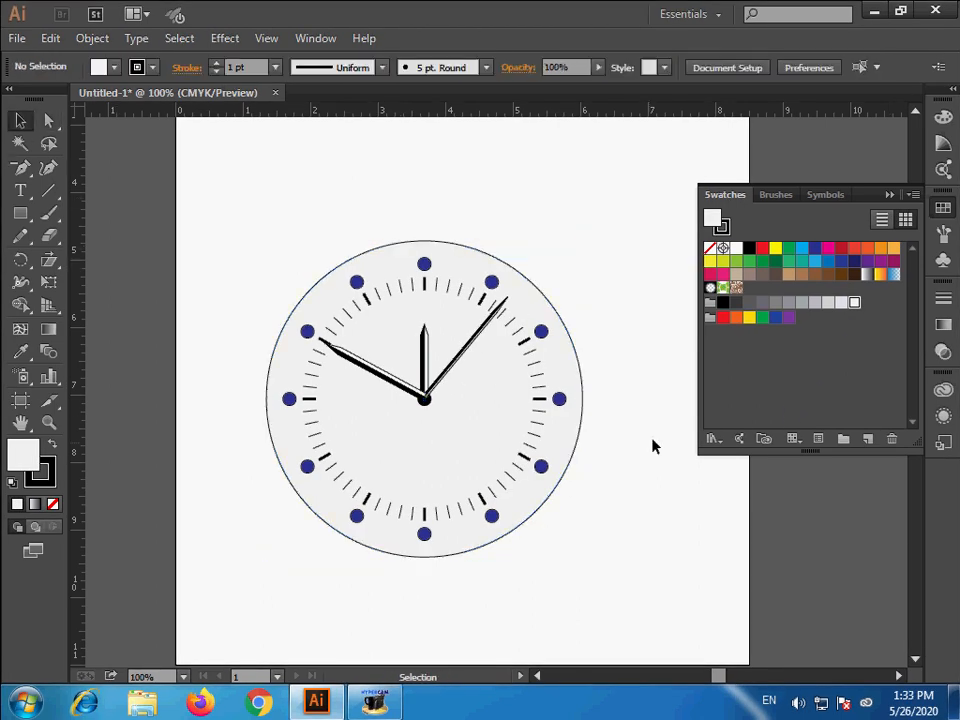
- Select the grouped clock at its center dot and nudge it slightly downward
key("ctrl+space")
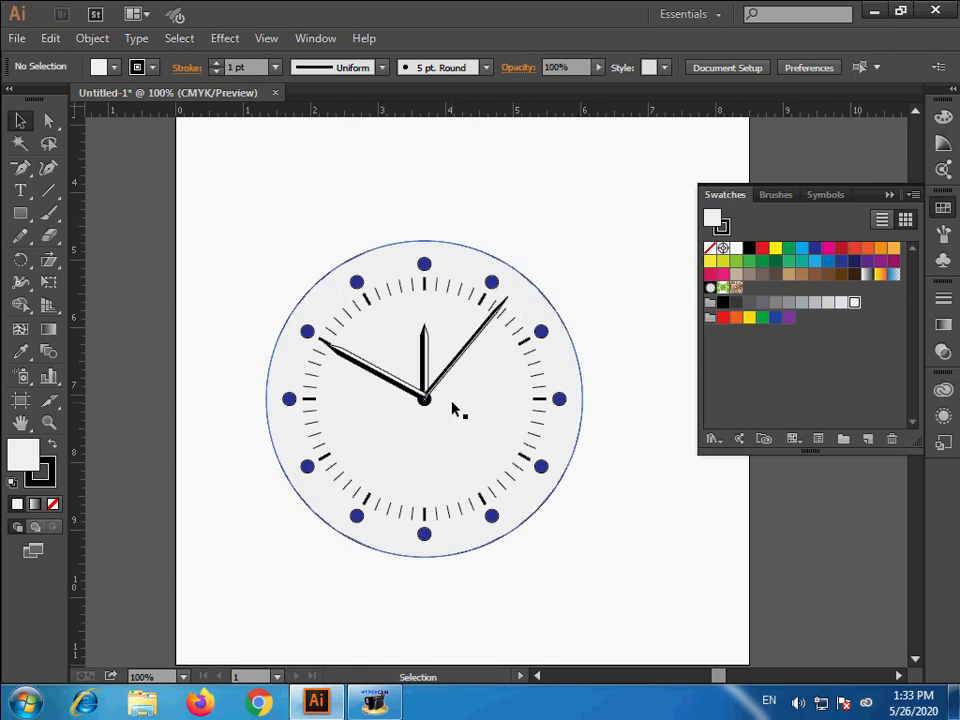
key("ctrl+space")
left_click_drag(381, 354, 495, 459)
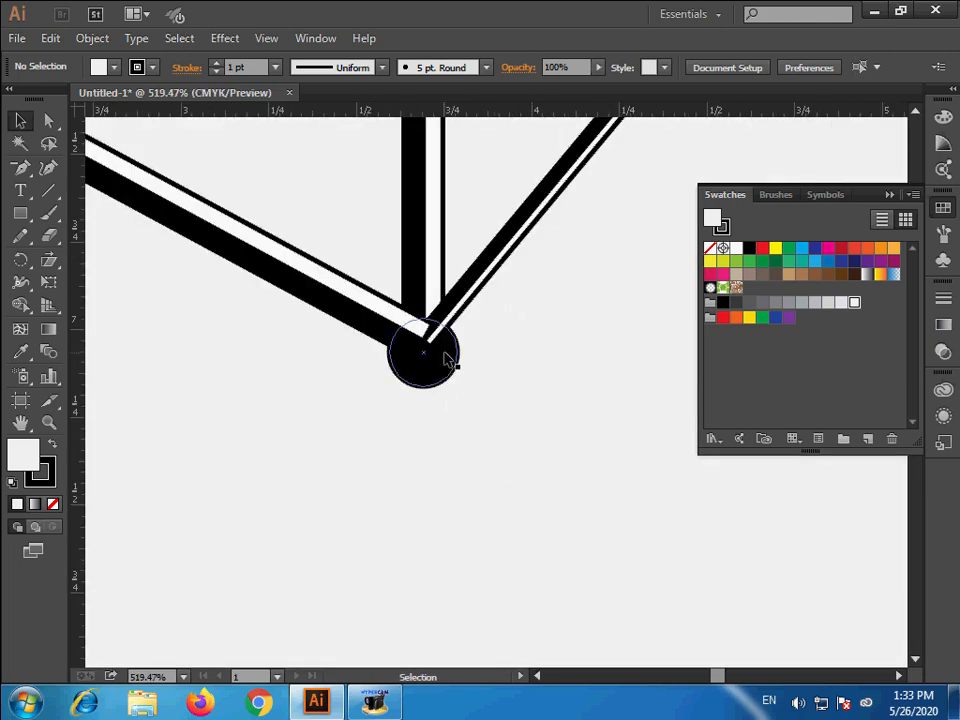
left_click(445, 383)
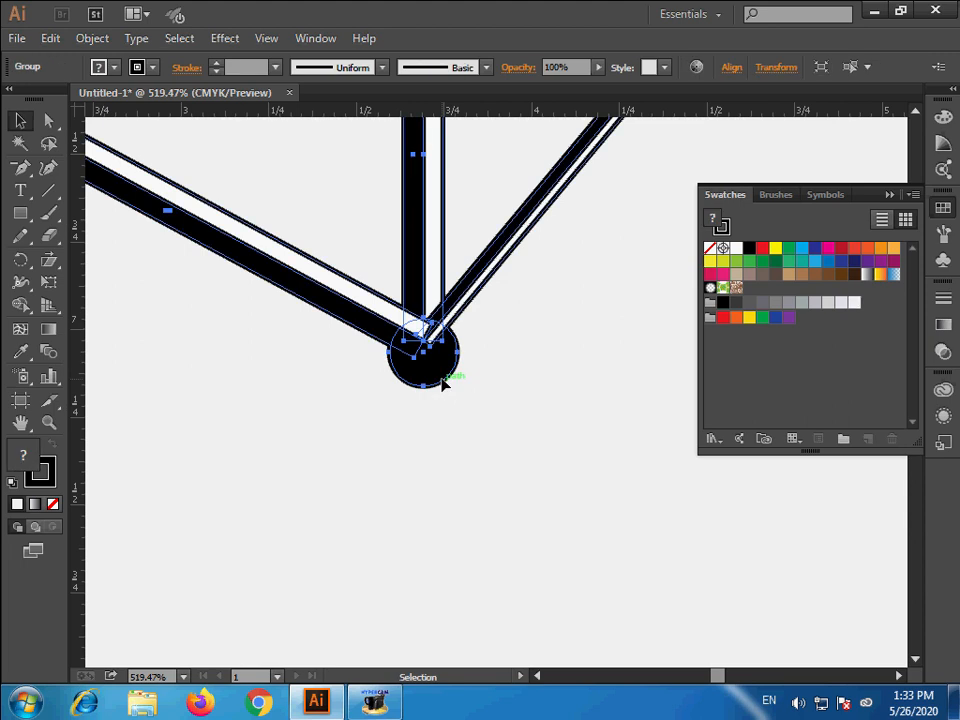
left_click(48, 120)
key("Down")
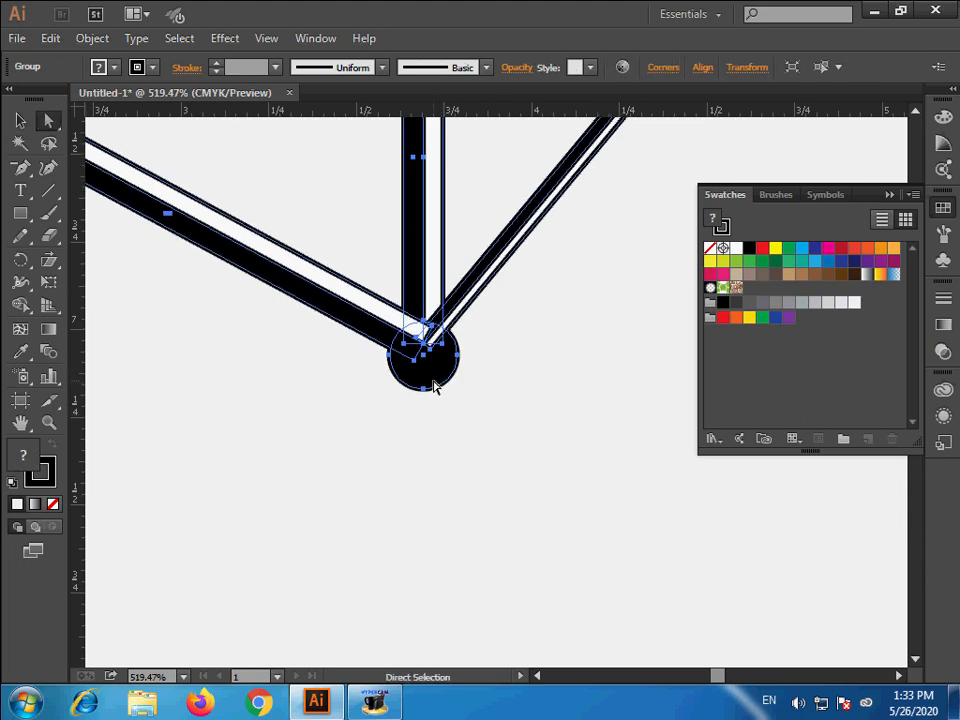
left_click(478, 456, "ctrl+alt")
left_click(478, 456, "ctrl+alt")
left_click(478, 456, "ctrl+alt")
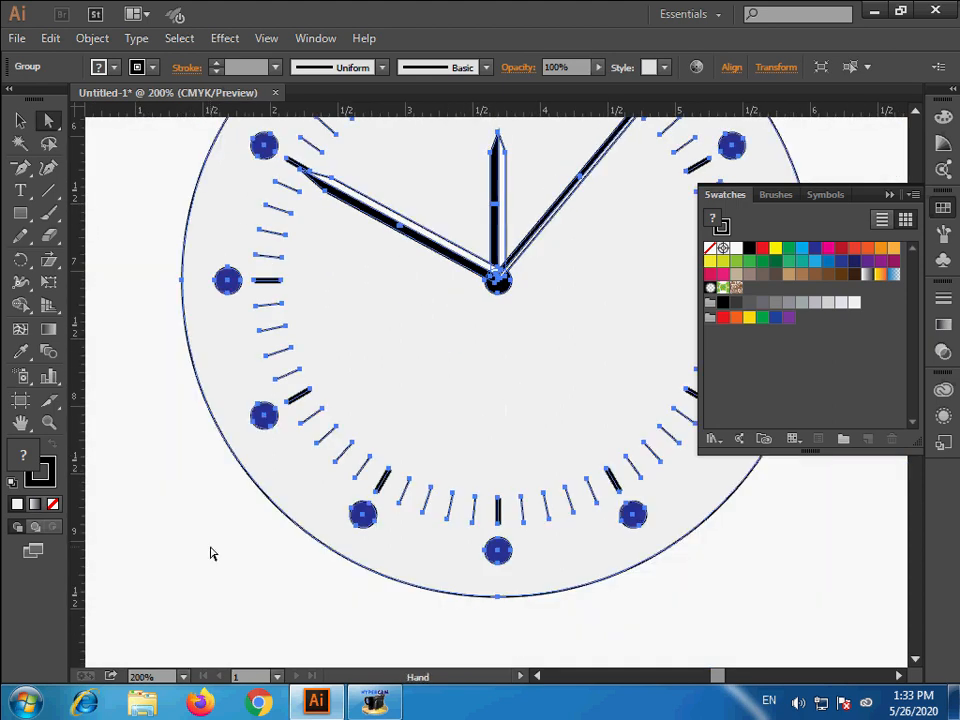
- Ungroup the clock twice so the center dot, face circle, ticks and hands become separate objects
left_click(210, 549)
left_click(505, 298)
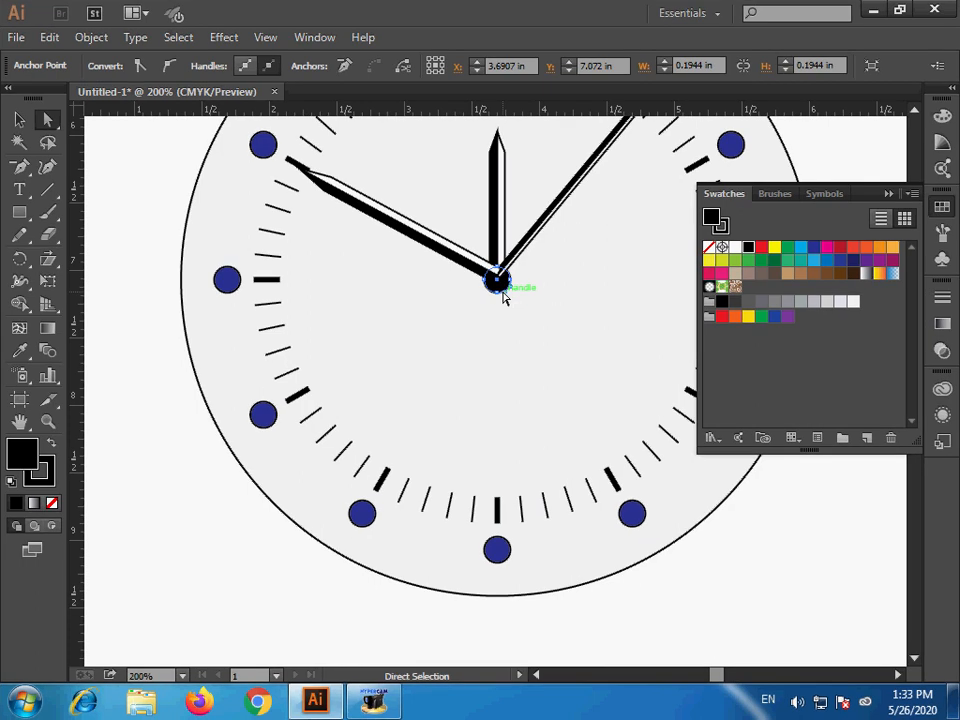
left_click(19, 119)
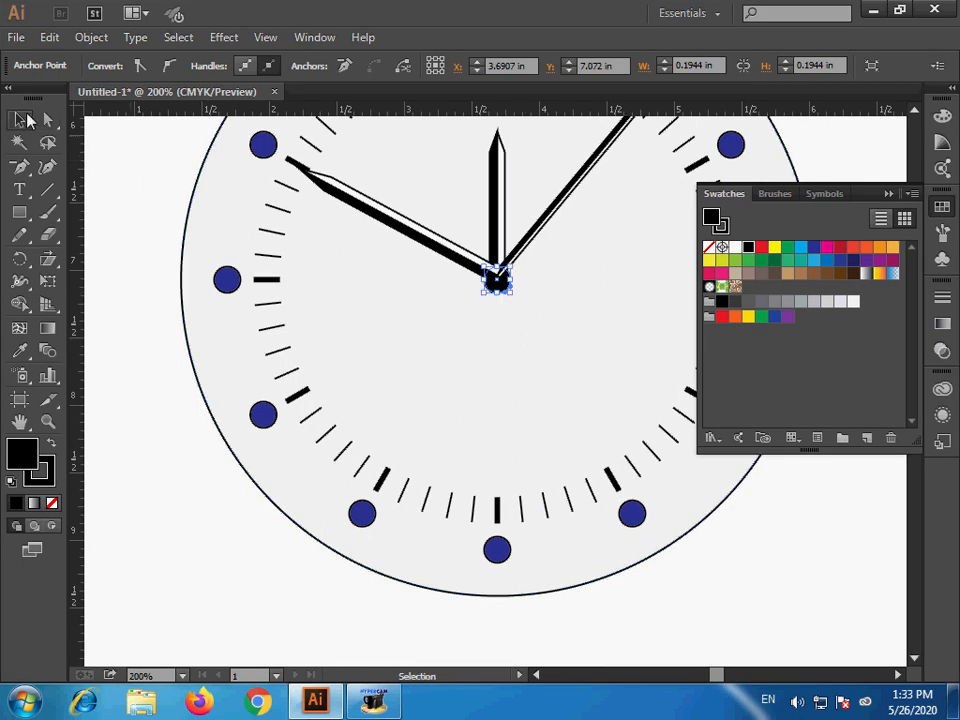
left_click(405, 226)
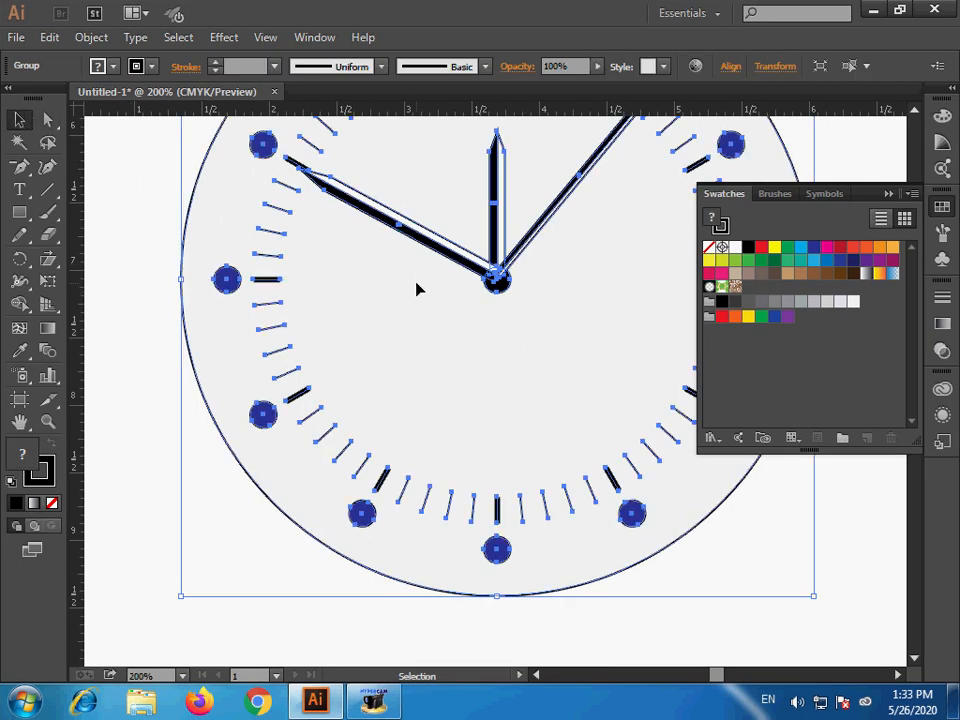
key("ctrl")
left_click(259, 538)
left_click(499, 295)
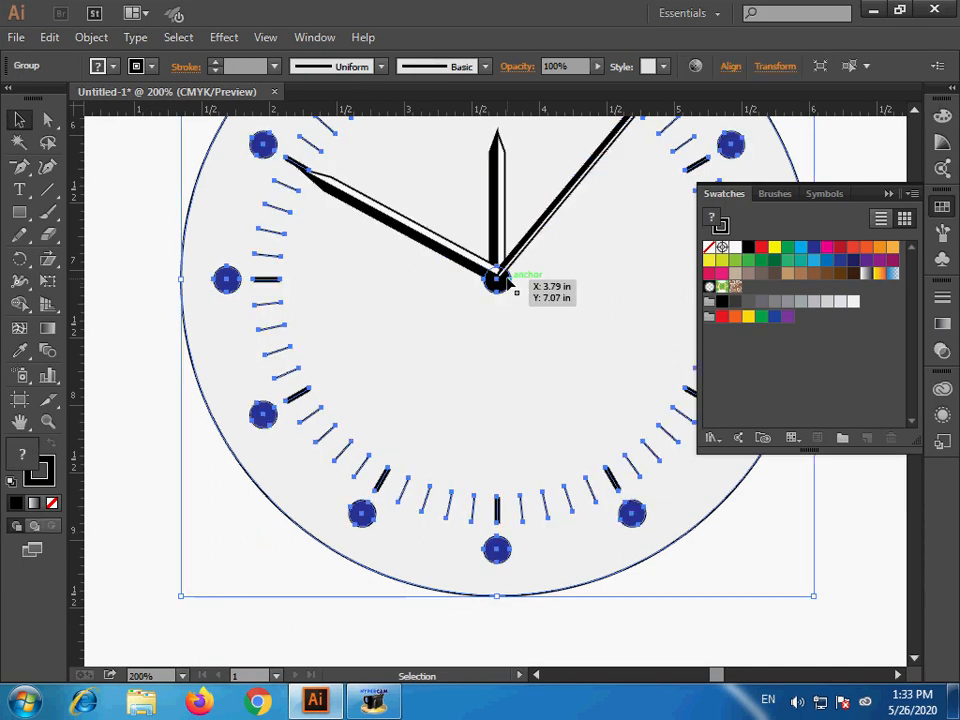
key("ctrl+shift+g")
left_click(236, 463)
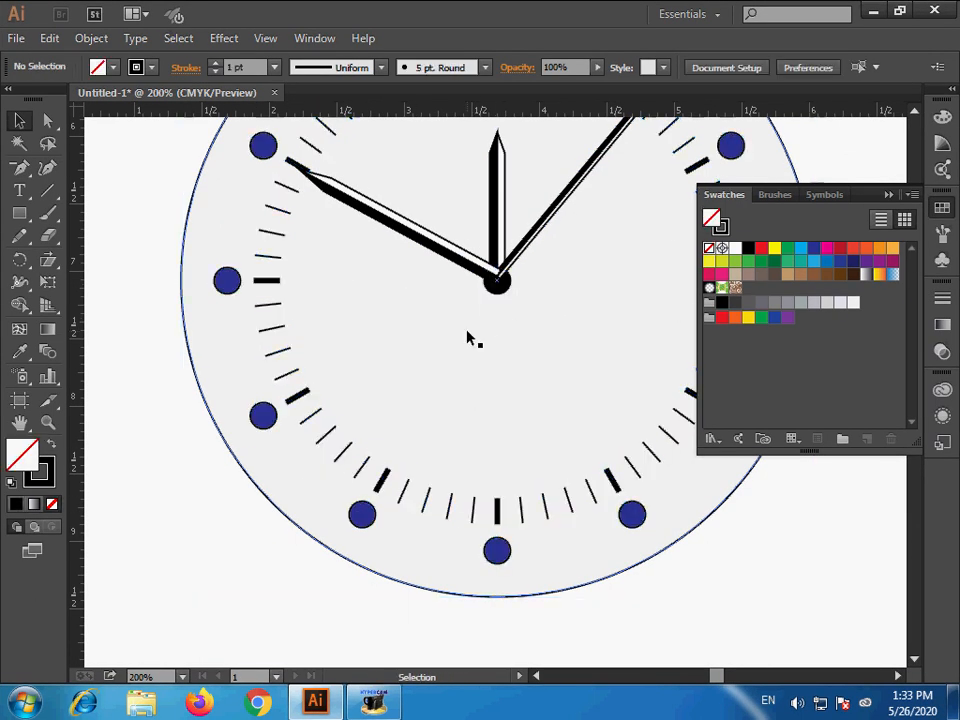
- Bring the black center dot to the front so it covers the base ends of the three hands
left_click(497, 282)
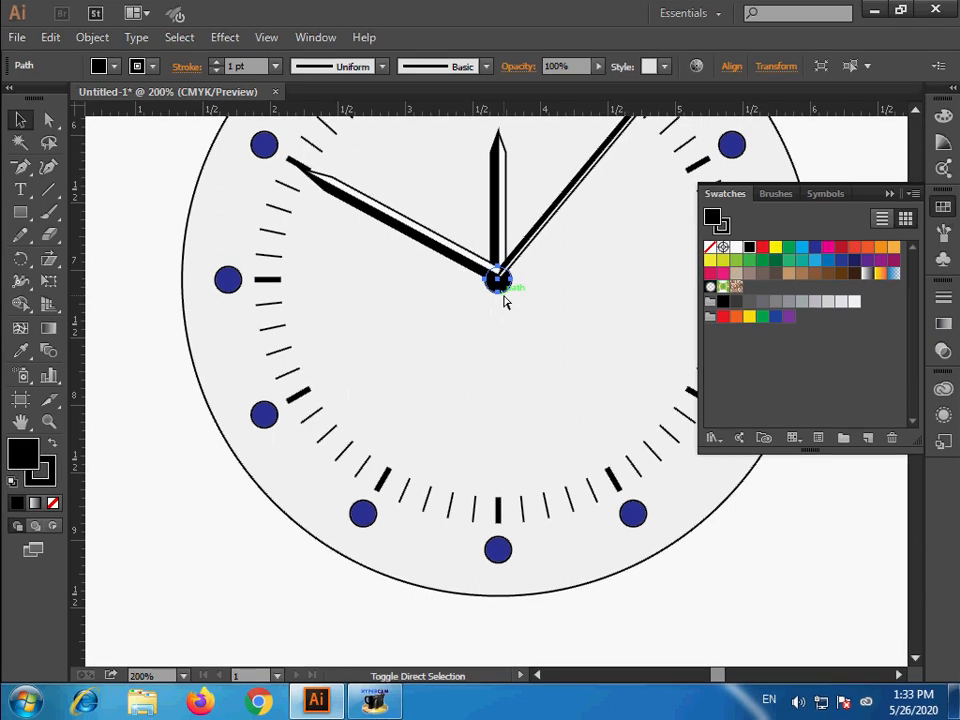
key("ctrl+shift+bracketright")
left_click(514, 339)
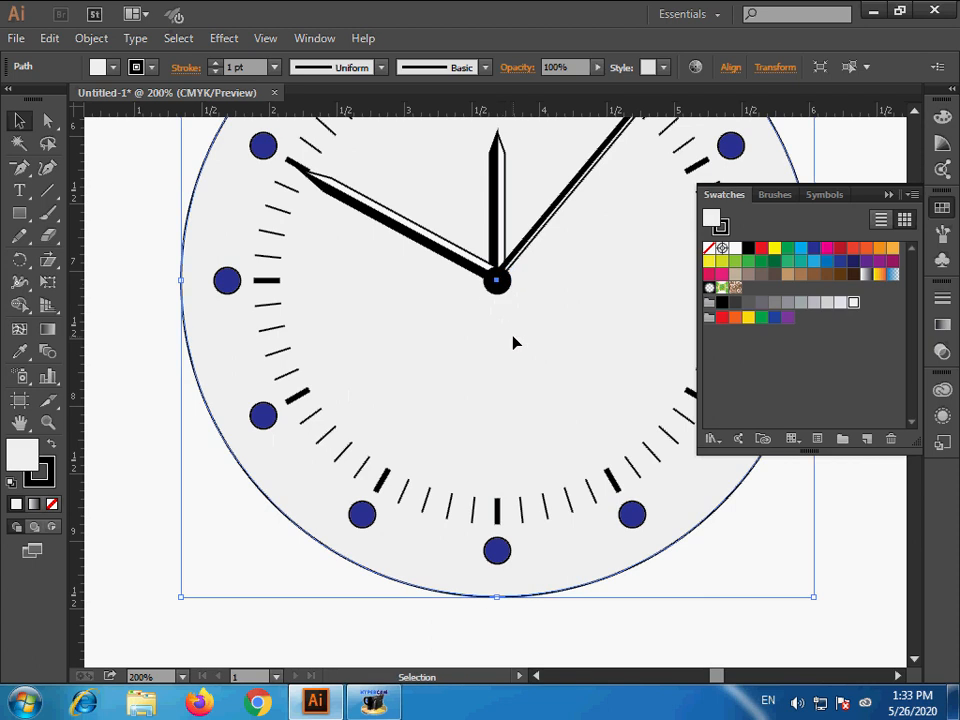
- Select every part of the clock, group them again and clear the selection
left_click(555, 305, "ctrl+alt")
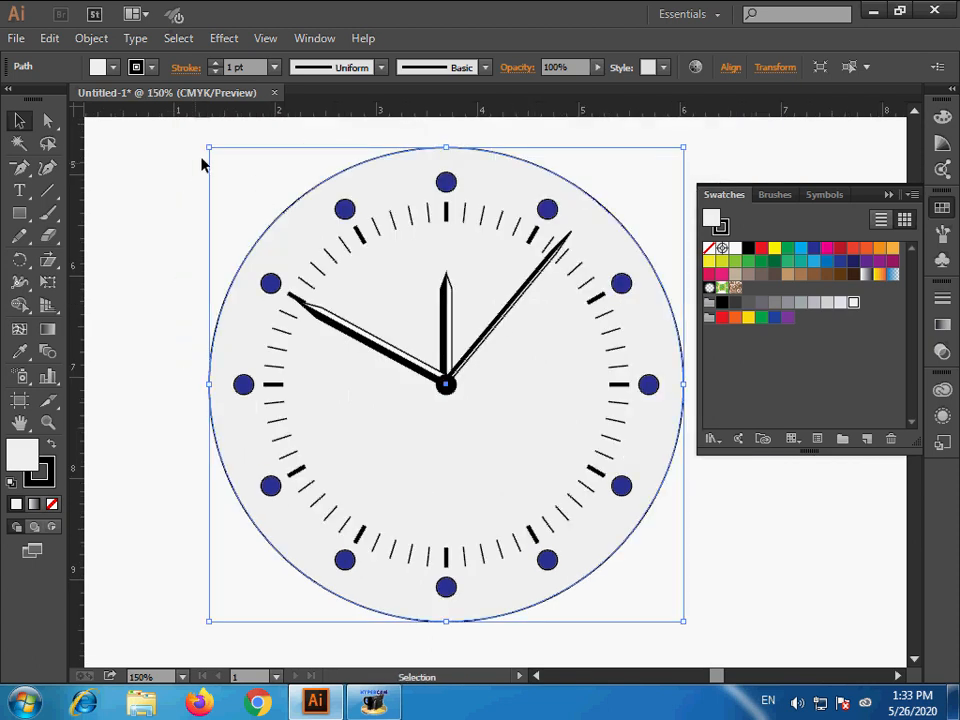
left_click_drag(172, 165, 741, 628)
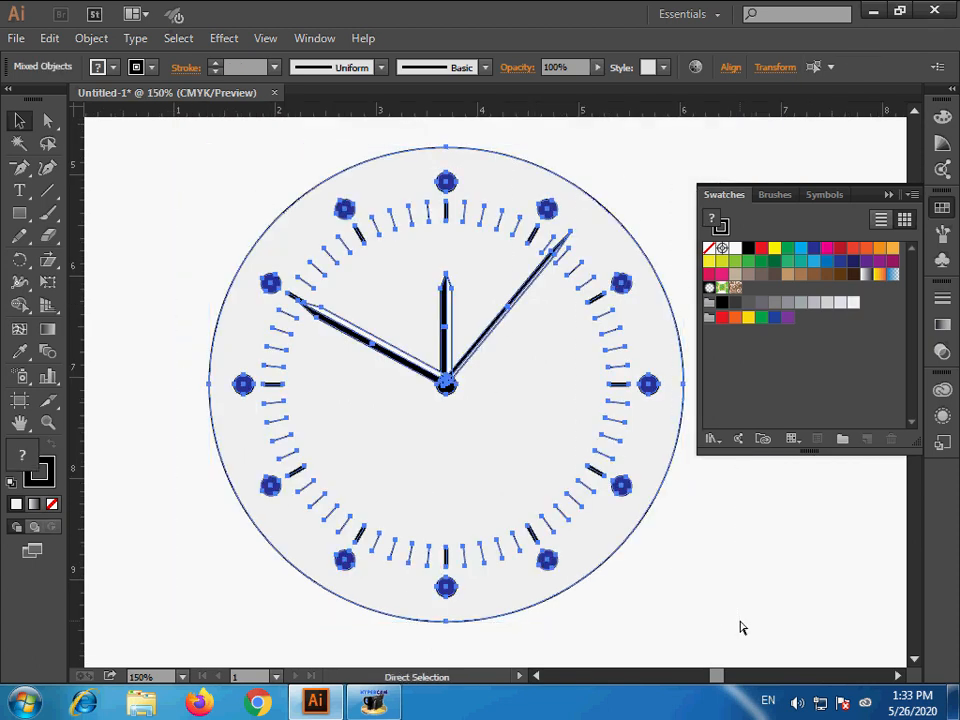
key("ctrl+g")
key("v")
left_click(757, 601)
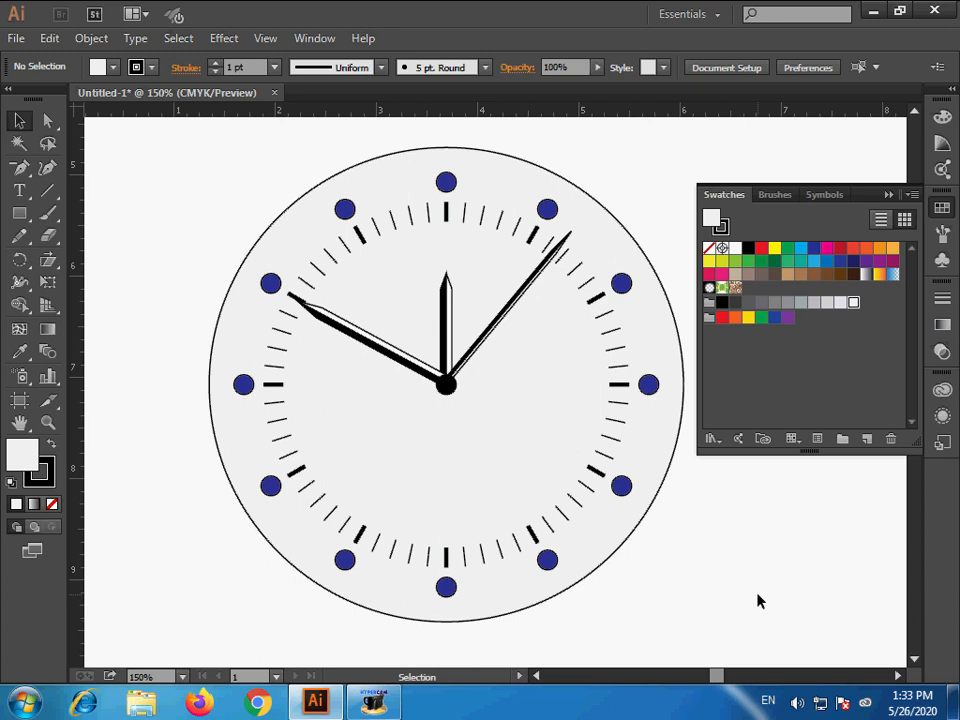
left_click(473, 361, "ctrl+alt")
left_click(473, 361, "ctrl+alt")
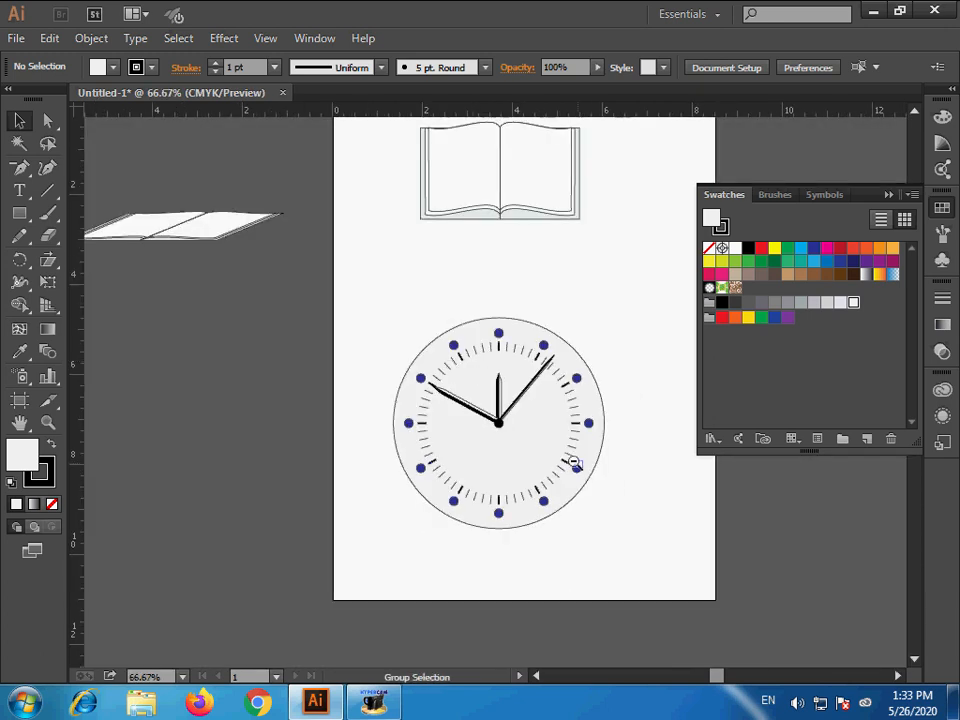